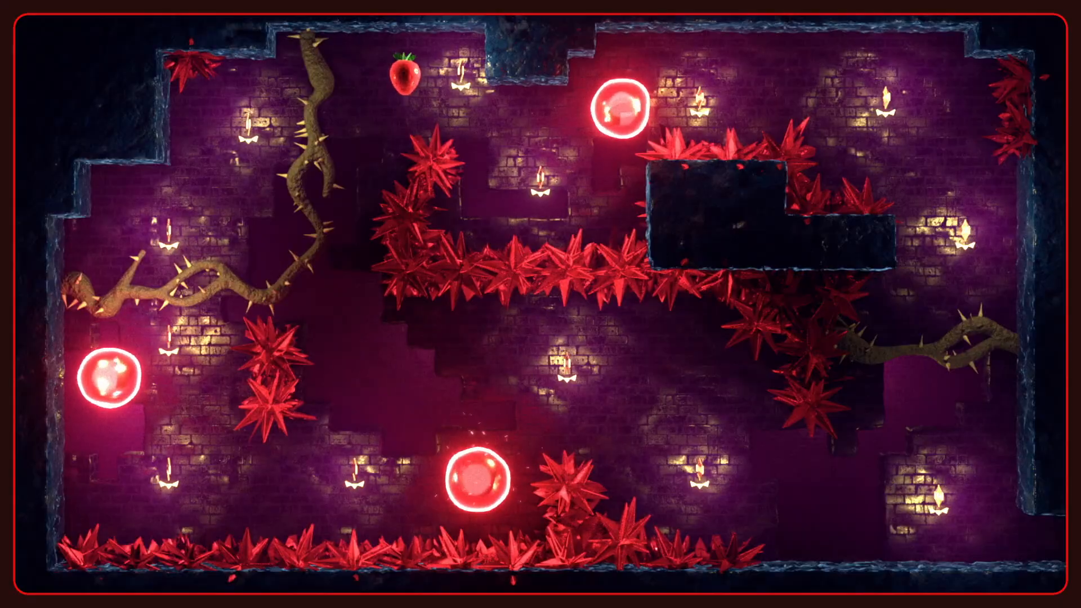
key(Left)
key(c)
key(x)
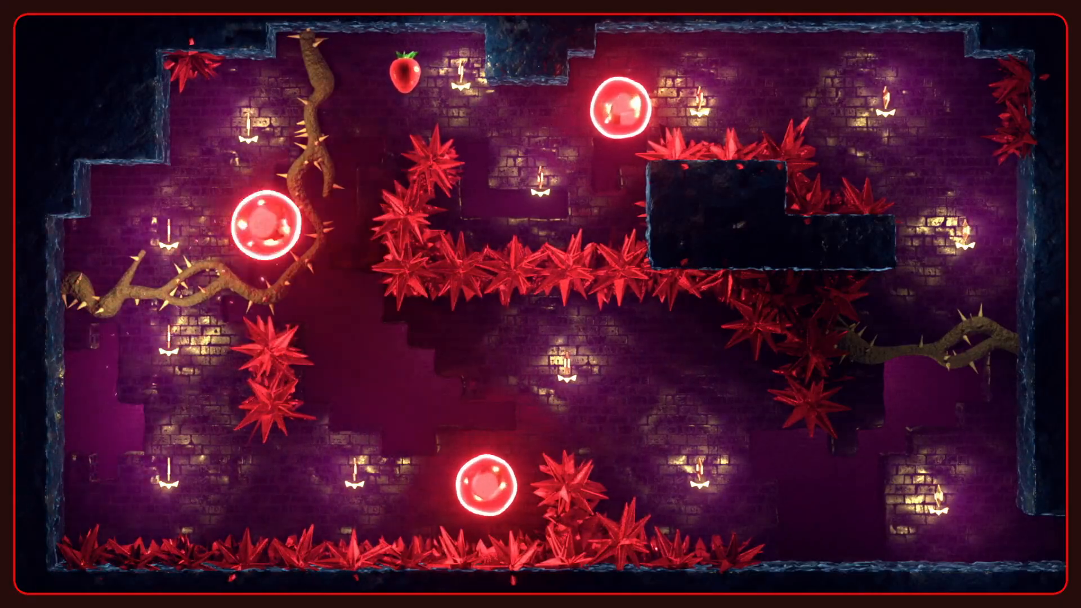
key(z)
key(Down)
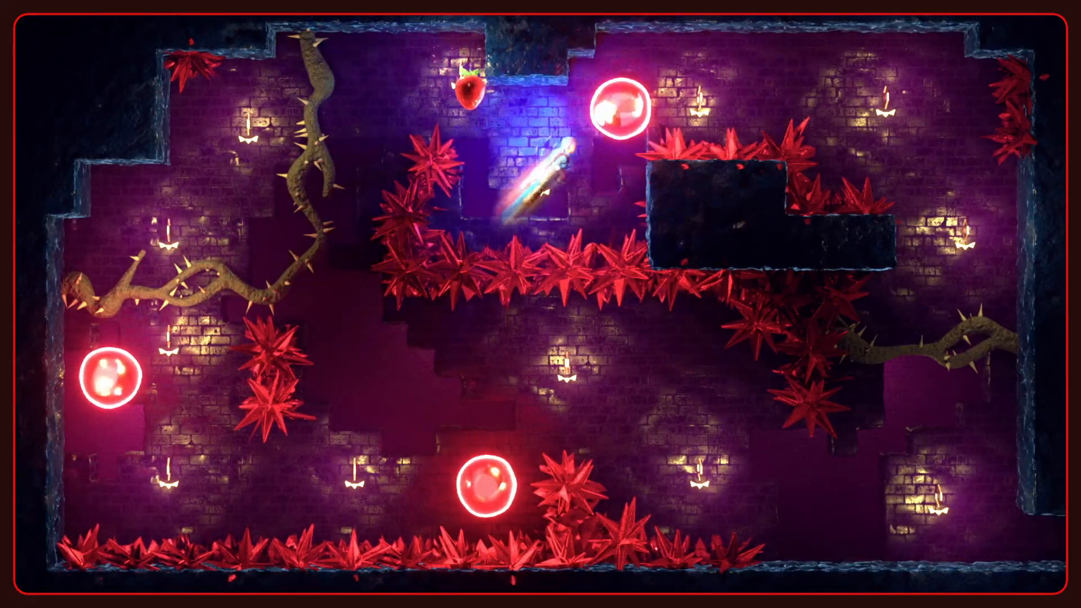
key(Right)
key(Down)
key(x)
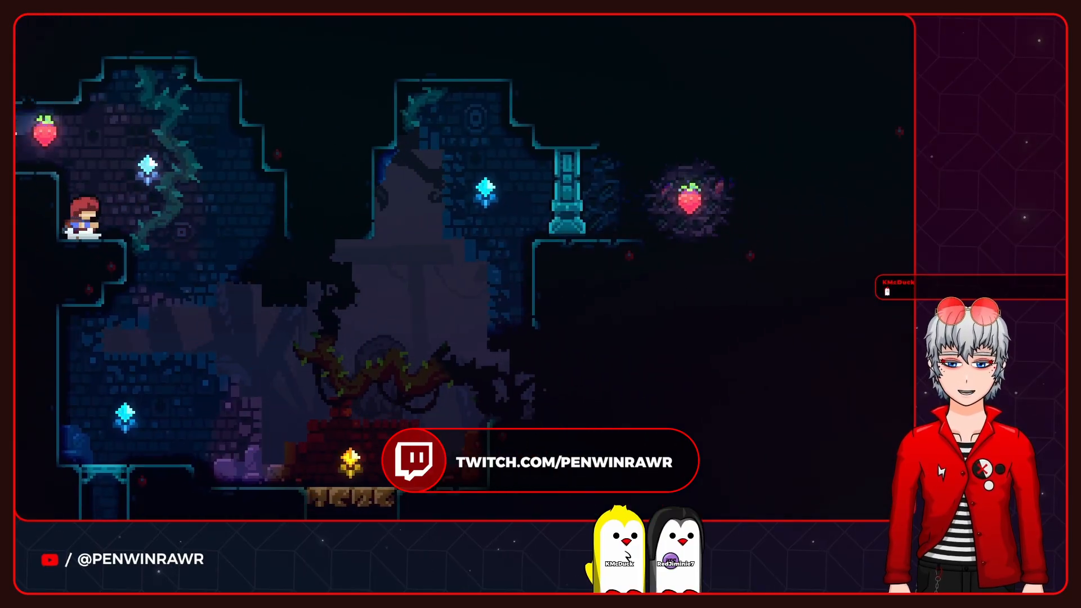
key(Right)
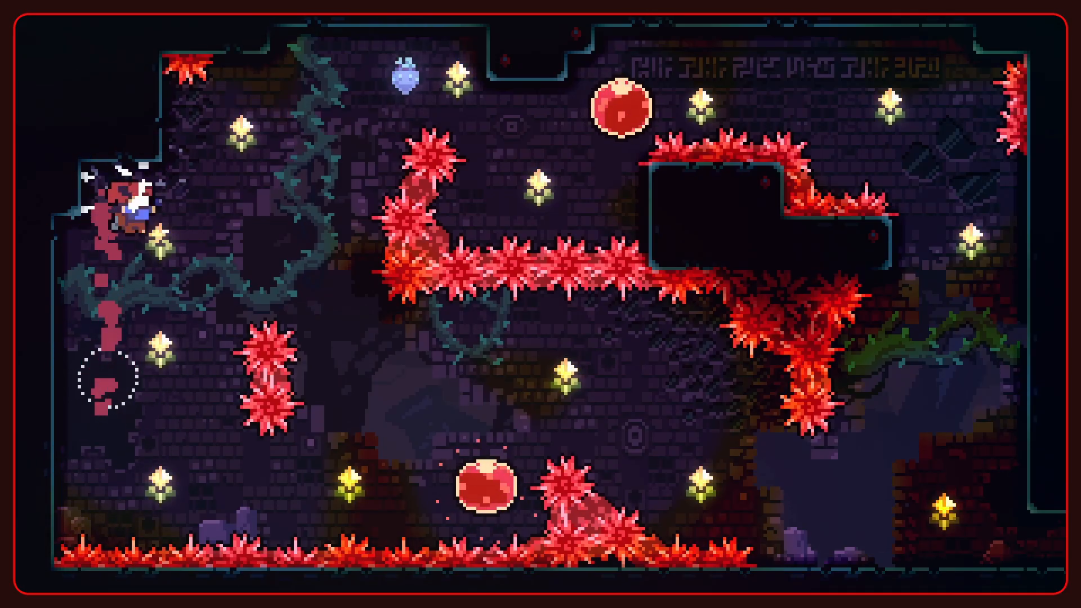
key(x)
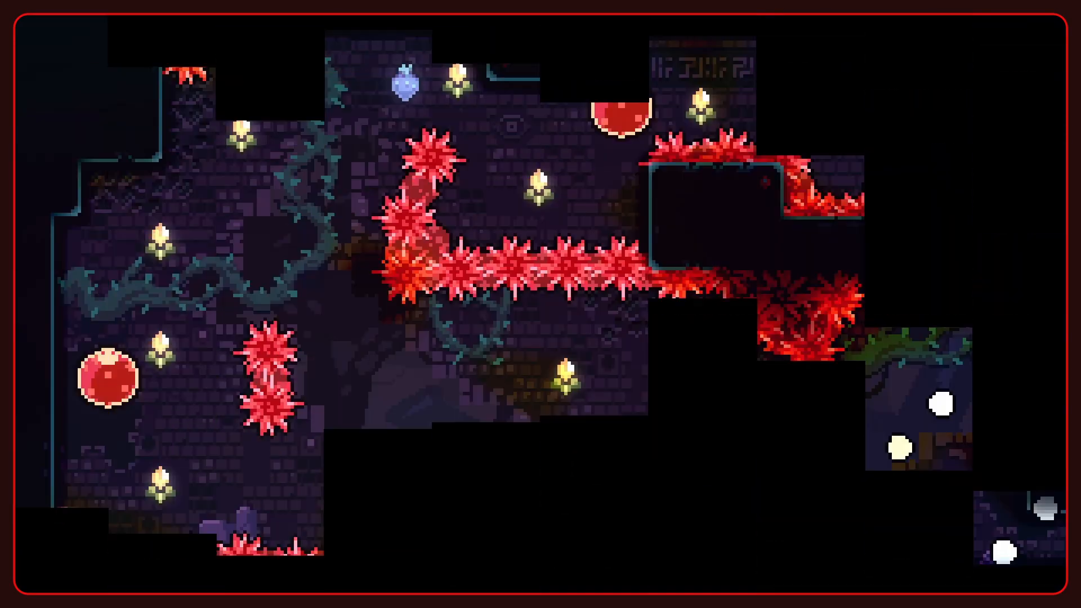
key(Left)
key(c)
key(Up)
key(x)
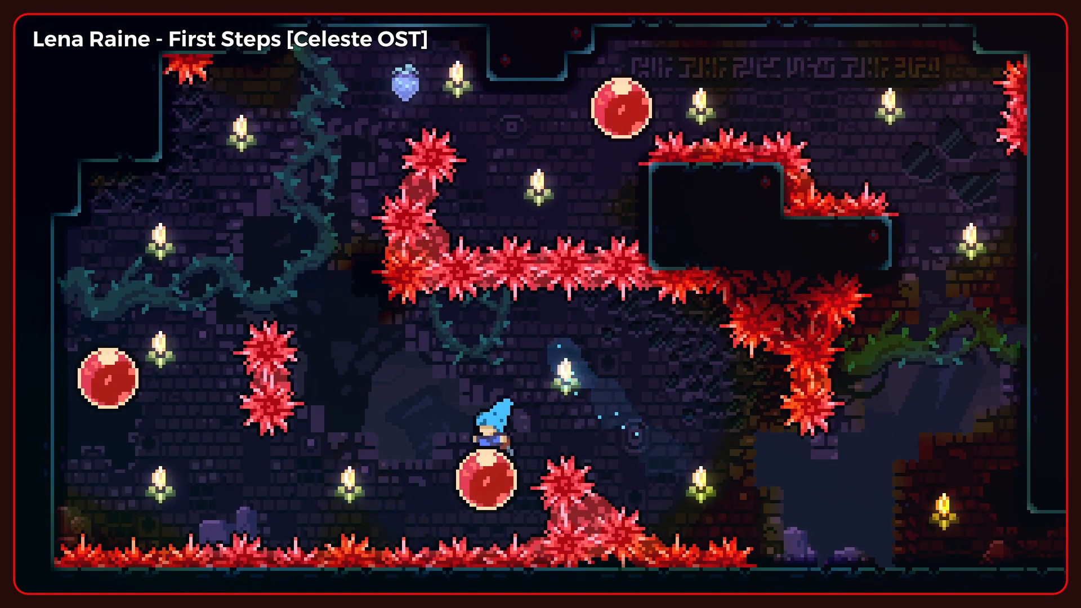
key(Left)
key(Up)
key(c)
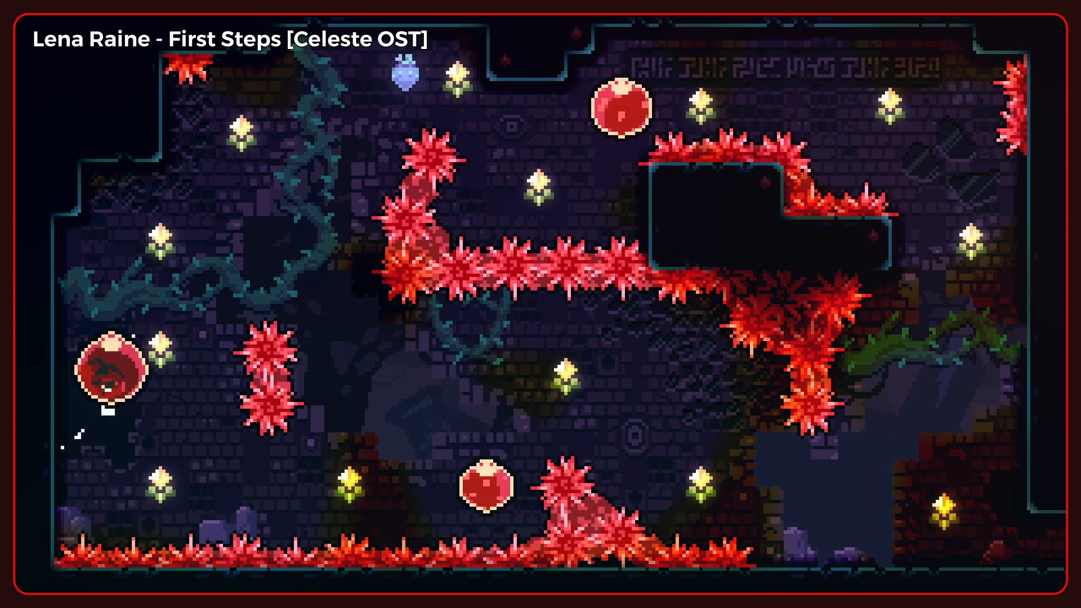
key(Up)
key(Right)
key(x)
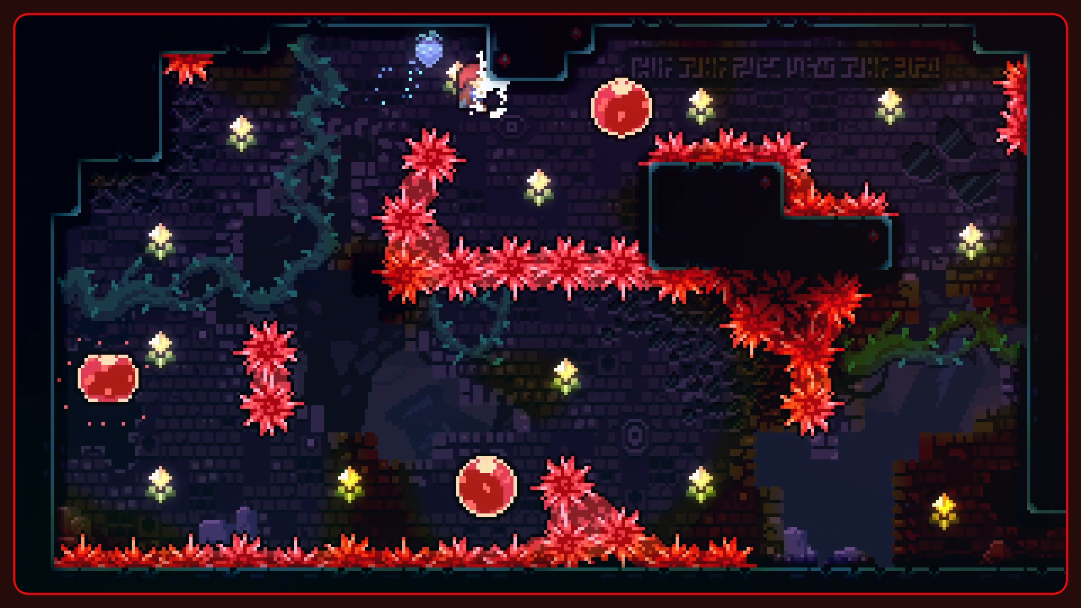
key(Down)
key(x)
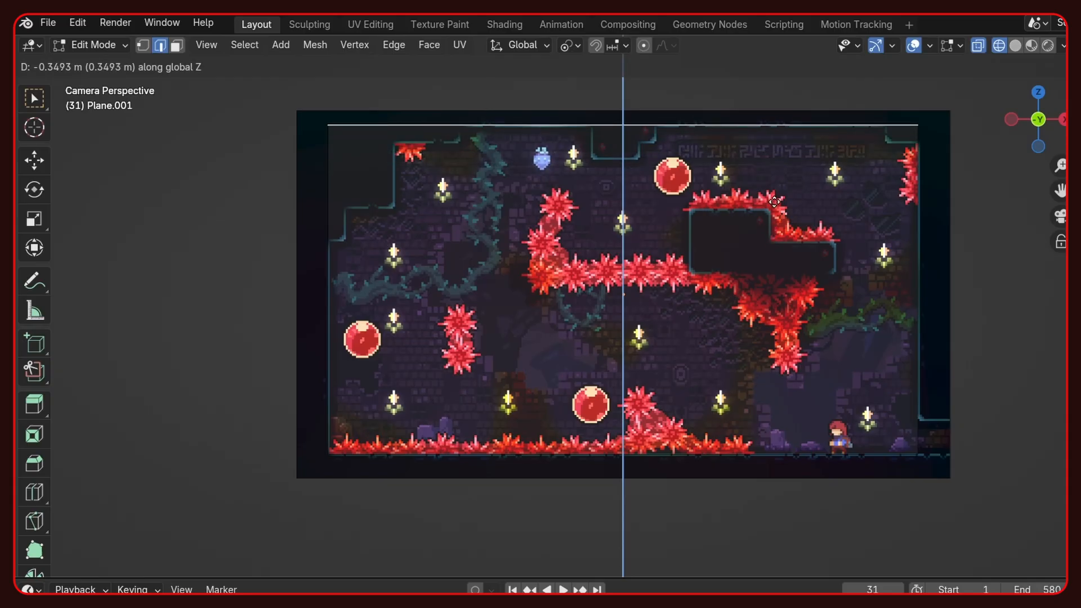
click(774, 201)
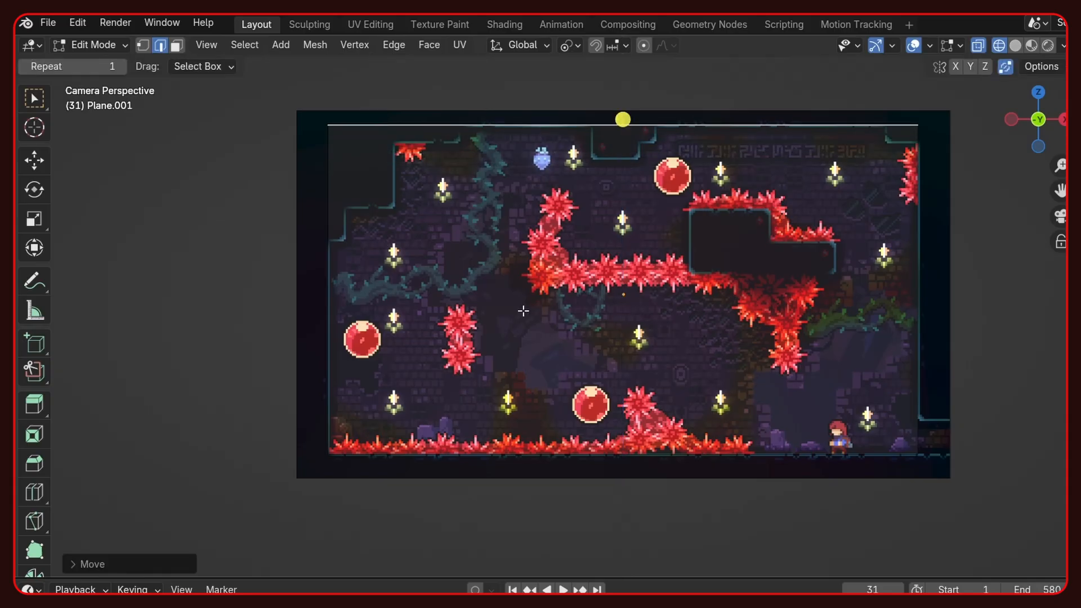
- Divide the plane into a 36 by 20 tile grid with evenly spaced loop cuts in both directions
key(ctrl+r)
scroll(668, 139, up, 20)
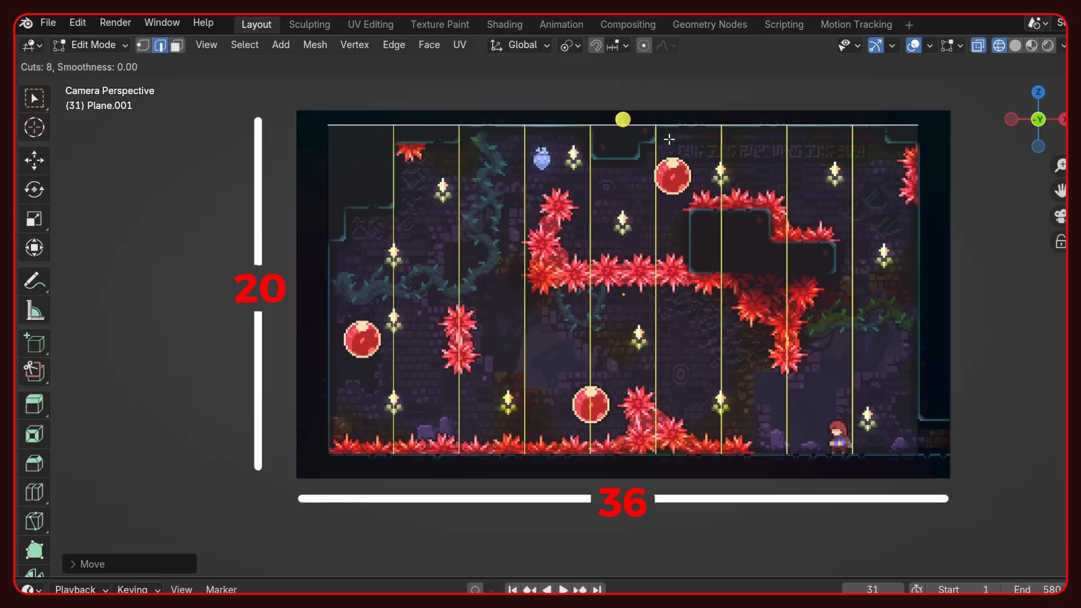
scroll(669, 139, up, 7)
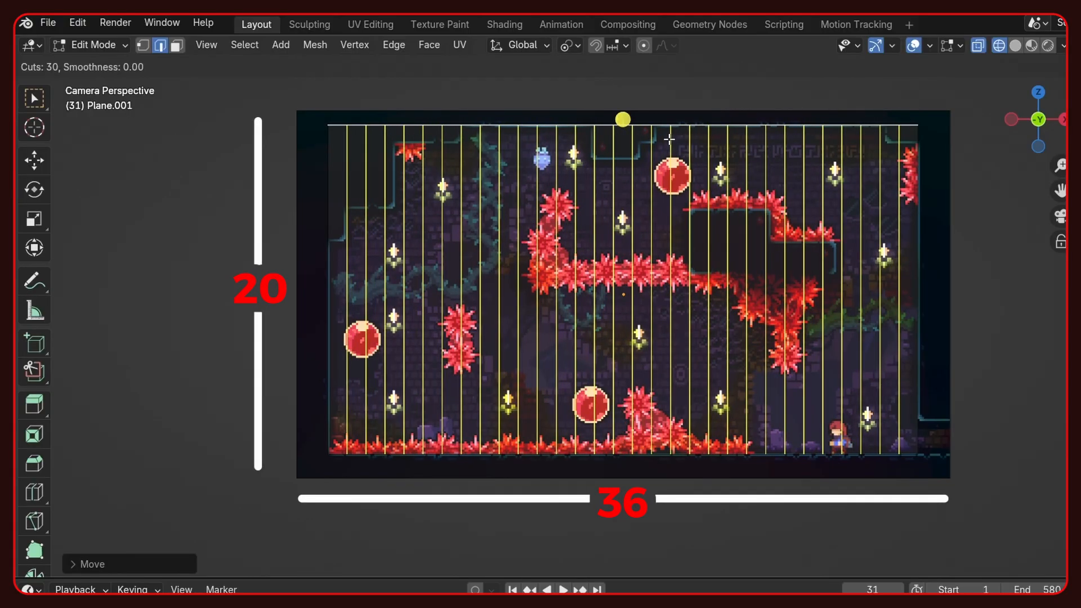
scroll(668, 139, up, 4)
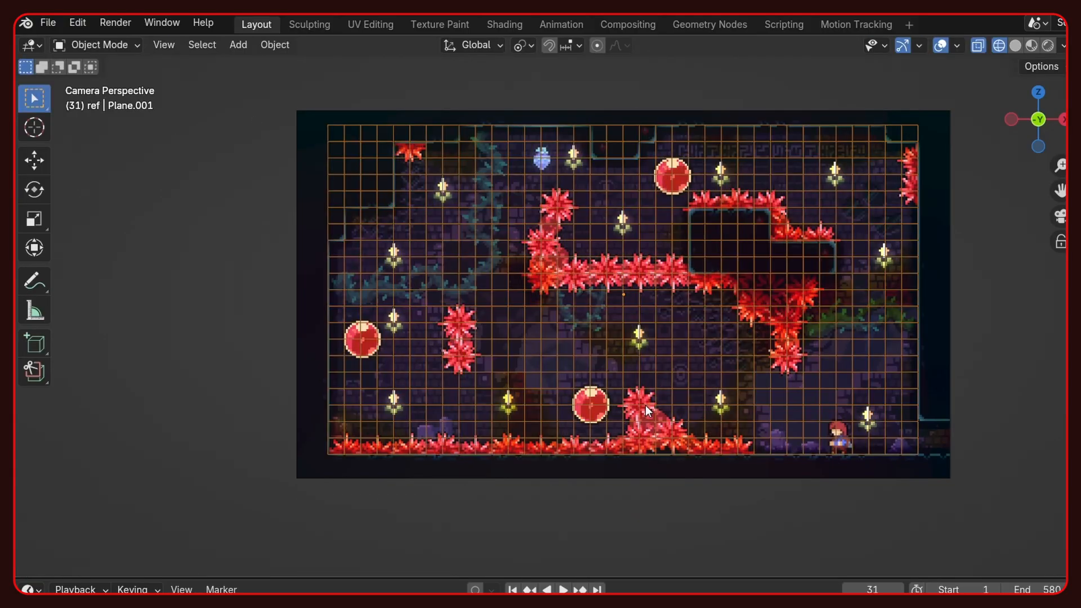
- Move the grid plane along the Y axis, away from the level reference image
middle_drag(645, 405, 567, 432)
scroll(500, 420, up, 5)
middle_drag(612, 399, 449, 432)
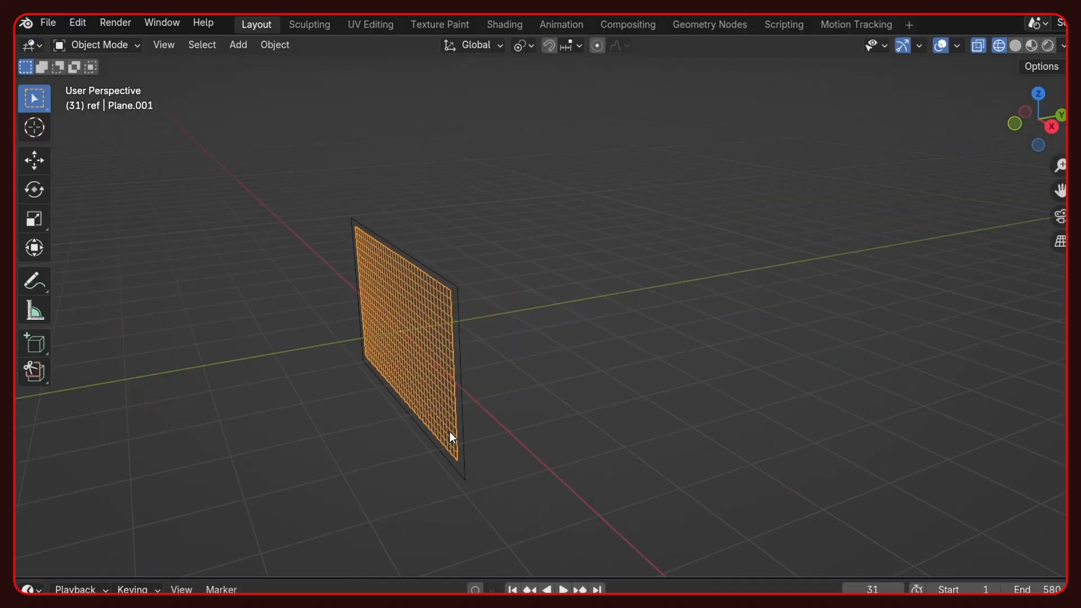
key(g)
key(y)
click(530, 383)
- Set the grid plane's dimensions to 36 m in X and 20 m in Y
key(KP_1)
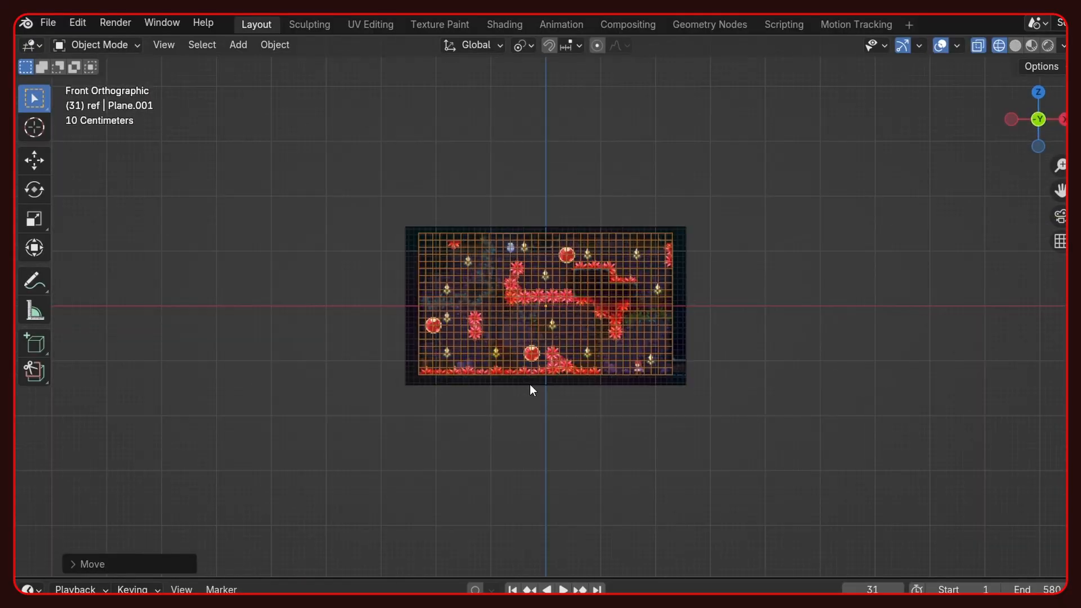
scroll(479, 377, up, 5)
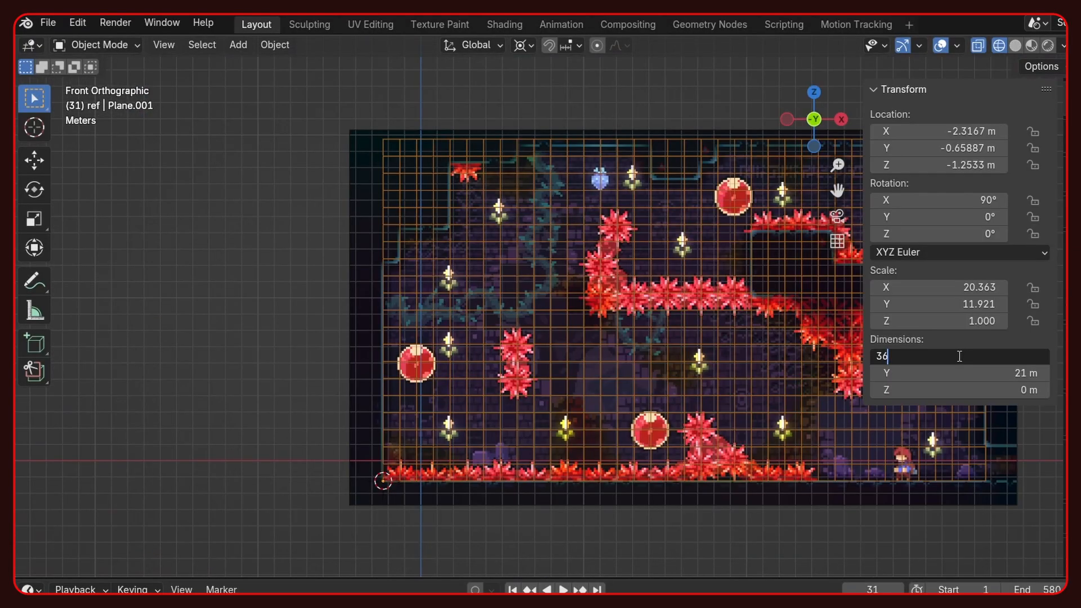
key(Return)
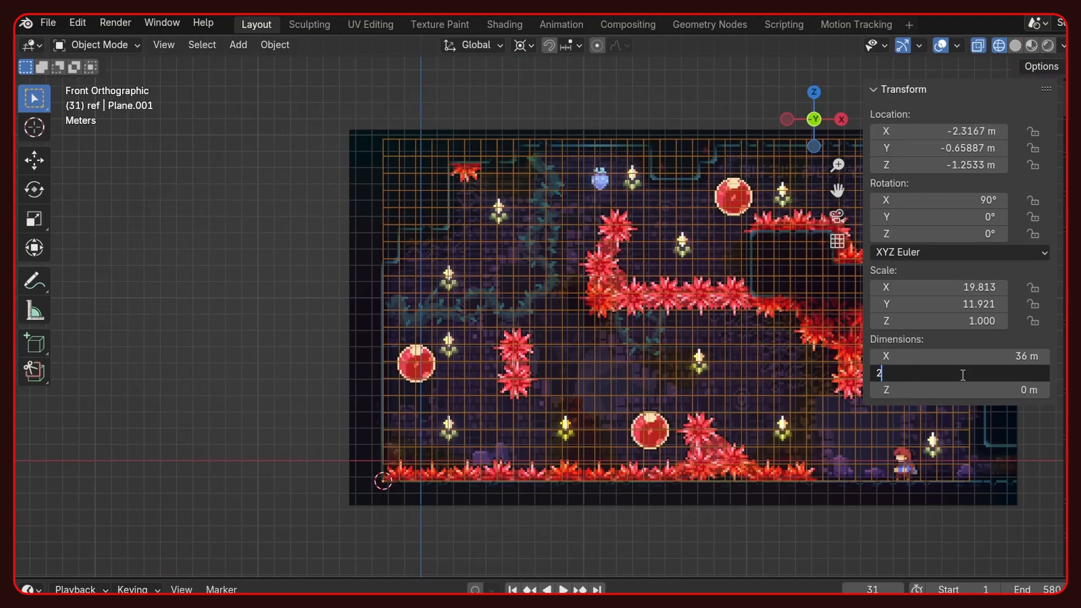
click(963, 373)
text(20)
key(Return)
- Scale the level reference image uniformly to about 8 to match the one-metre grid
click(369, 285)
shift+middle_drag(457, 366, 191, 386)
key(s)
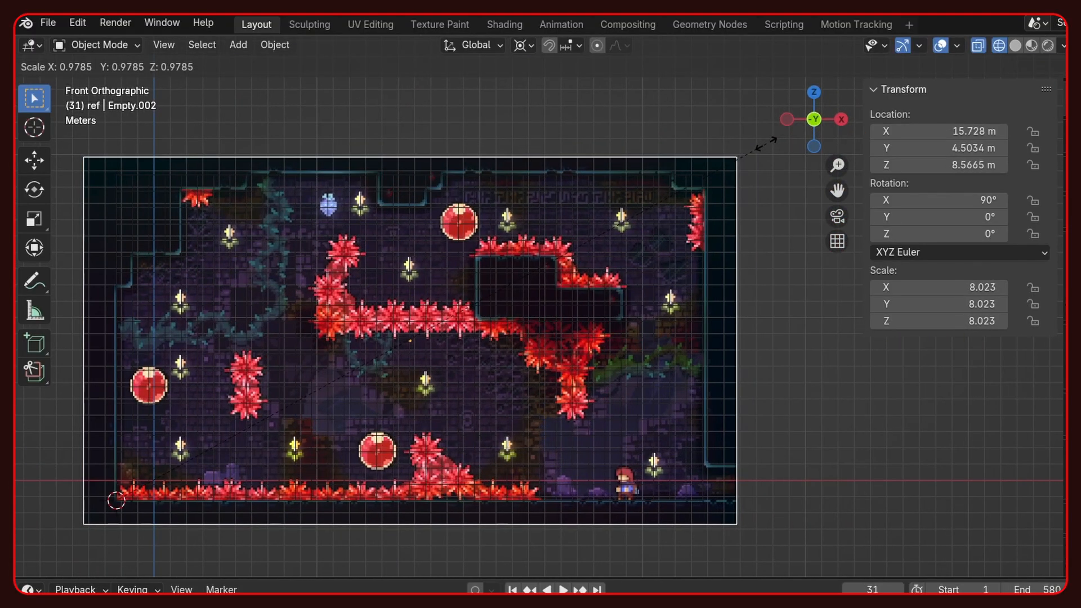
click(682, 200)
scroll(682, 201, up, 4)
ctrl+scroll(456, 315, right, 5)
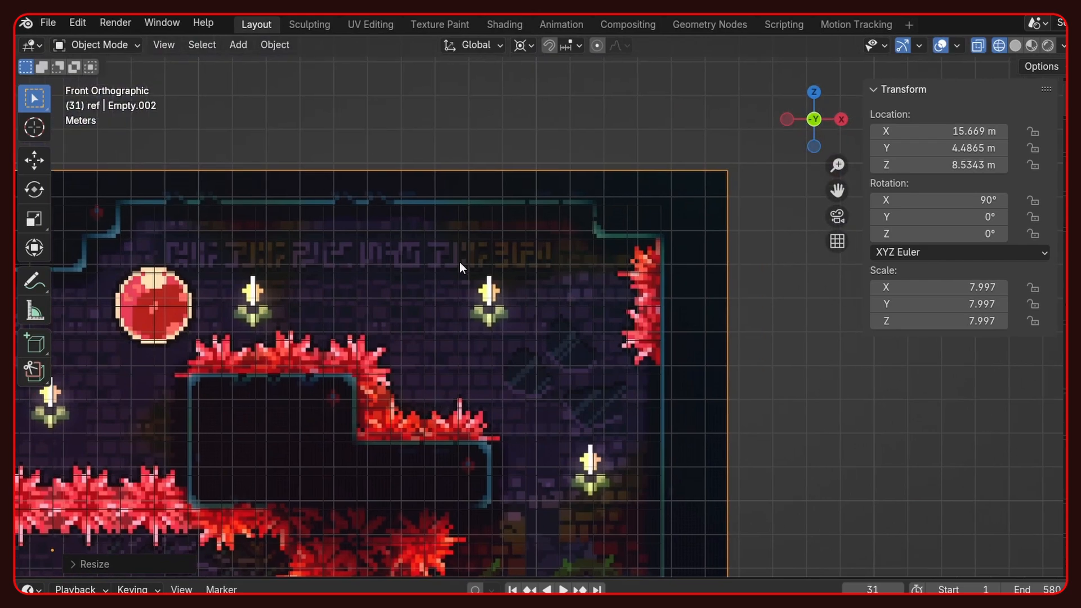
key(s)
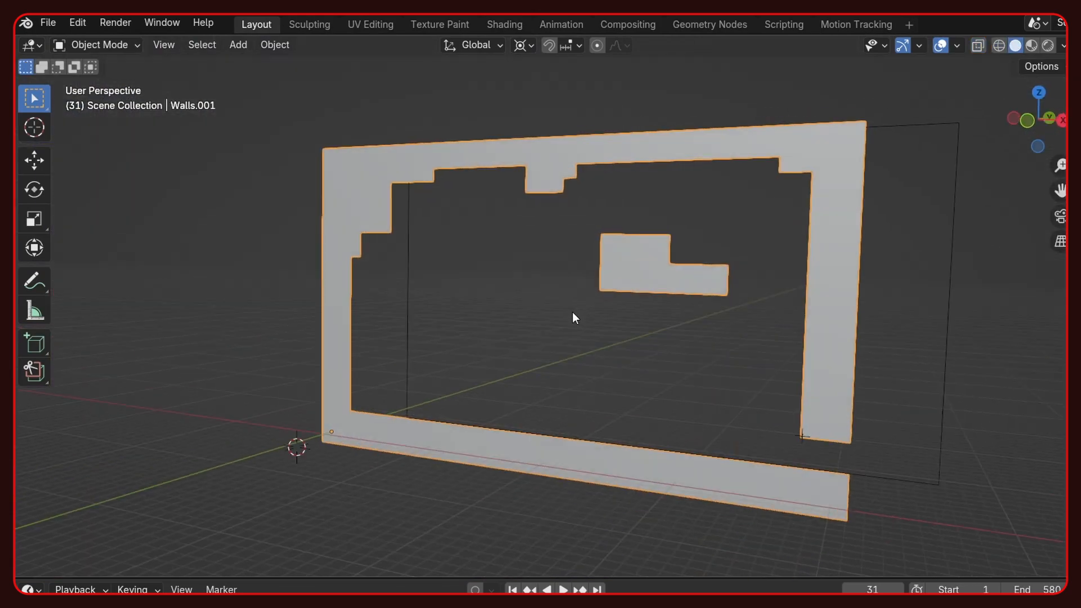
- Extrude all faces of the flat walls mesh 1 m along the Y axis
key(KP_0)
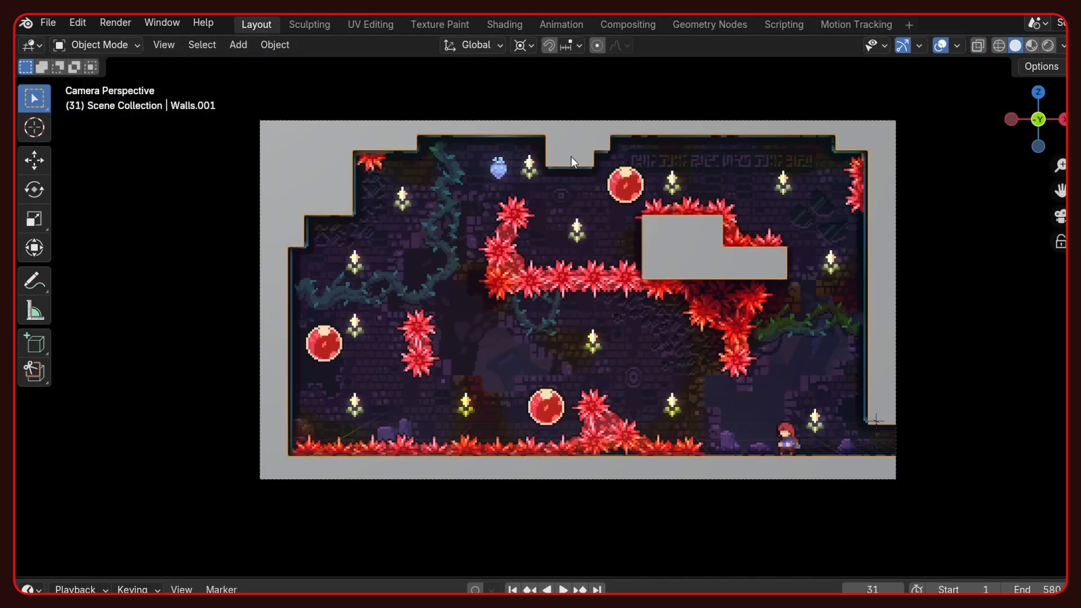
middle_drag(527, 353, 509, 360)
key(Tab)
text(ae)
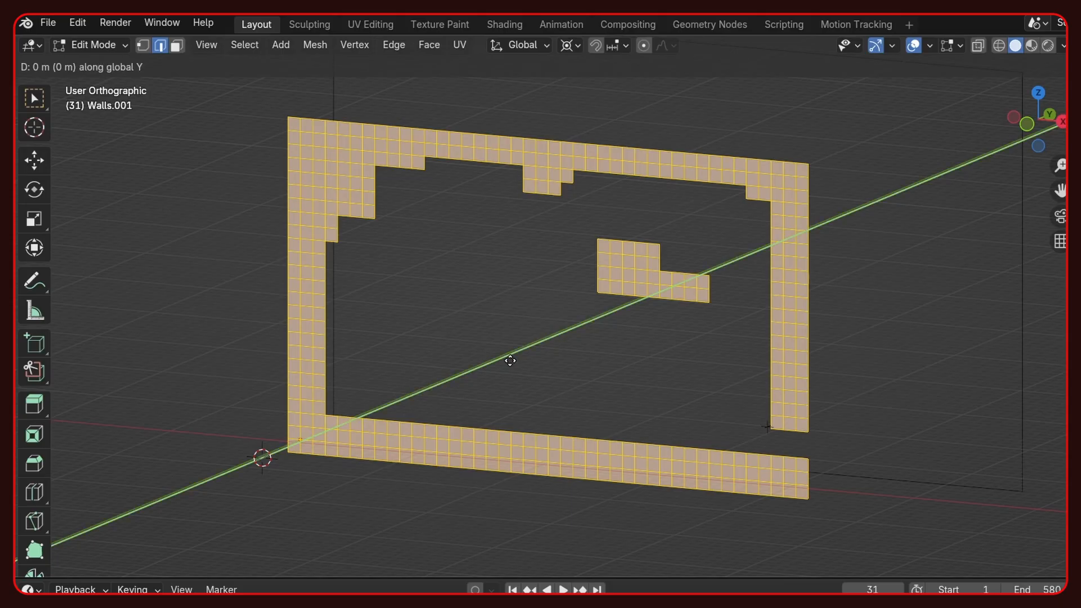
text(1)
key(Return)
- Extrude the selected wall faces by another 1 m to deepen the level frame and floating block
middle_drag(509, 359, 459, 377)
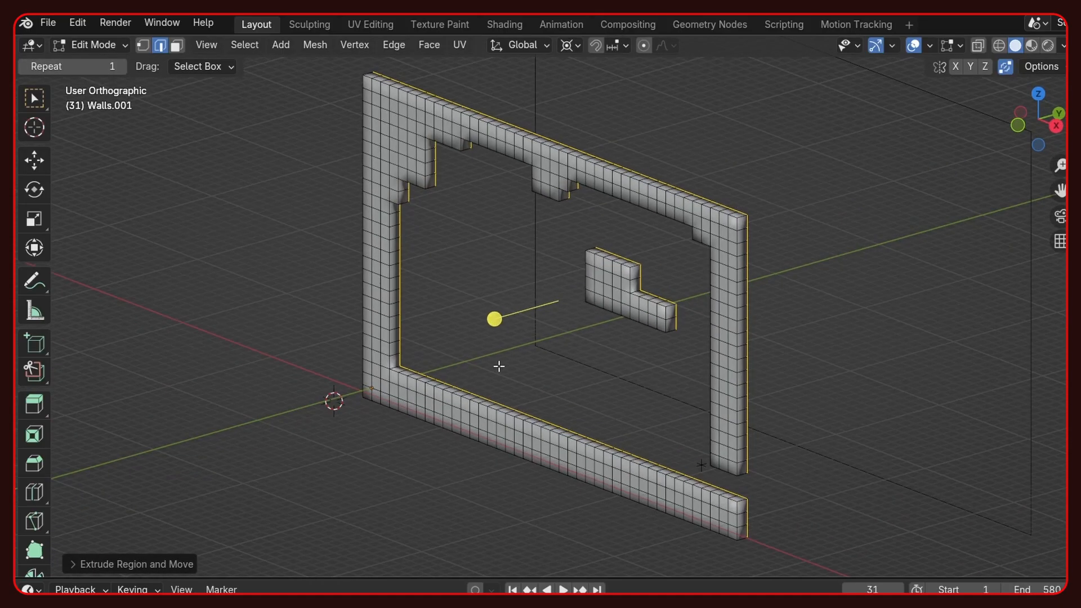
scroll(499, 366, up, 2)
text(e)
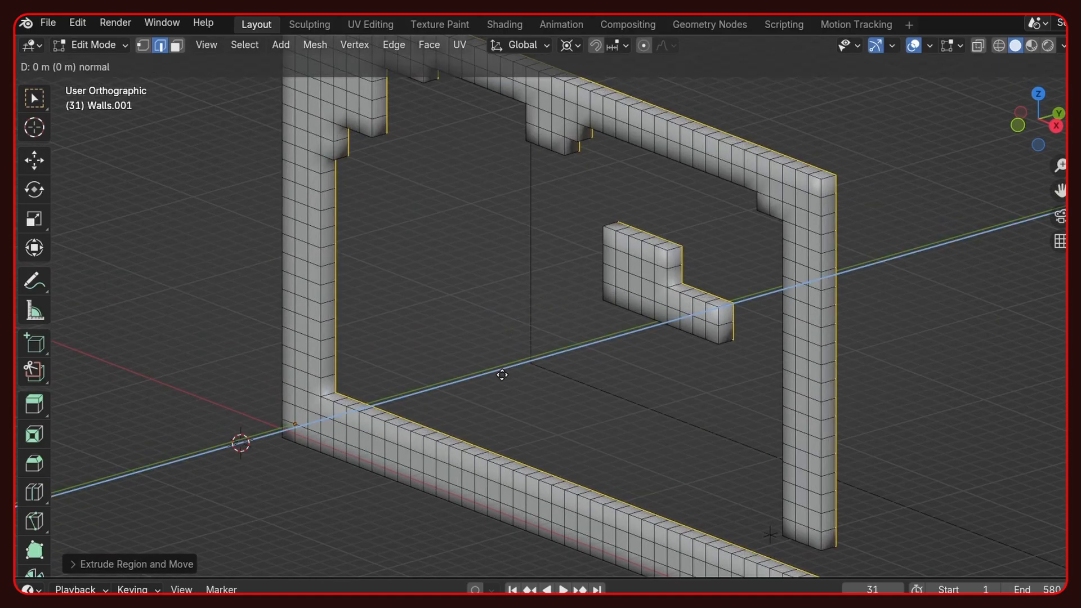
text(x1)
key(Return)
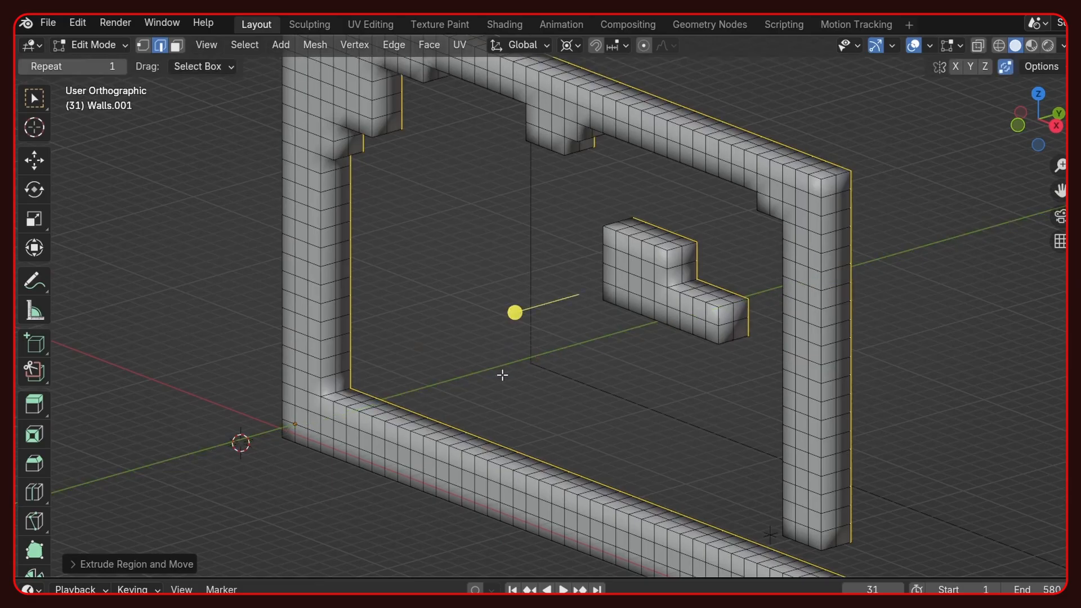
key(Tab)
key(KP_1)
scroll(542, 390, down, 2)
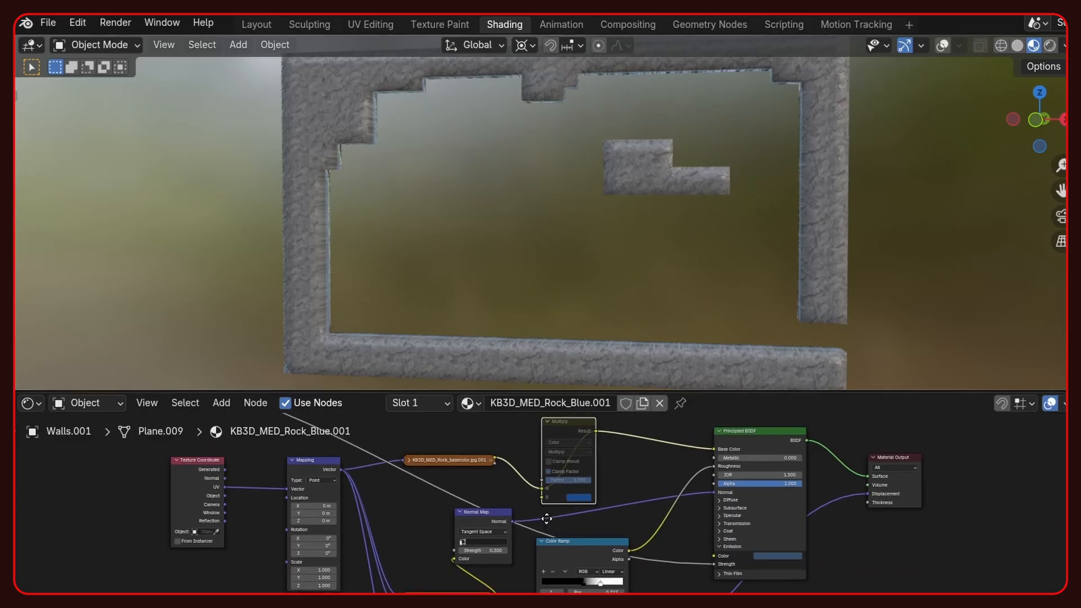
- Enable the Multiply node in the walls' rock material to tint it blue, and display the walls in rendered shading
scroll(602, 293, up, 4)
scroll(653, 290, down, 3)
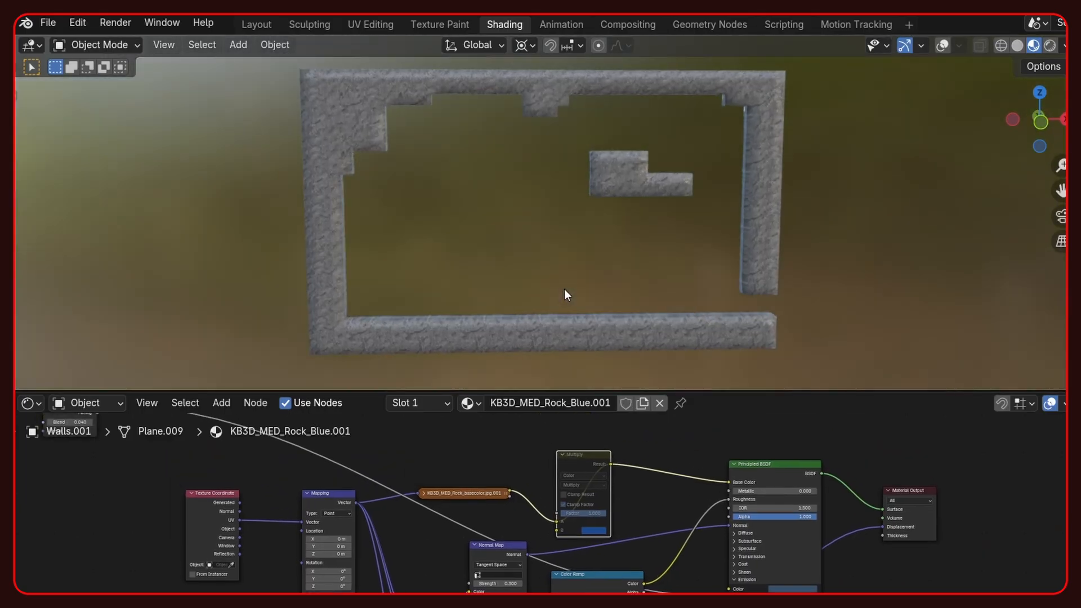
key(m)
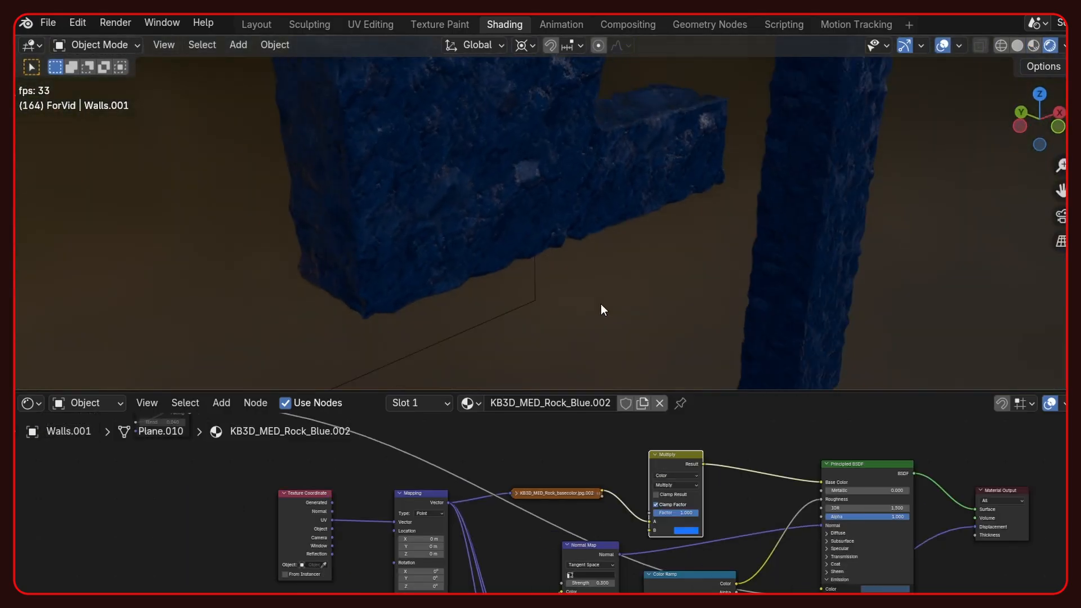
scroll(546, 535, down, 2)
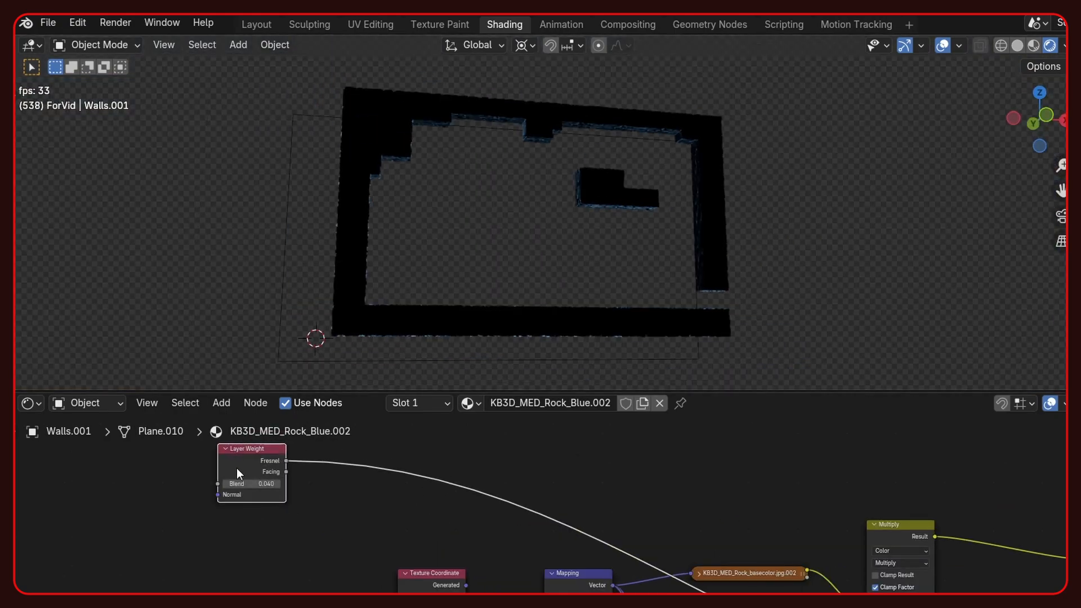
click(1032, 46)
click(1051, 48)
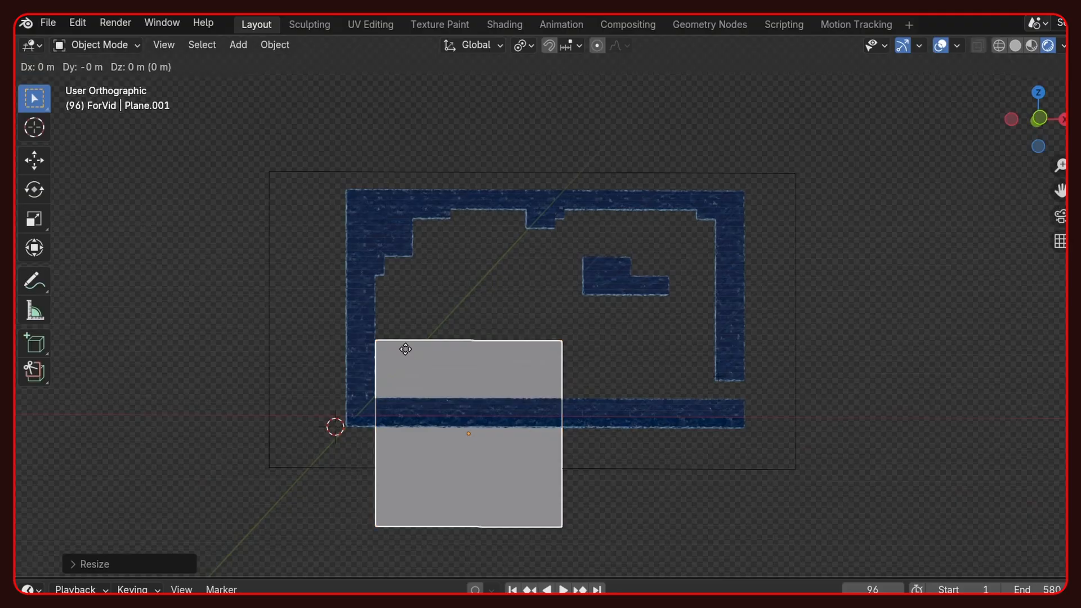
- Position the background plane without shifting it along Y, and extrude all faces of the background wall by 1 m
key(shift+y)
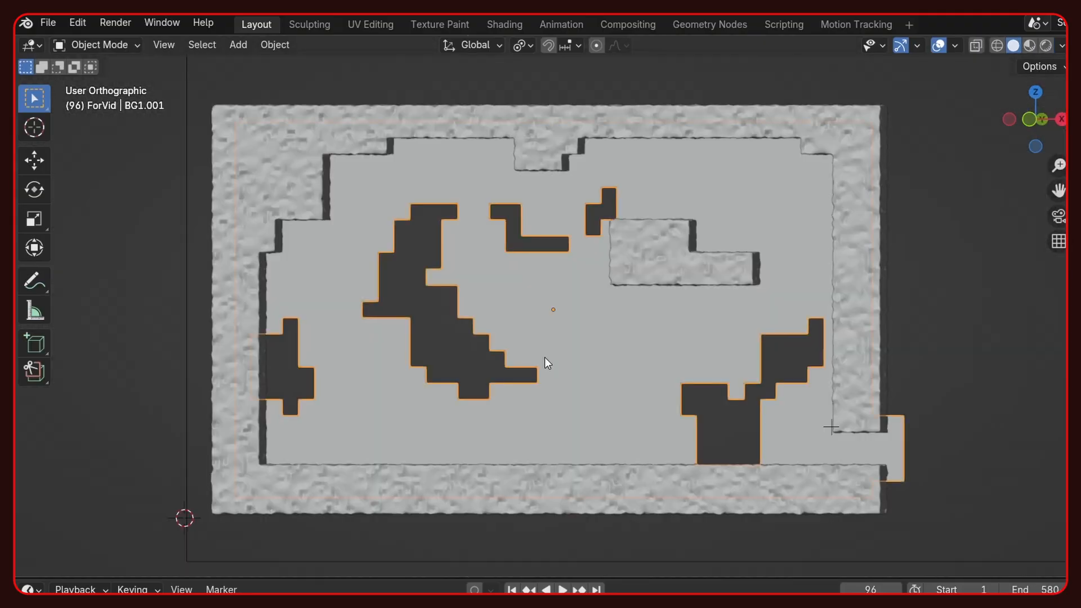
scroll(553, 389, up, 1)
key(Tab)
middle_drag(553, 389, 600, 384)
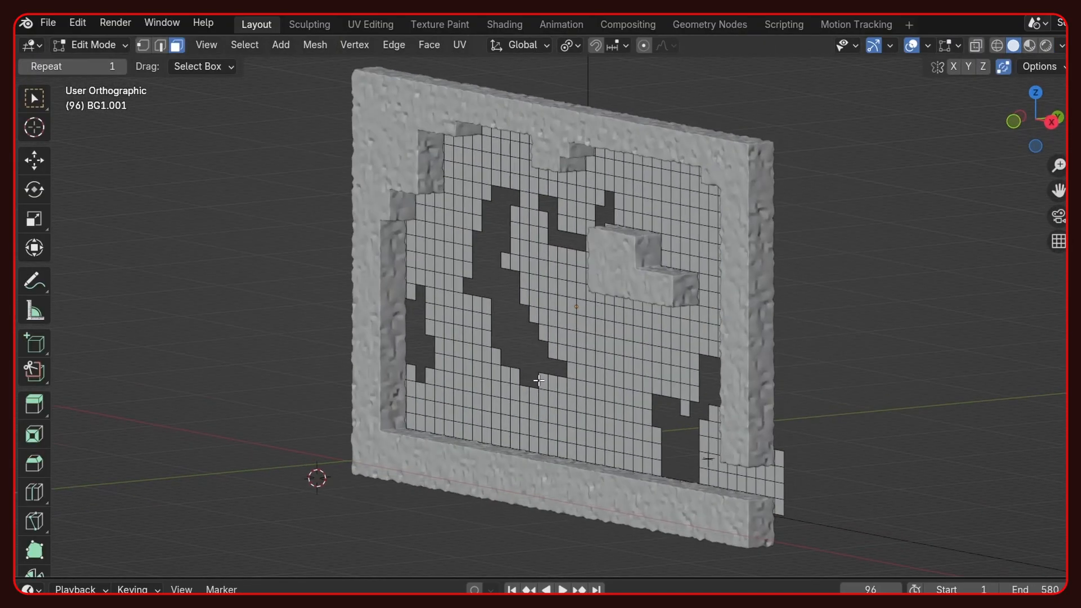
key(a)
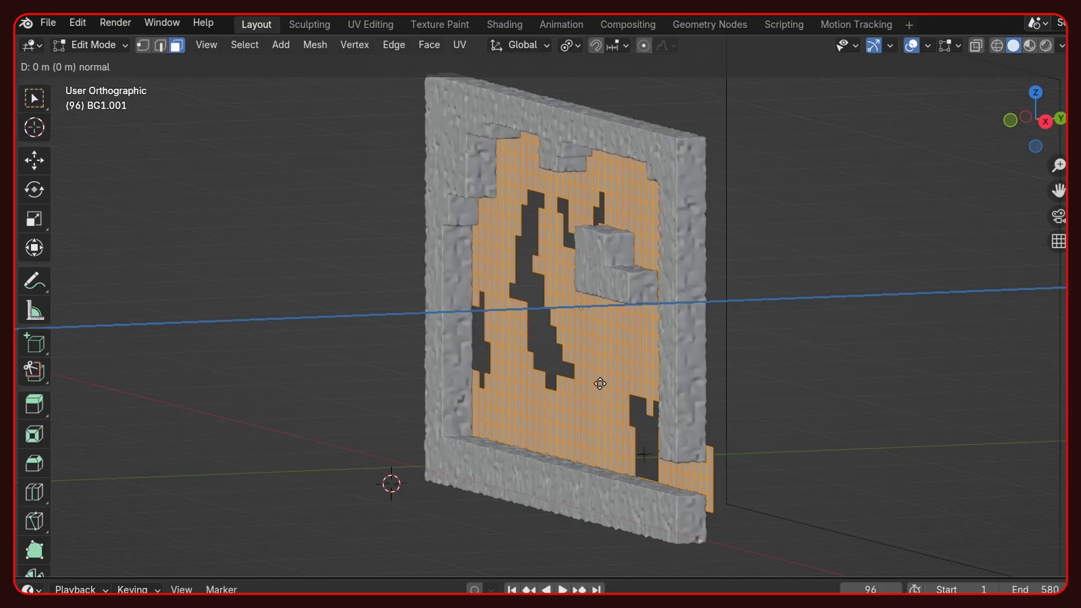
key(1)
key(Tab)
- Examine the background brick wall and its cut-out holes in rendered shading
middle_drag(601, 384, 627, 346)
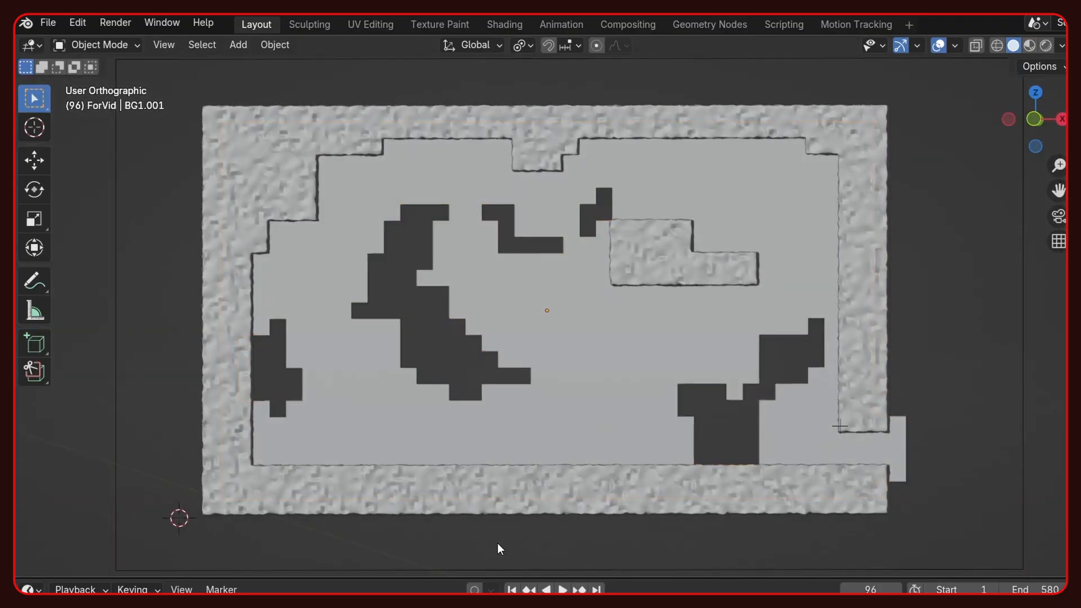
click(551, 309)
middle_drag(550, 308, 572, 326)
click(1048, 45)
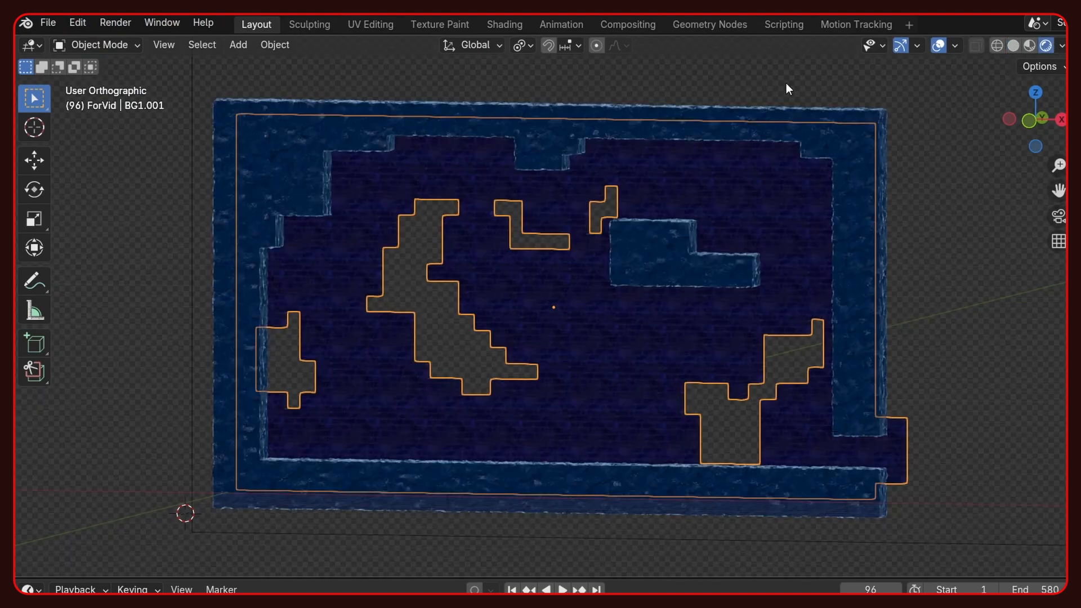
scroll(362, 301, up, 6)
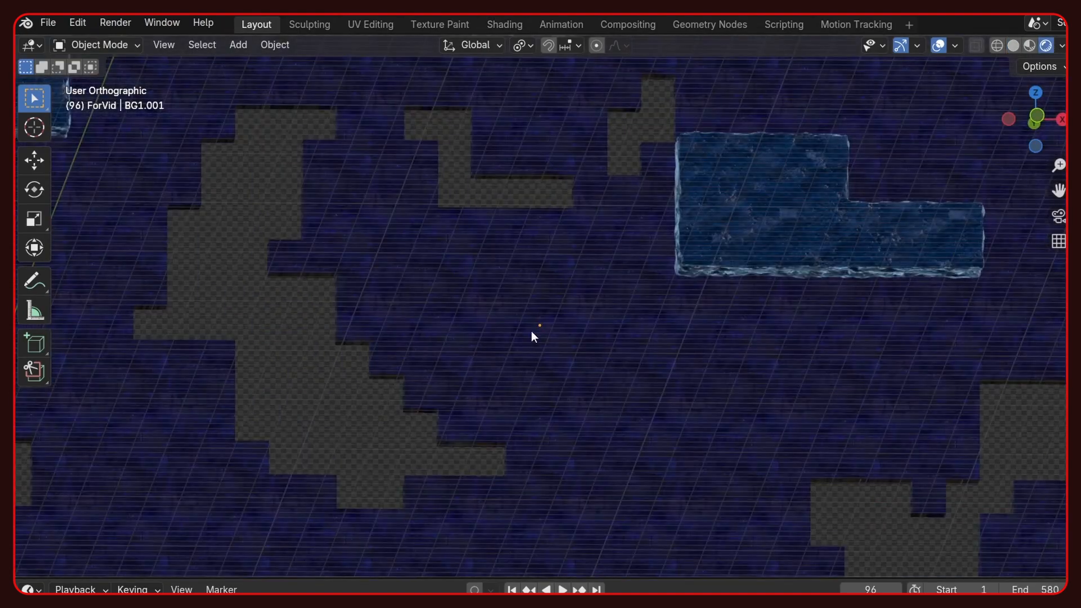
- Compare the background brick wall with the reference image through the camera by repeatedly hiding and showing the wall
middle_drag(531, 335, 452, 276)
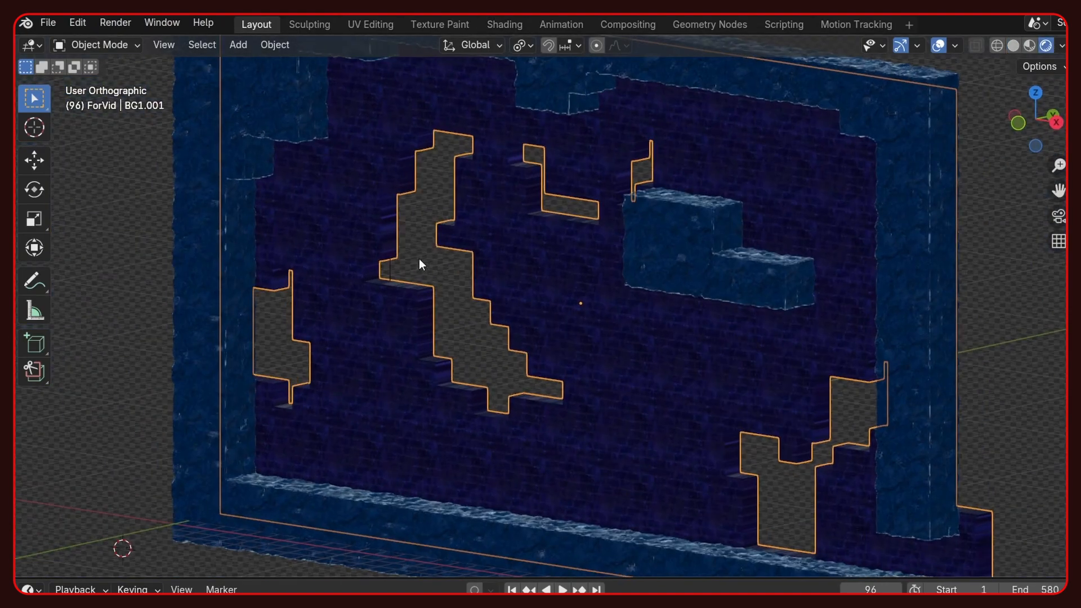
key(KP_0)
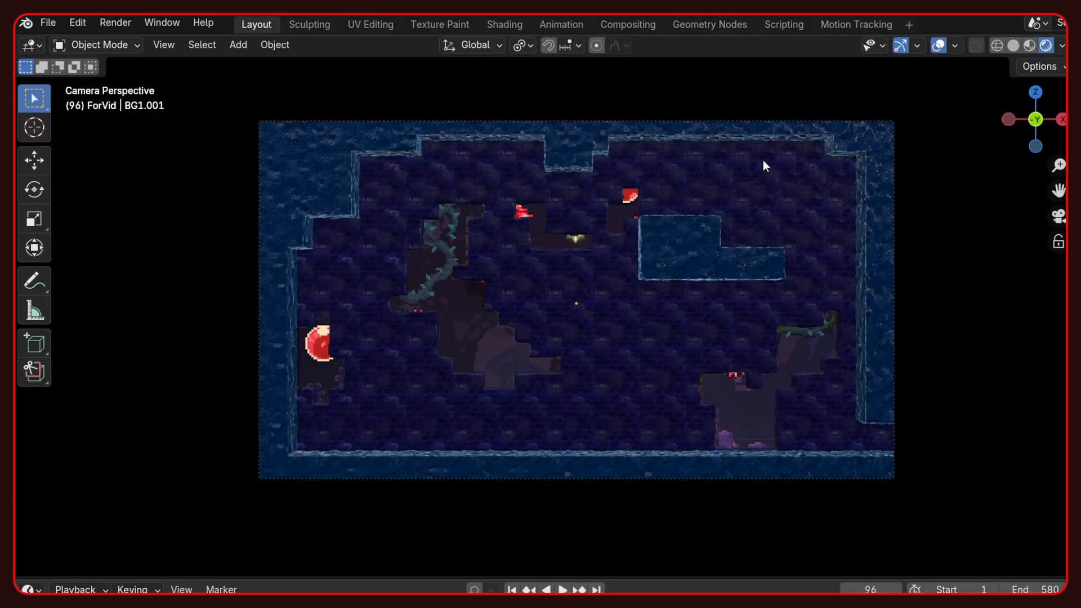
key(h)
key(alt+h)
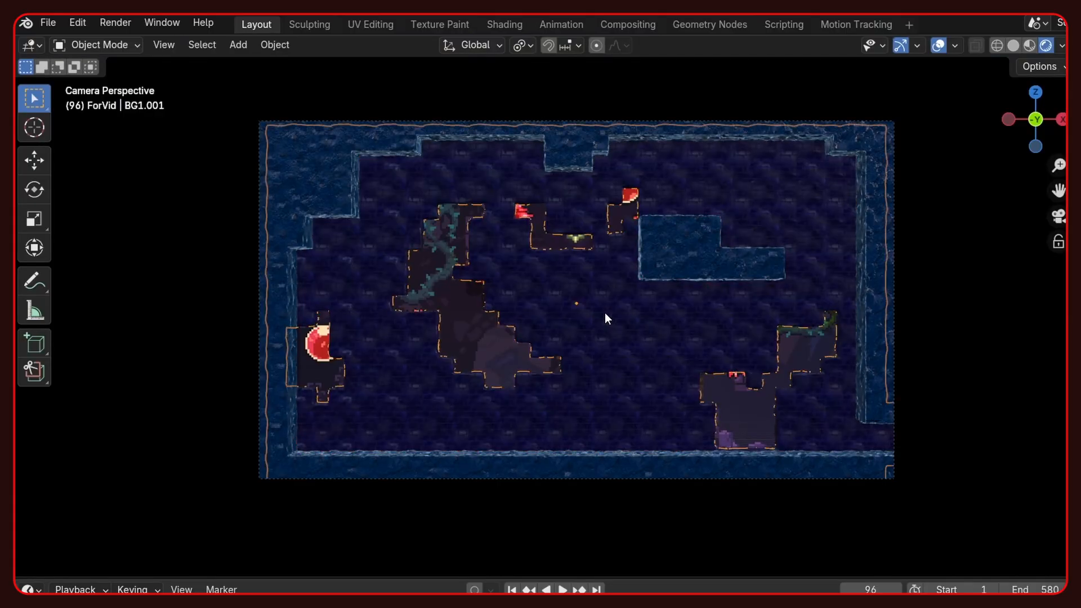
key(h)
key(alt+h)
key(h)
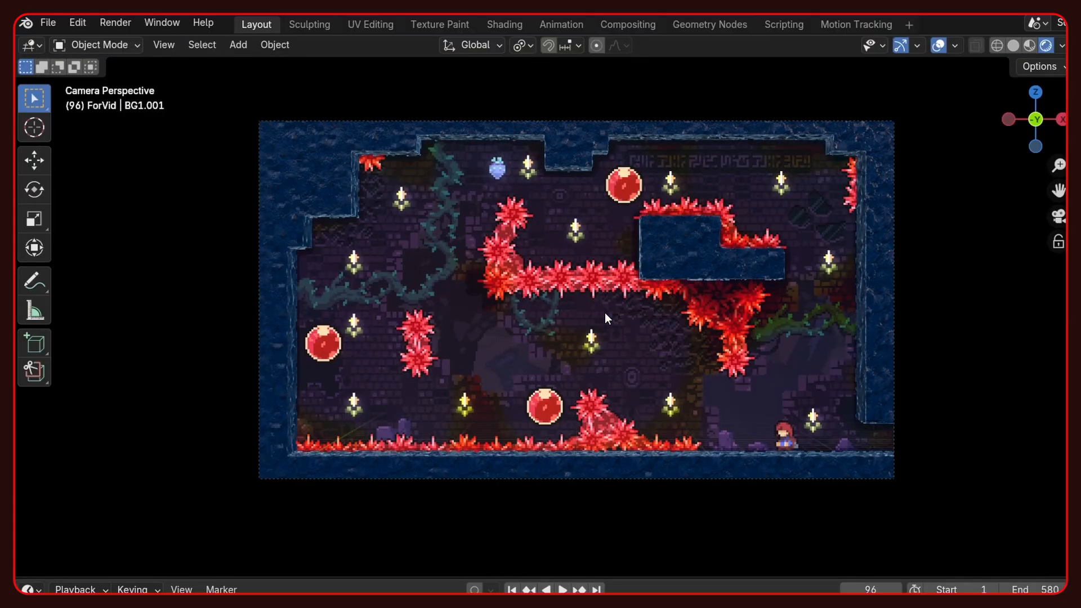
key(alt+h)
key(alt+a)
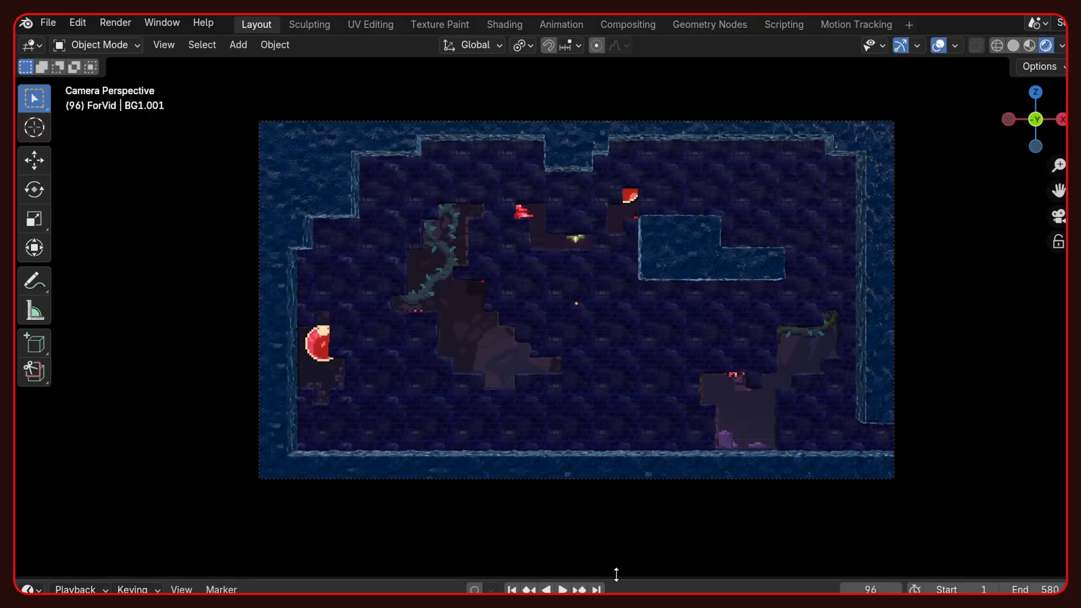
key(KP_0)
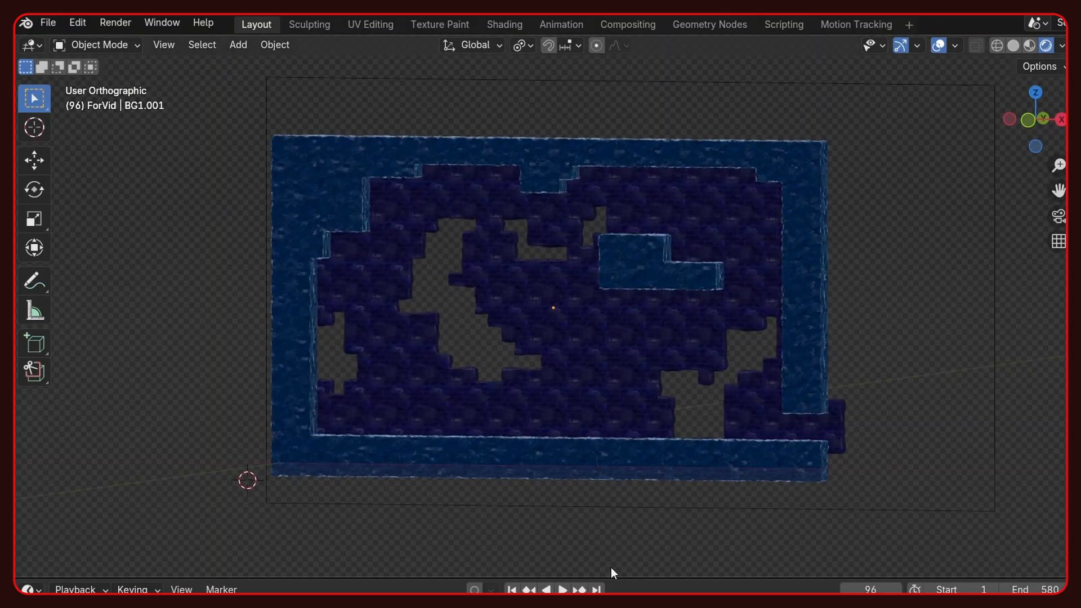
- Unhide the solid plane behind the background brick wall and leave everything deselected
scroll(610, 566, up, 2)
scroll(612, 506, up, 1)
middle_drag(613, 506, 637, 493)
scroll(636, 491, down, 4)
middle_drag(839, 345, 722, 360)
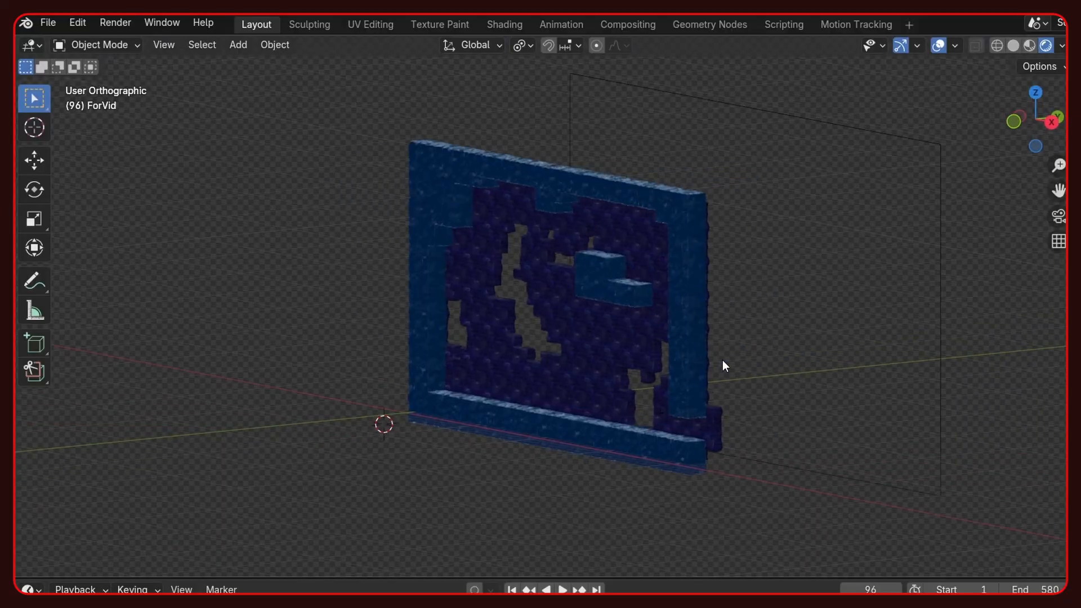
key(alt+h)
key(alt+a)
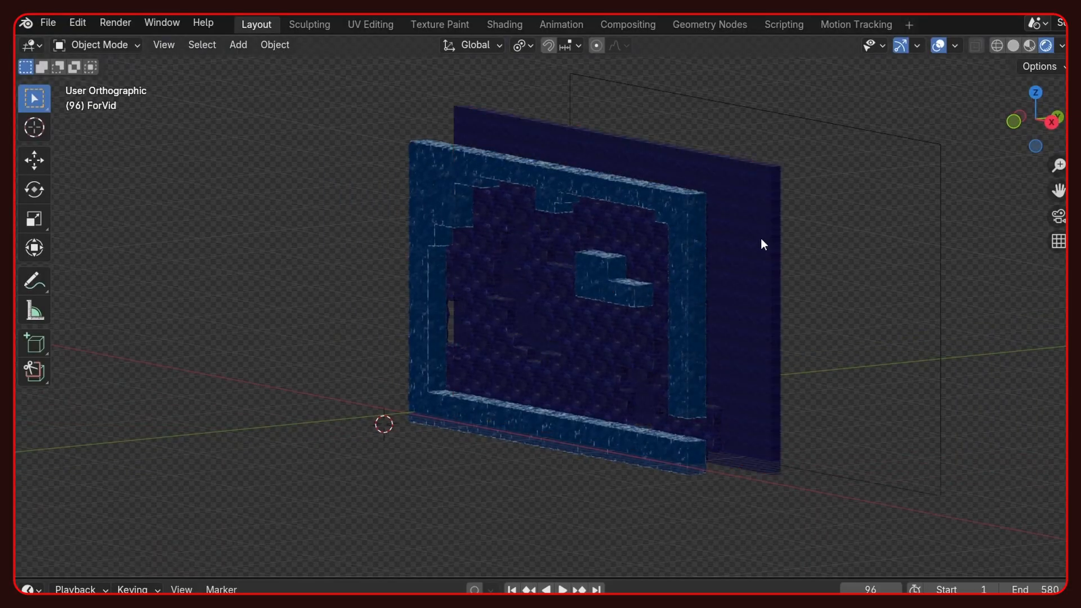
- Turn off the viewport overlays and inspect the layered level walls from an angle
middle_drag(306, 340, 499, 304)
scroll(500, 329, up, 6)
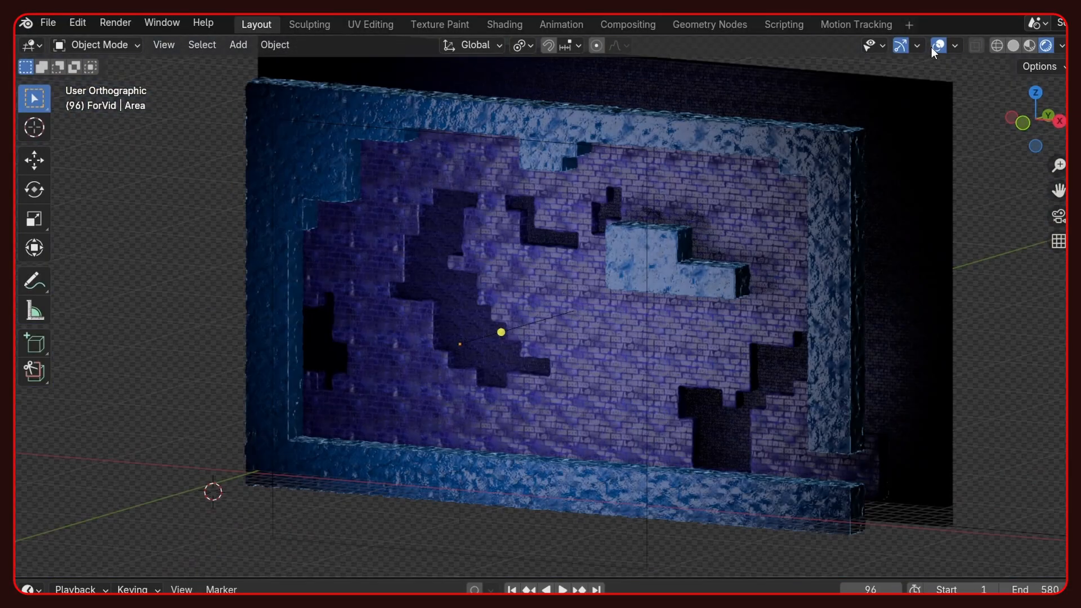
click(934, 45)
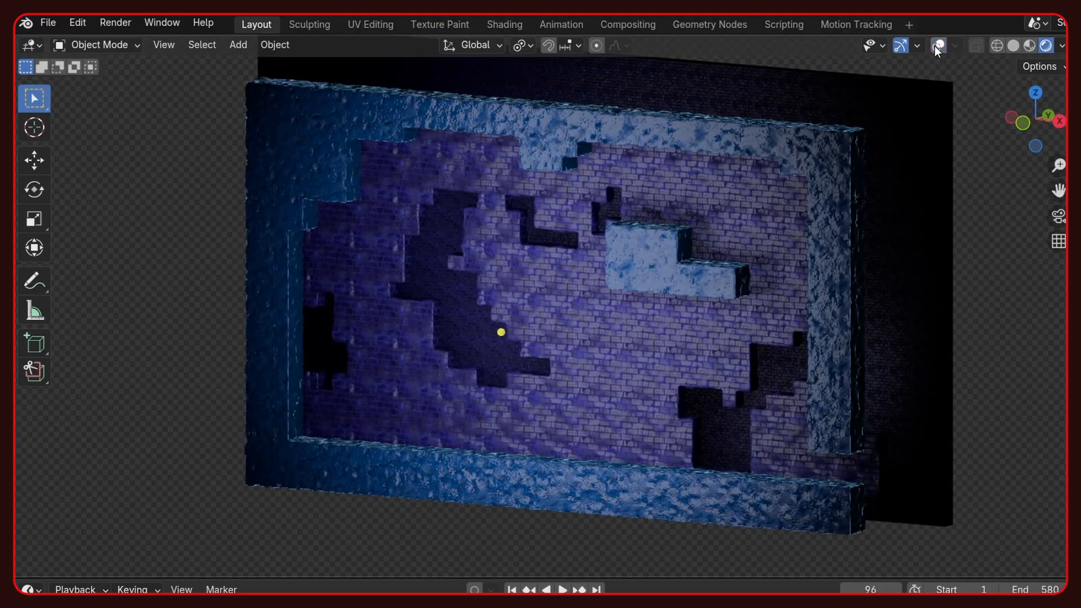
mouse_move(549, 247)
middle_down()
mouse_move(603, 234)
mouse_move(645, 242)
mouse_move(669, 268)
mouse_move(557, 251)
middle_up()
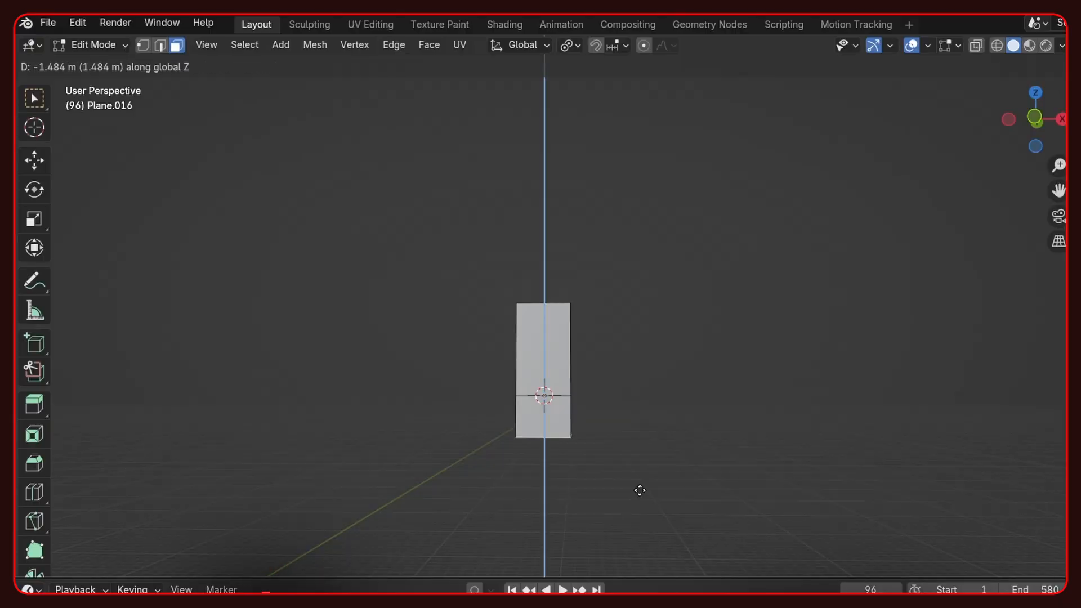
- Scale the crystal's spikes and rotate an in-place duplicate of them around the centre to fill out the star
click(640, 490)
key(s)
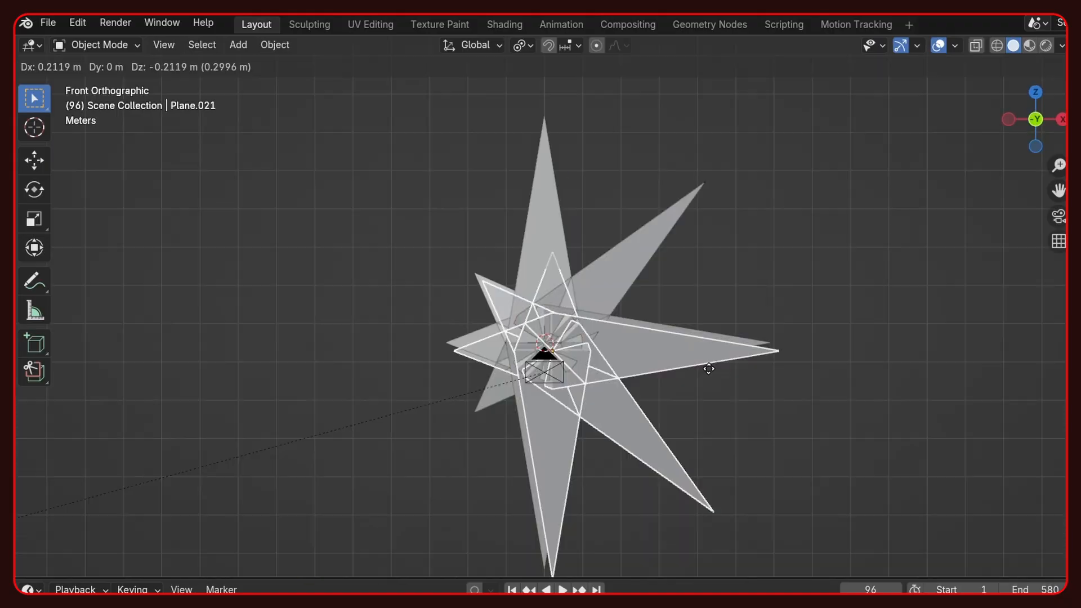
right_click(707, 367)
key(r)
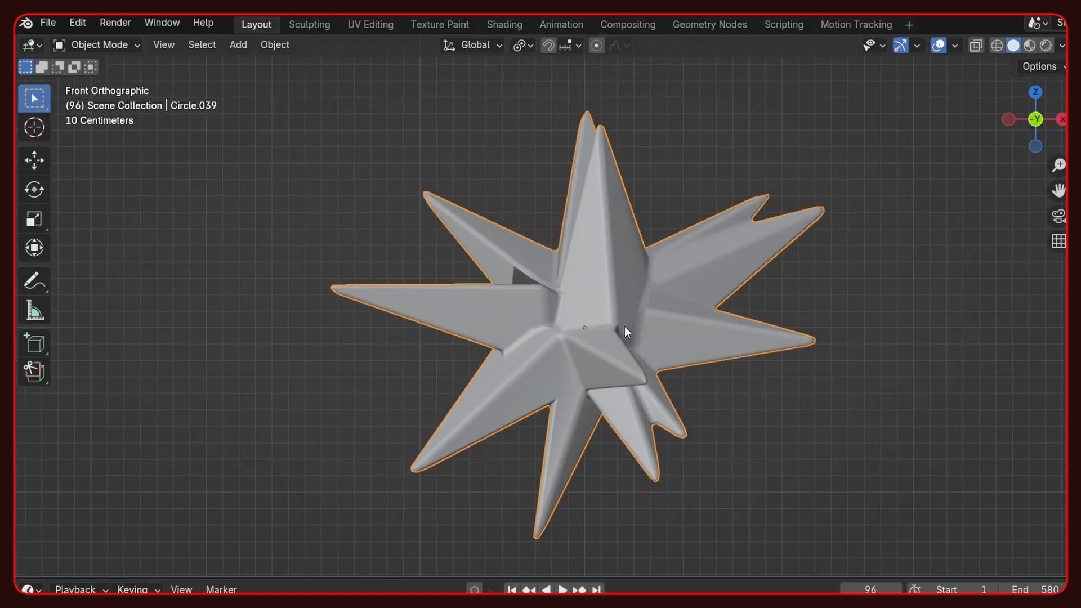
- Examine the crystal star's spikes up close from several angles
scroll(624, 325, down, 5)
middle_drag(638, 325, 226, 352)
key(KP_Decimal)
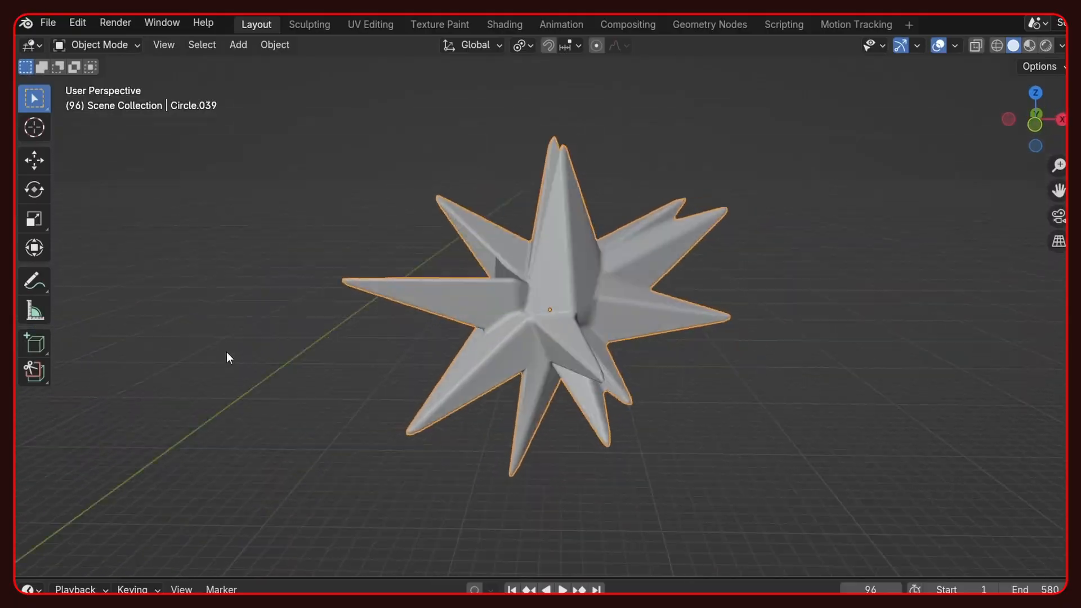
scroll(614, 324, up, 3)
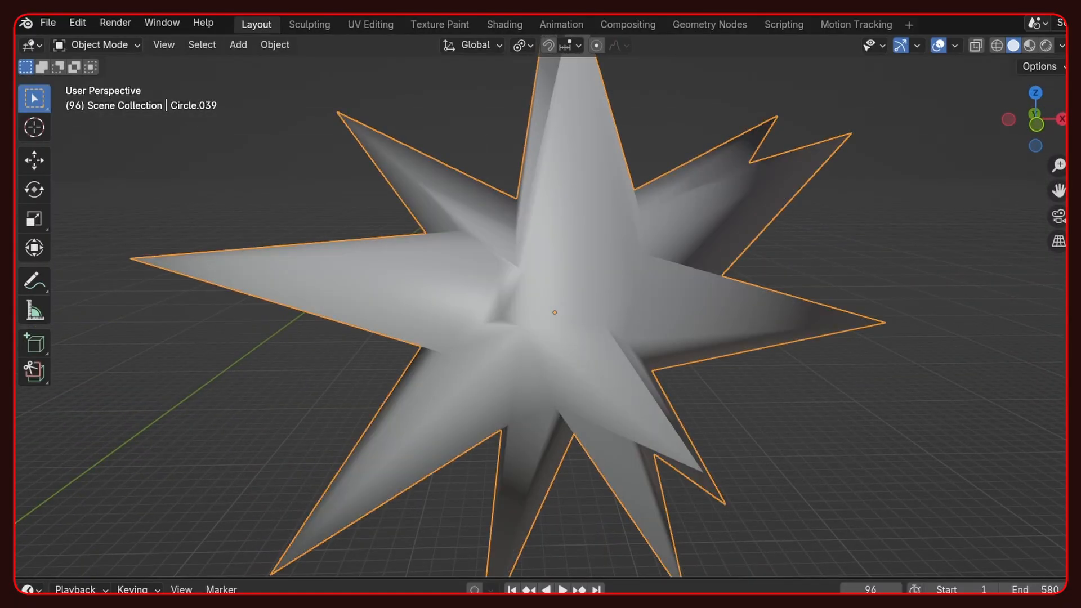
mouse_move(558, 388)
middle_down()
mouse_move(512, 387)
mouse_move(478, 341)
middle_up()
- Adjust the crystal star's mesh by moving vertices where the spikes meet around its core
key(Tab)
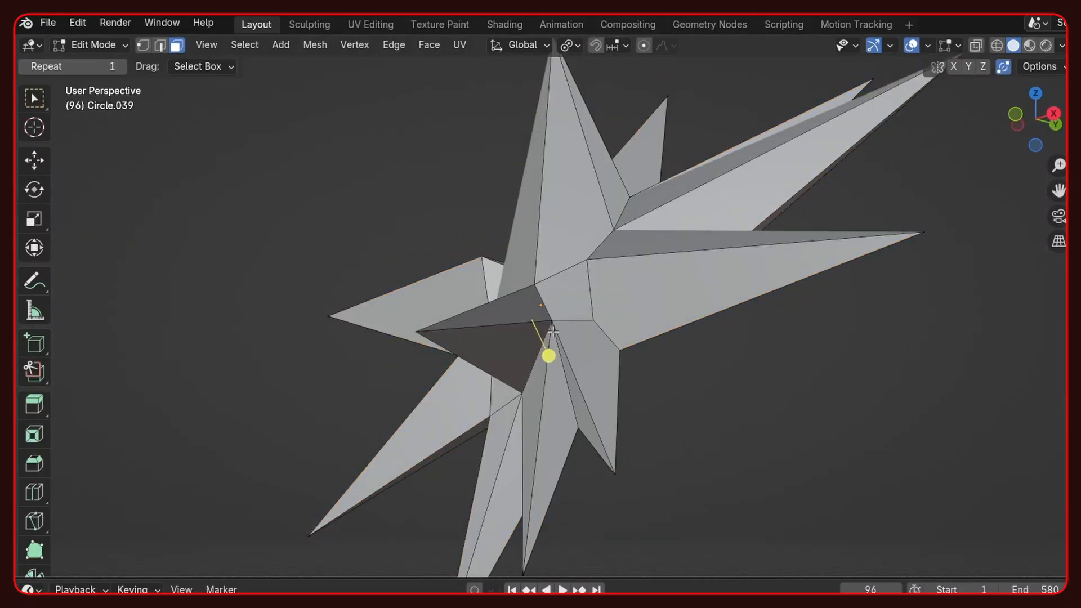
scroll(394, 298, down, 3)
middle_drag(371, 299, 400, 295)
key(1)
scroll(571, 274, up, 6)
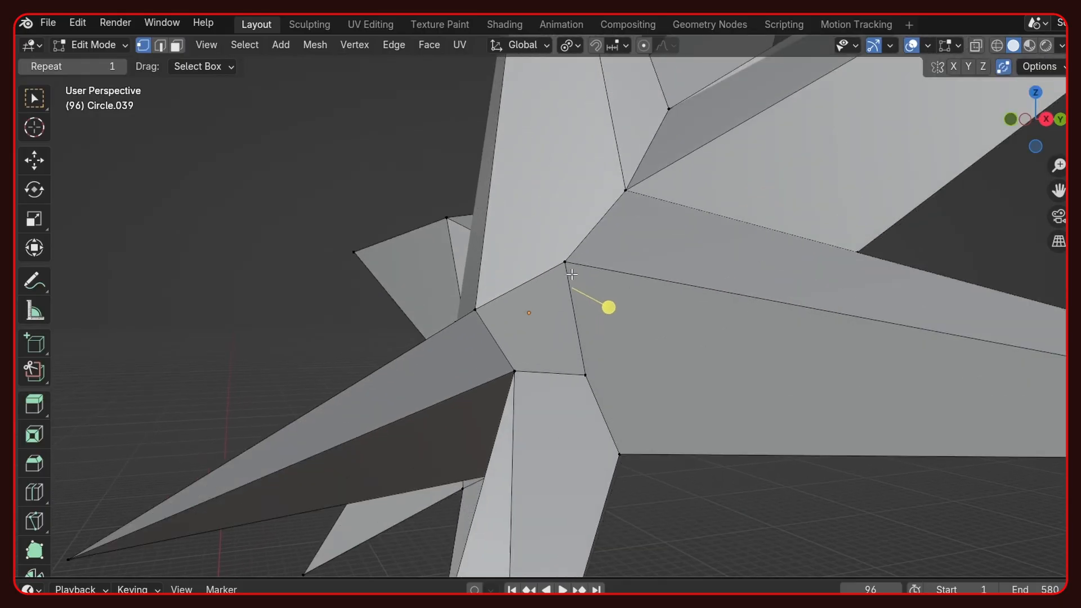
middle_drag(568, 268, 613, 381)
key(g)
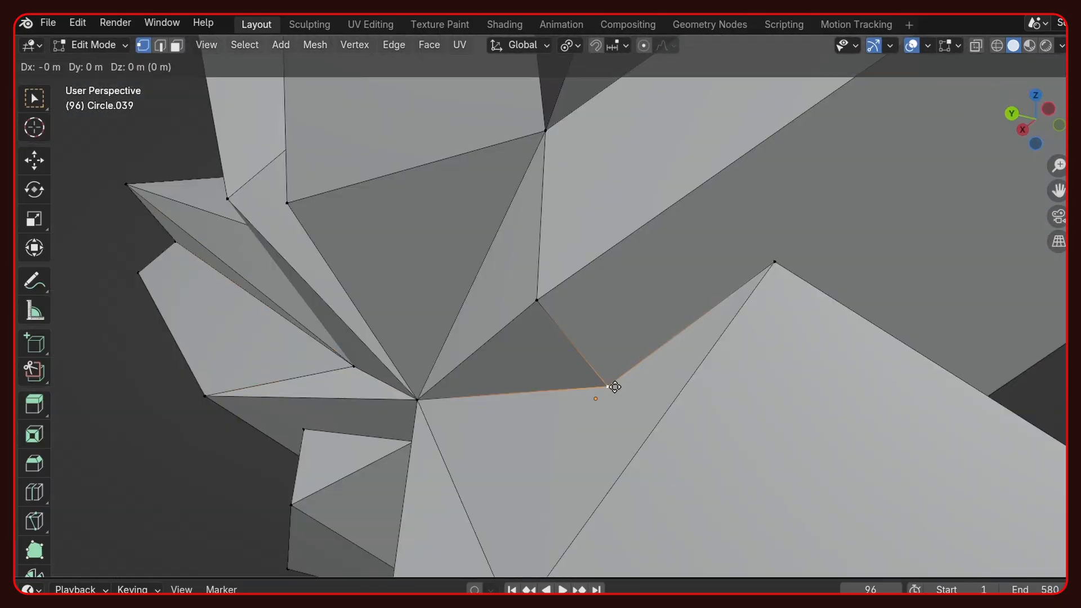
key(g)
click(530, 326)
key(g)
key(g)
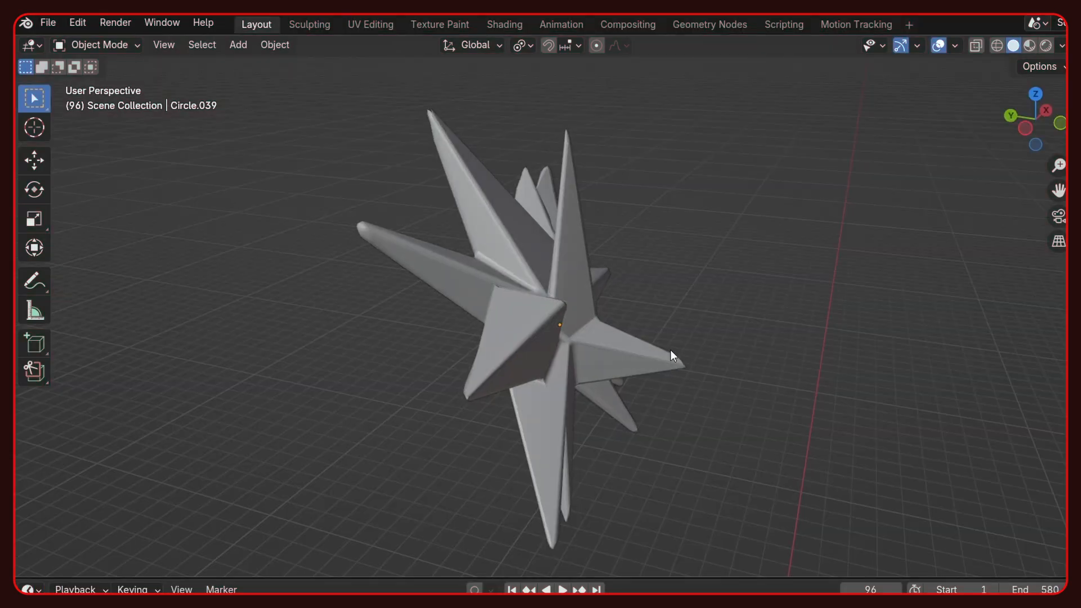
- Send the RedCrystal material's Add Shader to the output and inspect the crystal star in material preview
mouse_move(670, 349)
middle_down()
mouse_move(129, 293)
mouse_move(399, 309)
middle_up()
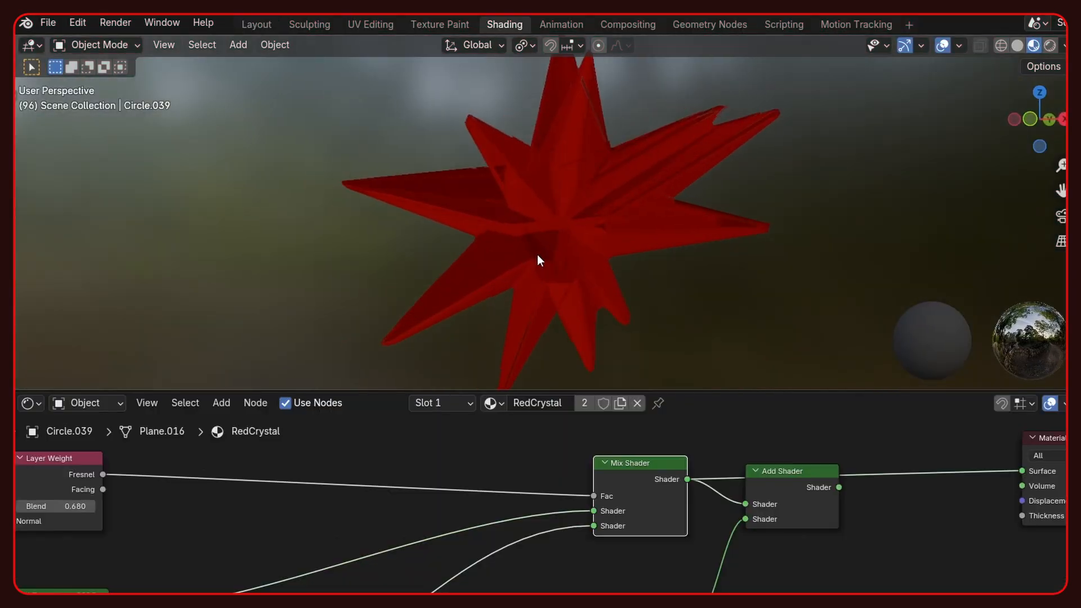
middle_drag(538, 254, 575, 239)
ctrl+shift+click(681, 600)
ctrl+shift+click(819, 485)
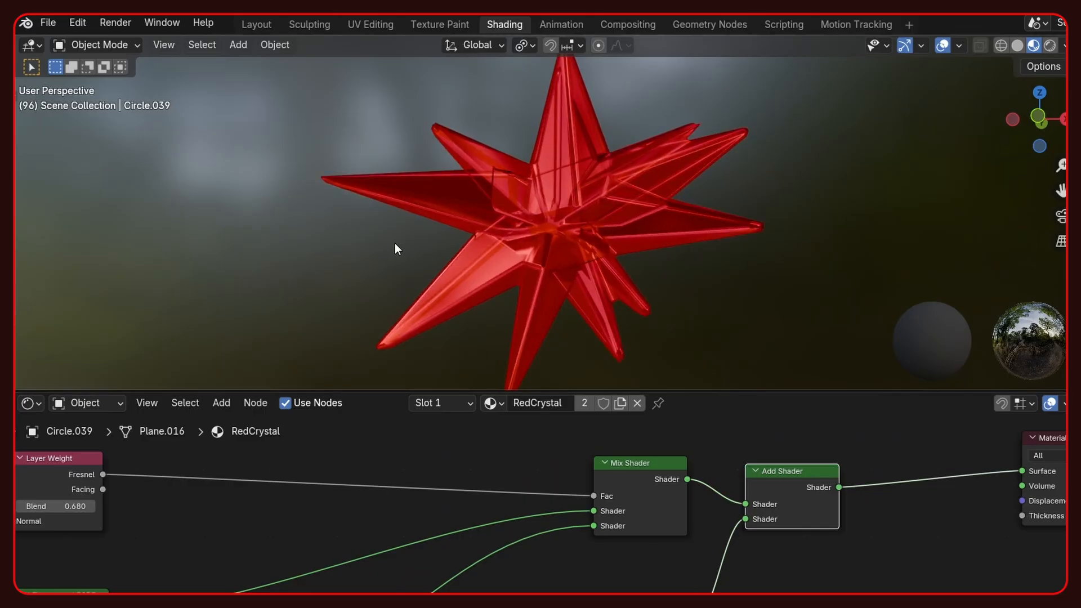
middle_drag(397, 247, 574, 282)
scroll(571, 270, up, 2)
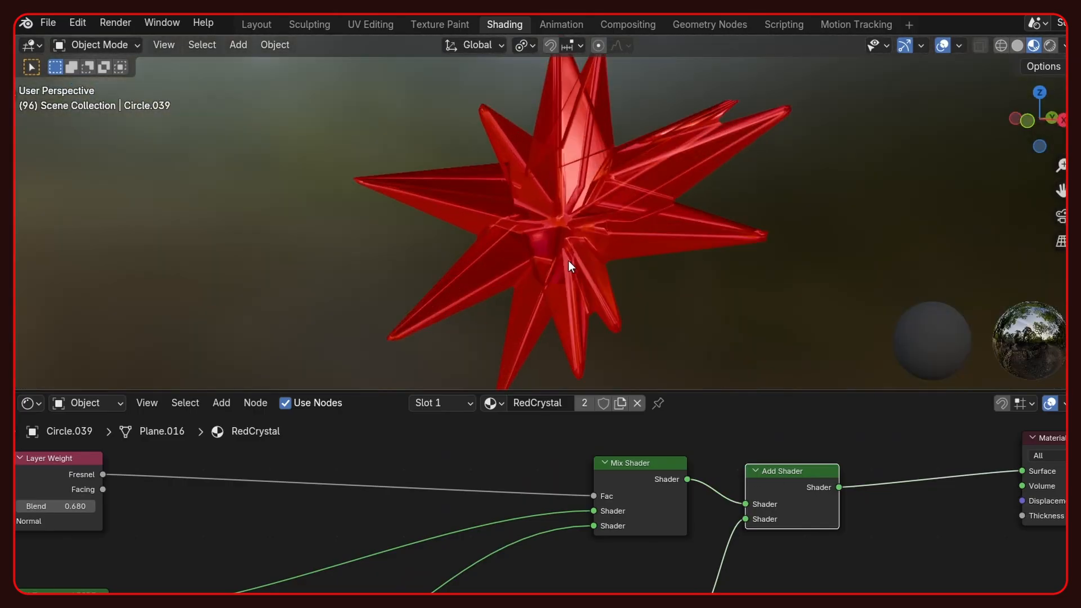
scroll(572, 253, up, 2)
scroll(587, 245, down, 5)
- Return to the Layout workspace and view the crystals placed across the level through the camera in rendered shading
click(252, 24)
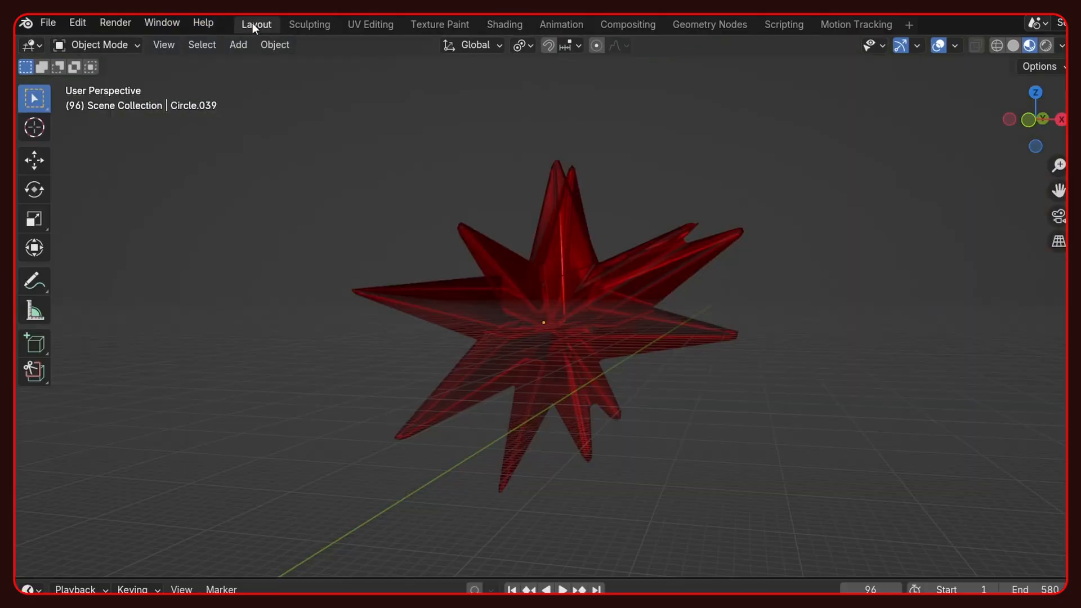
scroll(646, 375, down, 2)
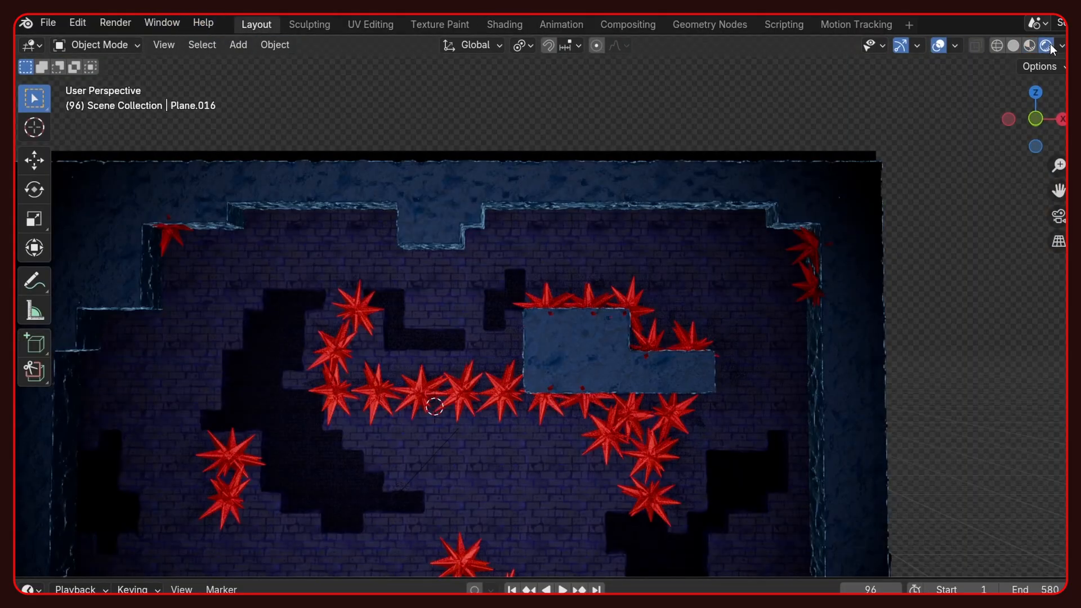
key(KP_0)
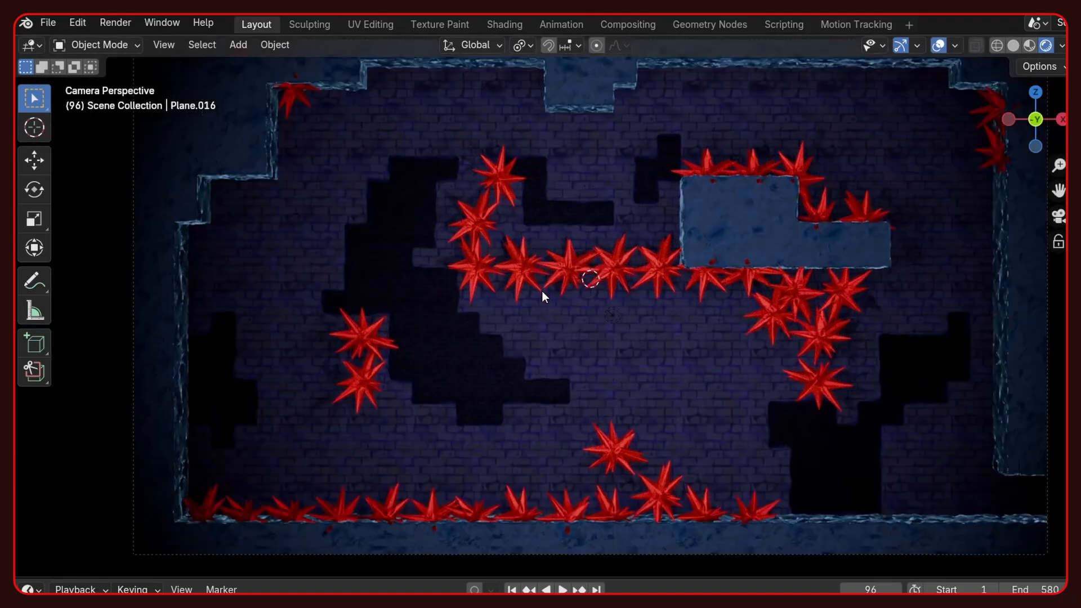
scroll(542, 291, up, 3)
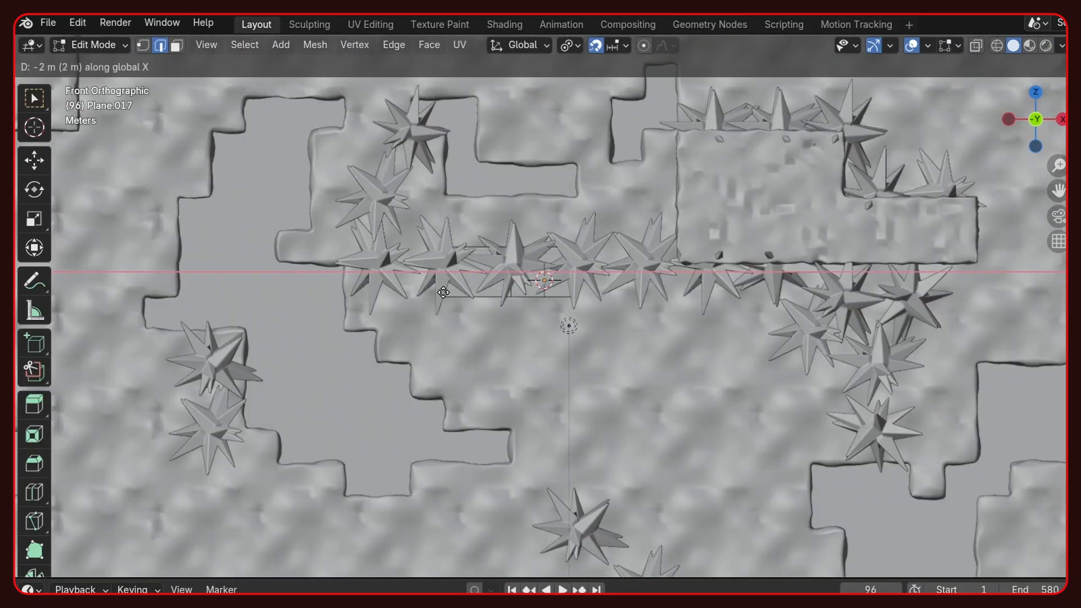
- Add loop cuts to the flat plane behind the crystals and give it a level 2 subdivision
click(378, 272)
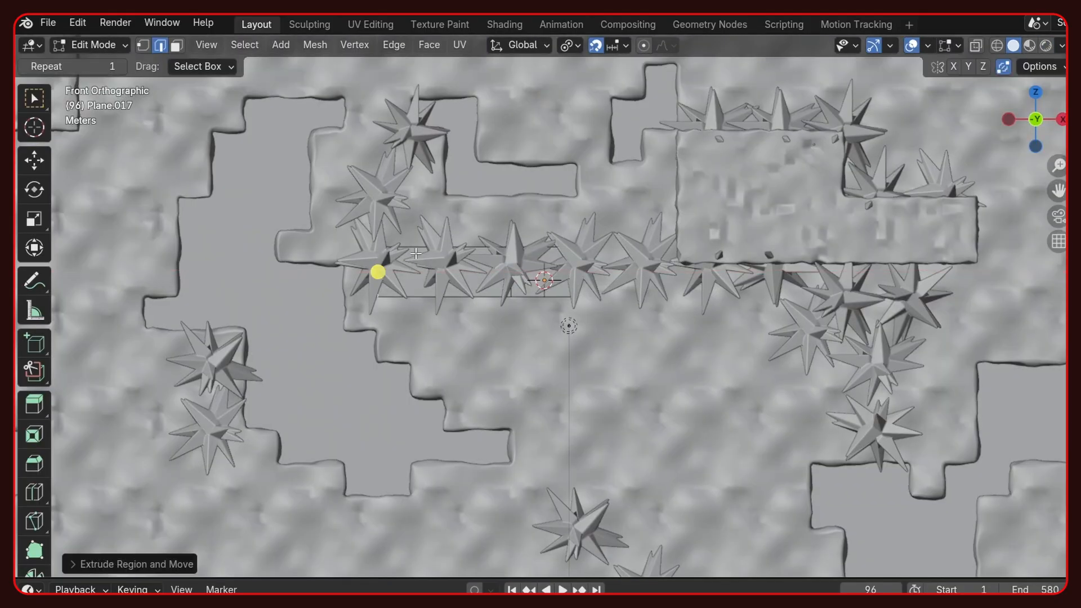
key(ctrl+r)
click(444, 269)
key(ctrl+r)
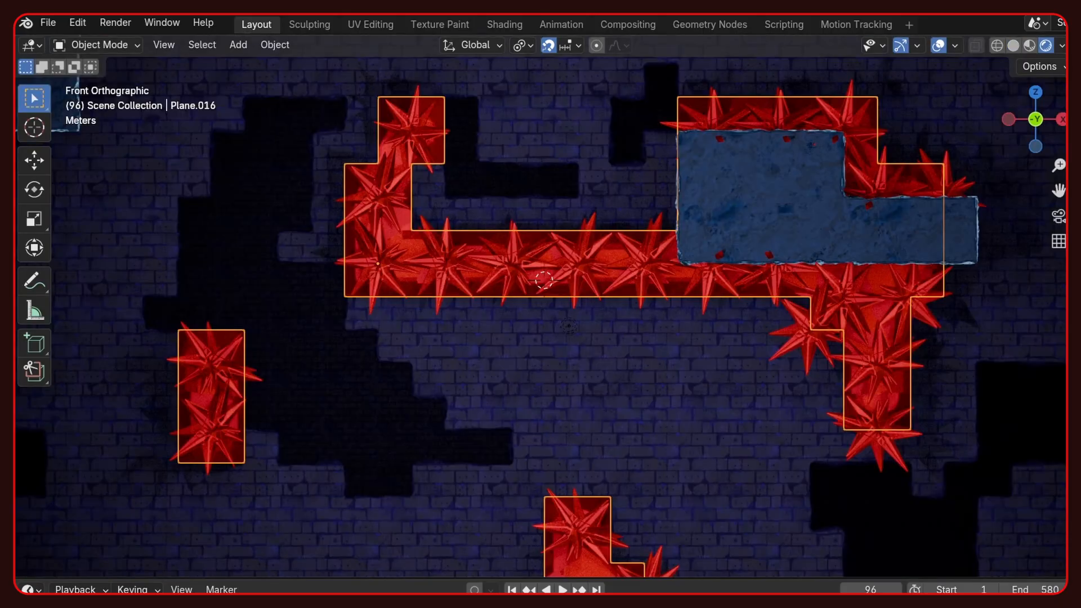
key(ctrl+2)
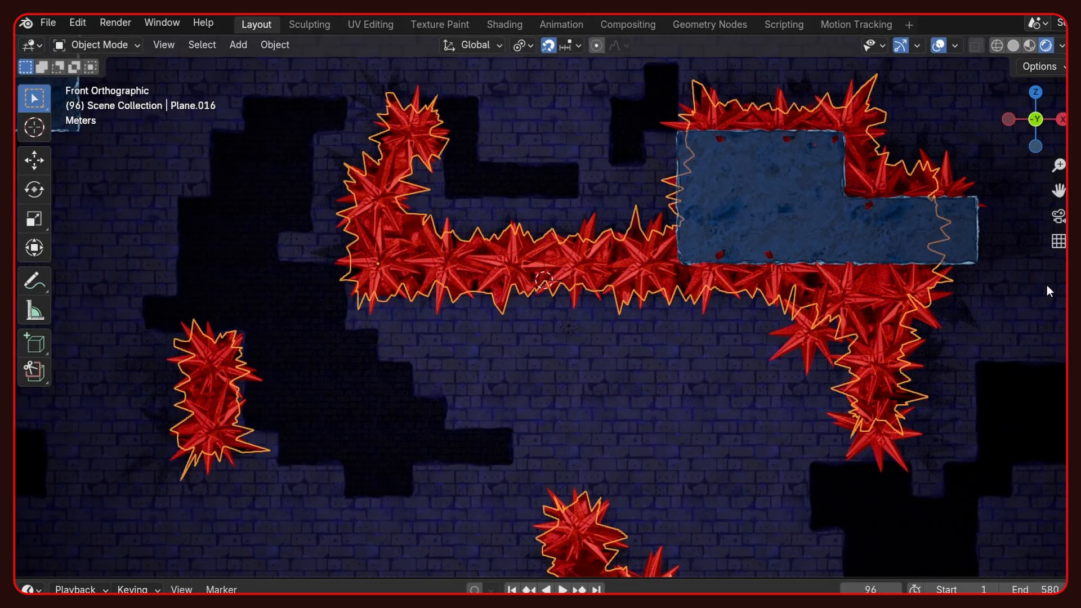
- Examine the crystal clusters and the jagged mass behind them up close with the overlays turned off
click(937, 45)
scroll(718, 304, down, 5)
middle_drag(715, 312, 547, 360)
scroll(681, 352, down, 4)
scroll(614, 359, up, 4)
scroll(666, 388, up, 3)
scroll(577, 359, up, 4)
scroll(547, 363, down, 6)
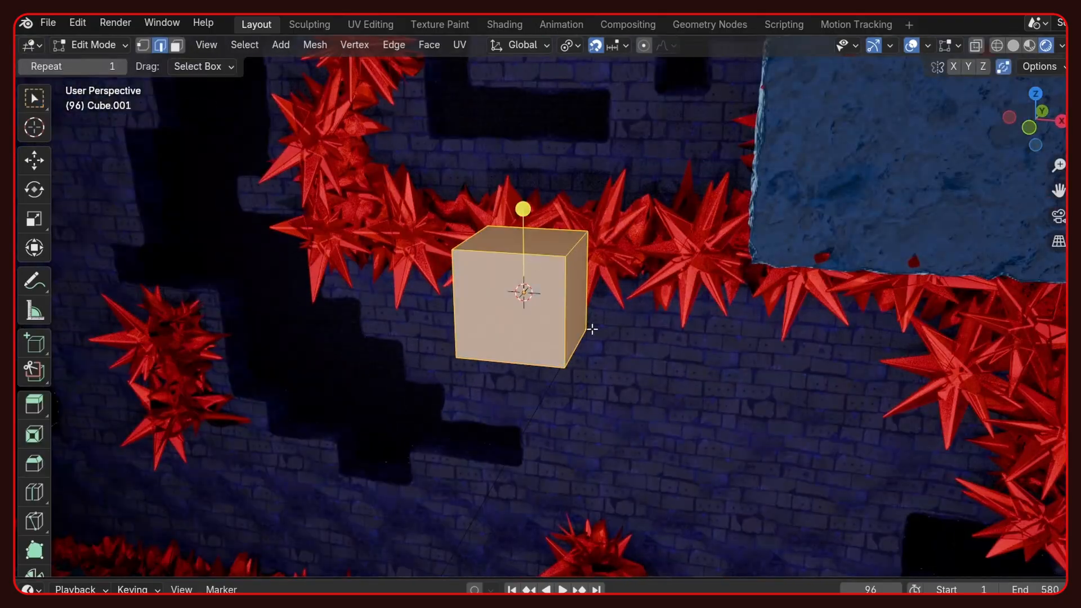
- Subdivide the whole cube and round it into a ball with To Sphere
key(a)
key(F3)
key(Return)
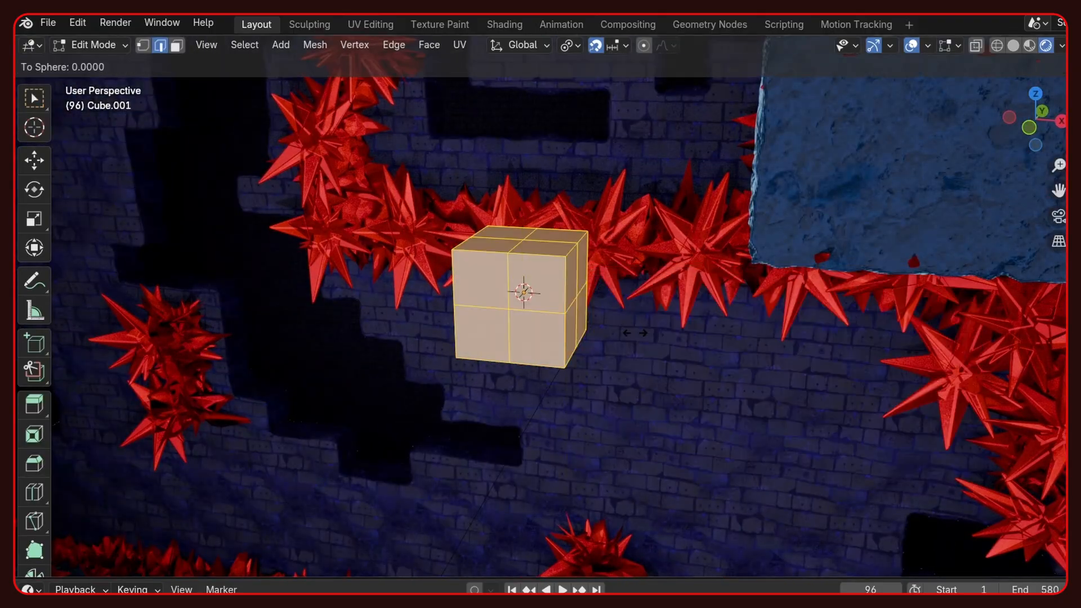
middle_drag(514, 306, 555, 303)
key(Tab)
- Apply smooth shading to the rounded ball
right_click(453, 264)
click(463, 267)
key(KP_Decimal)
scroll(555, 302, down, 6)
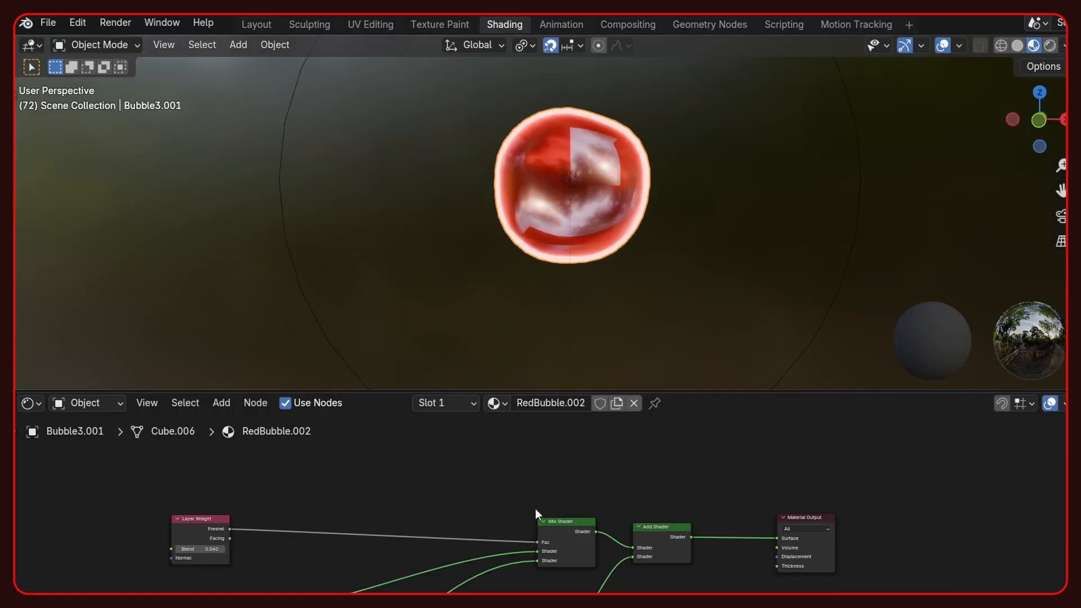
- Preview the RedBubble.002 material's Mix Shader on the bubble and compare it with the Add Shader result
mouse_move(536, 514)
middle_down()
mouse_move(575, 461)
mouse_move(414, 511)
mouse_move(736, 485)
middle_up()
ctrl+shift+click(713, 481)
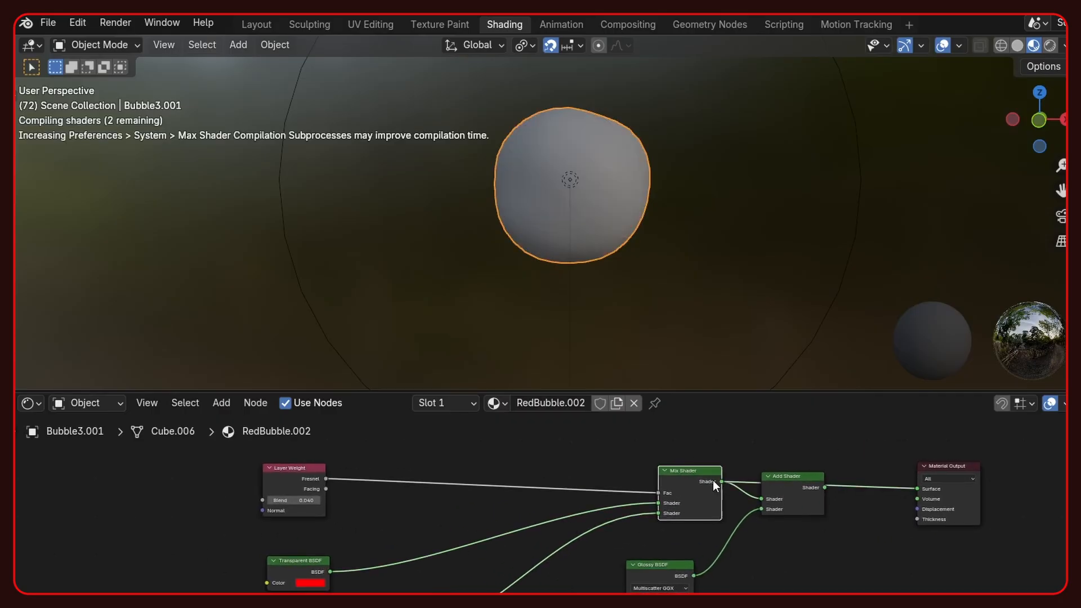
ctrl+shift+click(811, 488)
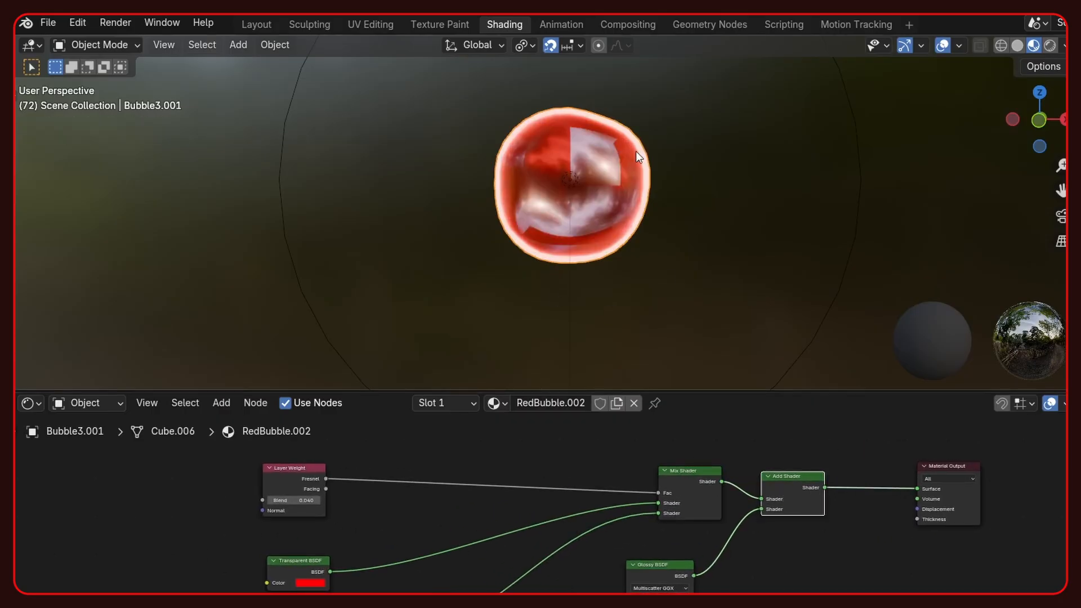
click(256, 25)
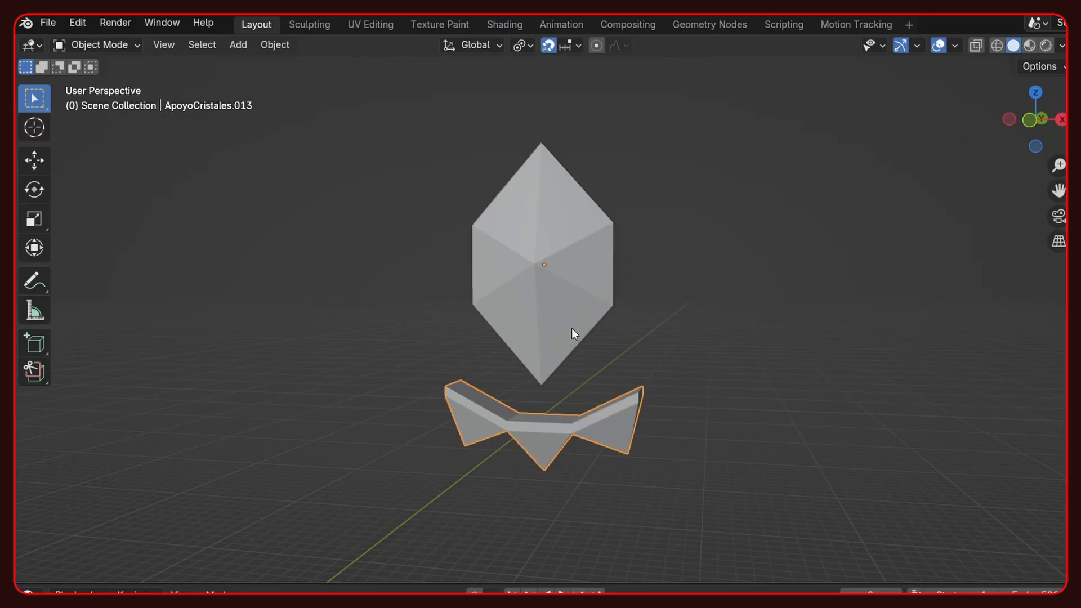
- Examine the faceted diamond's mesh and its glowing material preview with the overlays turned off
click(572, 328)
key(Tab)
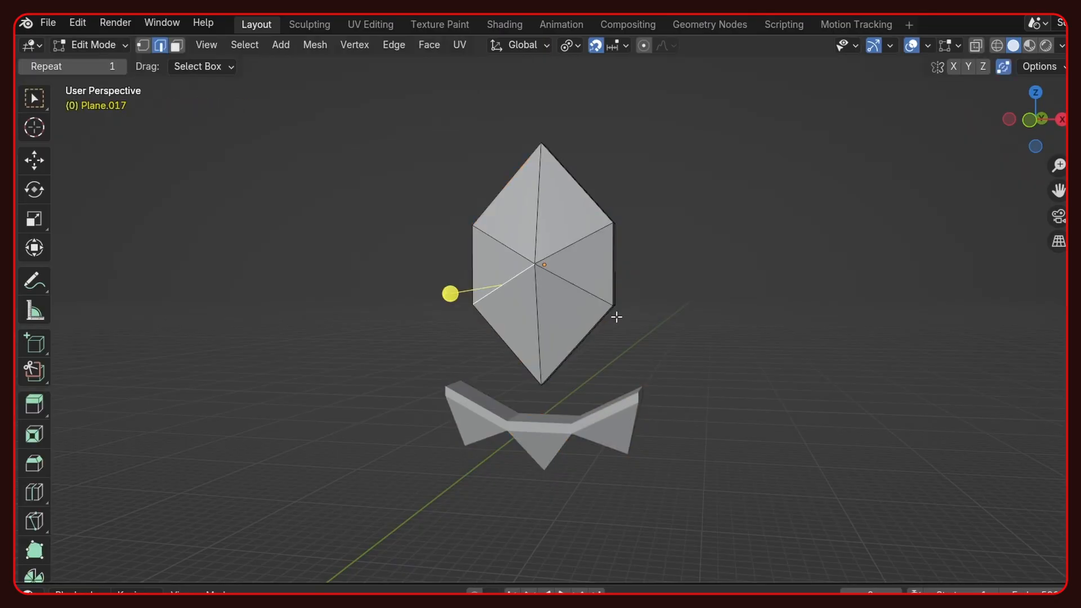
middle_drag(448, 292, 725, 381)
key(Tab)
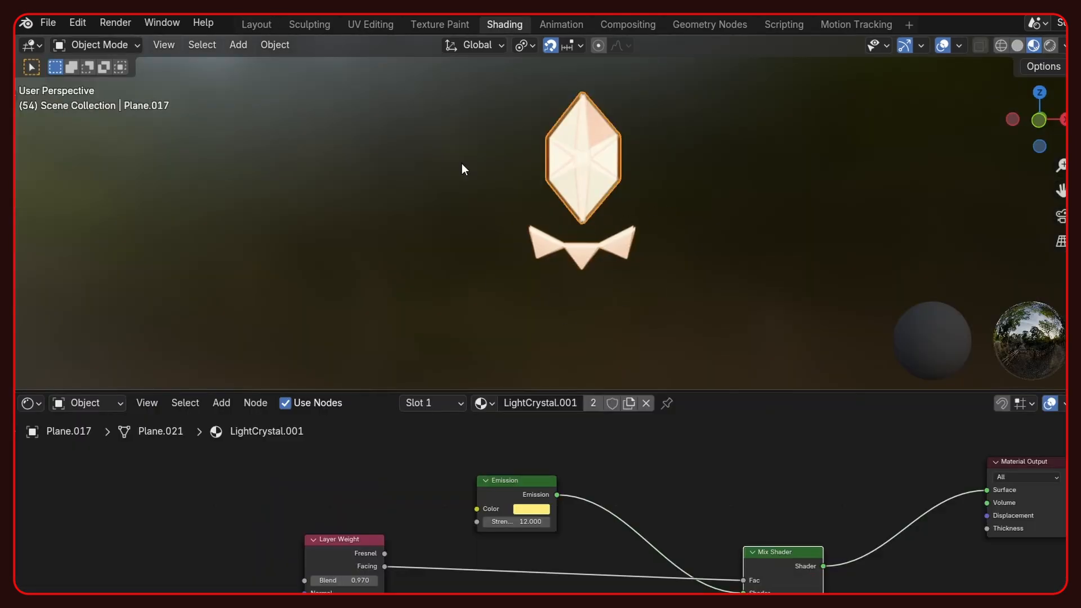
click(264, 24)
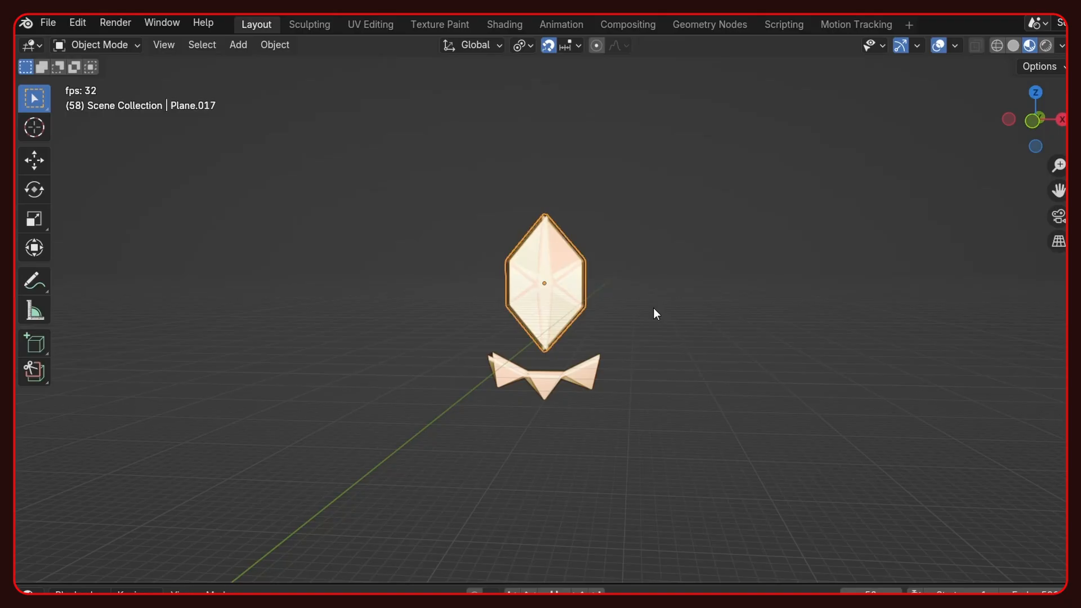
click(938, 46)
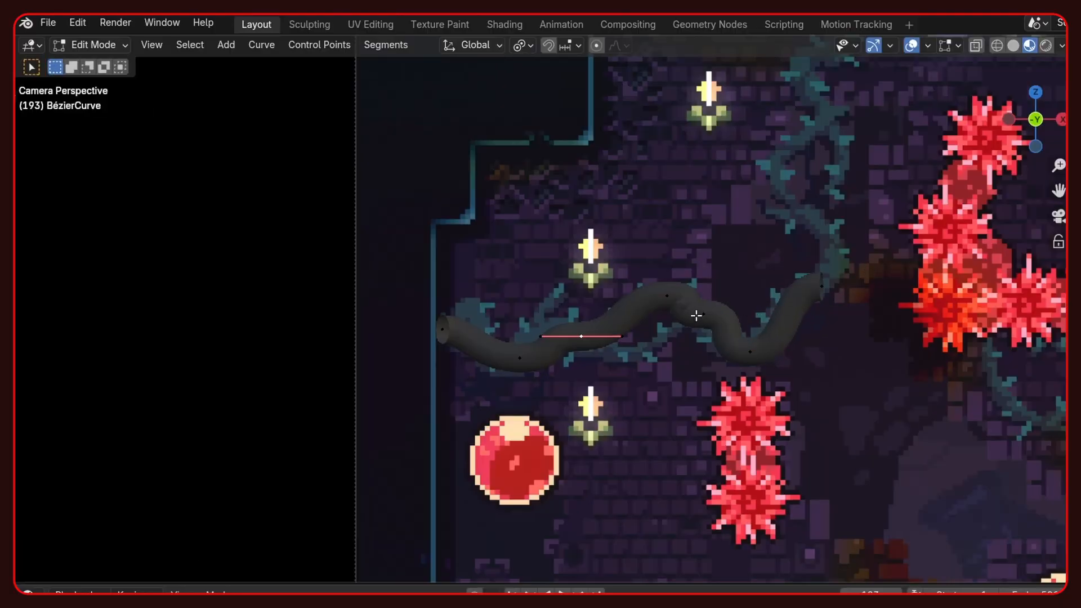
- Extrude a side branch from the vine curve's middle control point and test moving the point at the junction
key(e)
click(639, 366)
click(591, 341)
key(g)
right_click(583, 335)
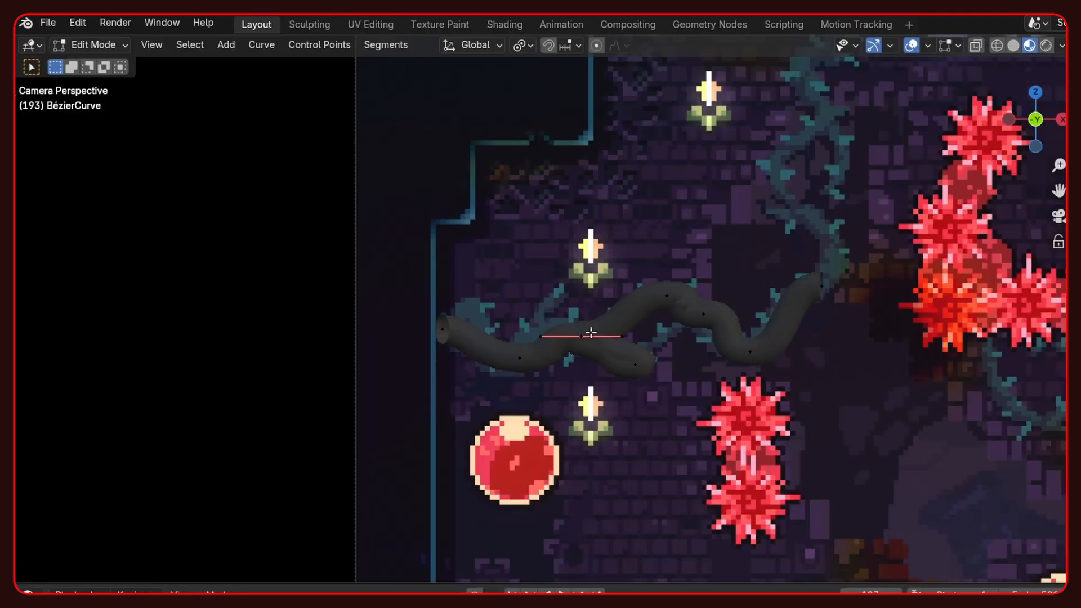
- Try to reposition the control point where the branch meets the main vine curve, undoing the displacement
click(589, 333)
key(g)
right_click(598, 342)
click(584, 340)
key(g)
click(513, 230)
key(ctrl+z)
key(g)
right_click(598, 346)
key(Tab)
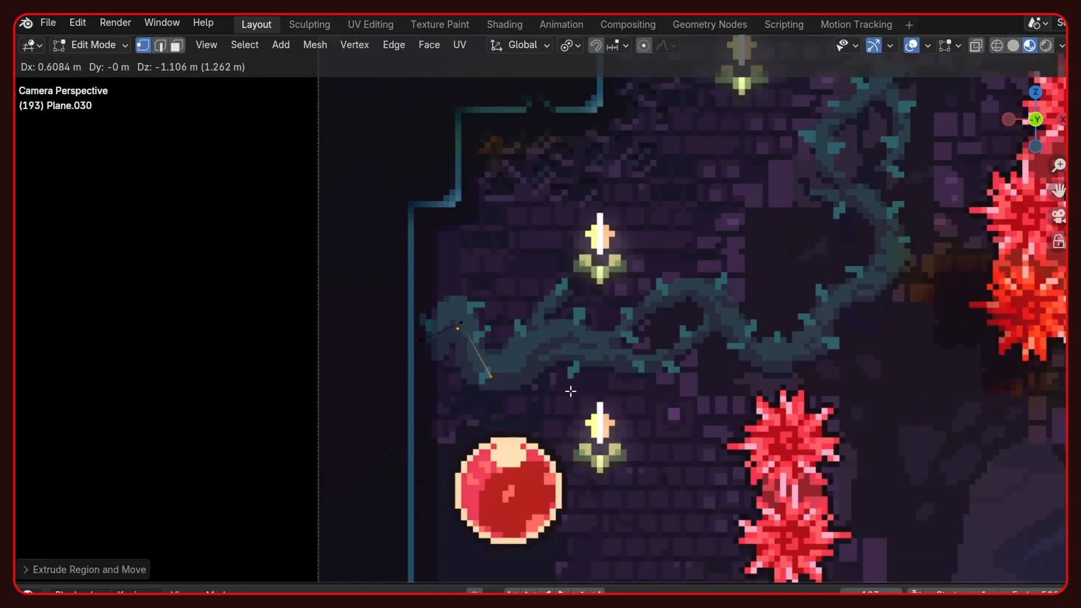
- Extrude a chain of vertices that traces the green vine across the reference image
click(571, 391)
key(e)
click(608, 386)
key(e)
click(631, 349)
key(e)
click(694, 351)
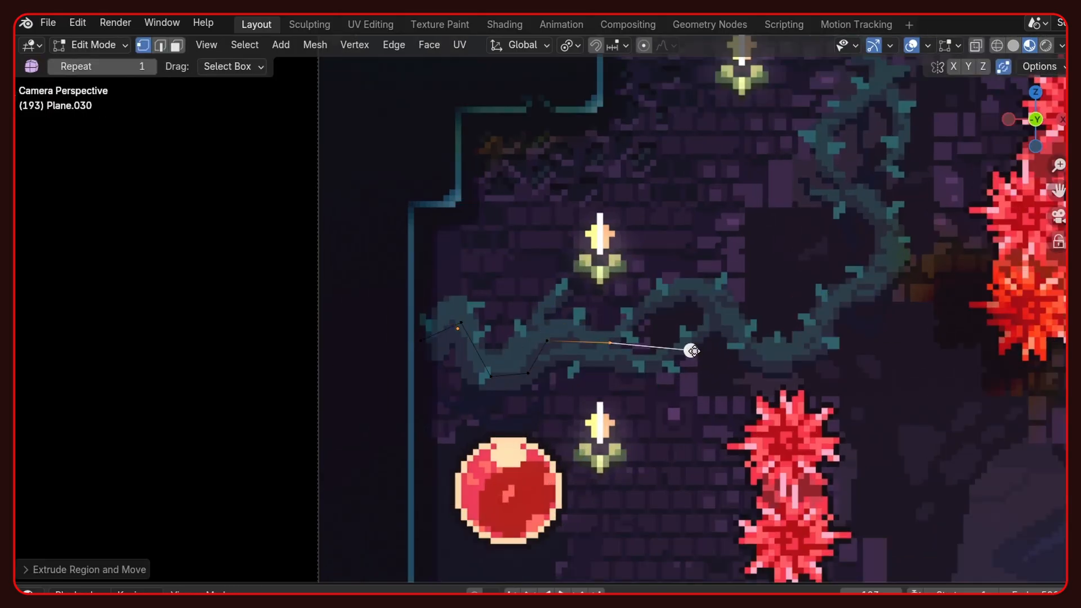
key(e)
click(666, 393)
key(e)
click(738, 357)
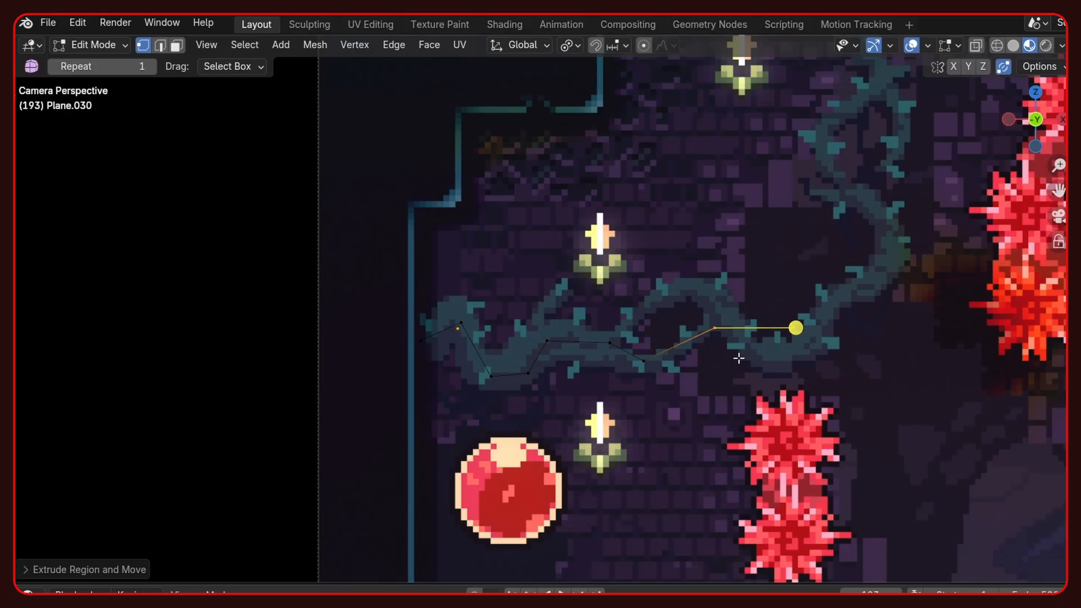
- Add a Skin modifier and a Subdivision Surface modifier to the traced vine chain
key(Tab)
mouse_move(1063, 361)
click(943, 261)
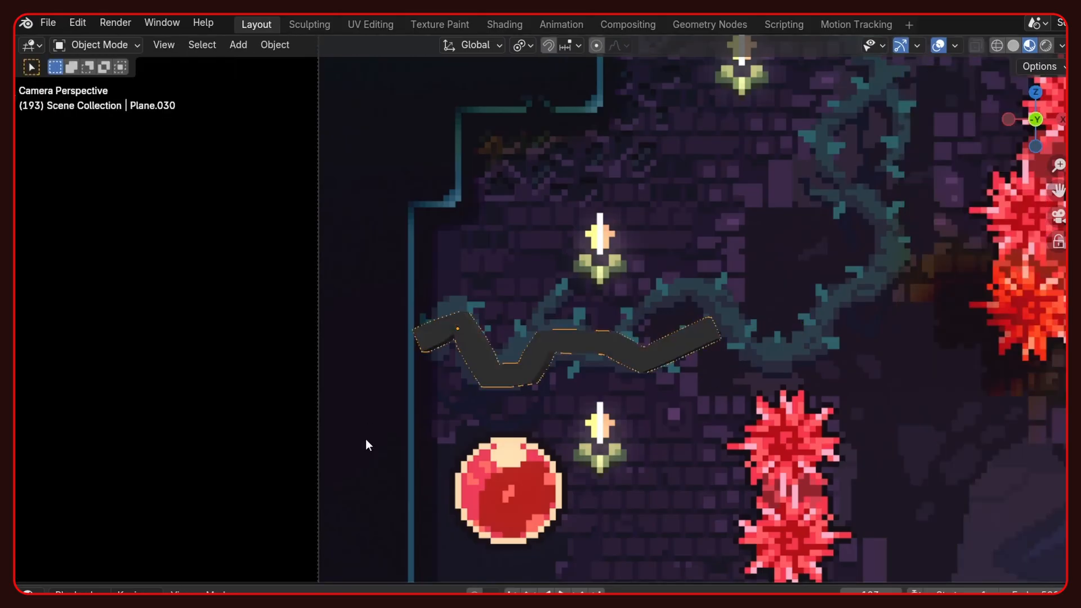
scroll(367, 443, up, 1)
click(1064, 364)
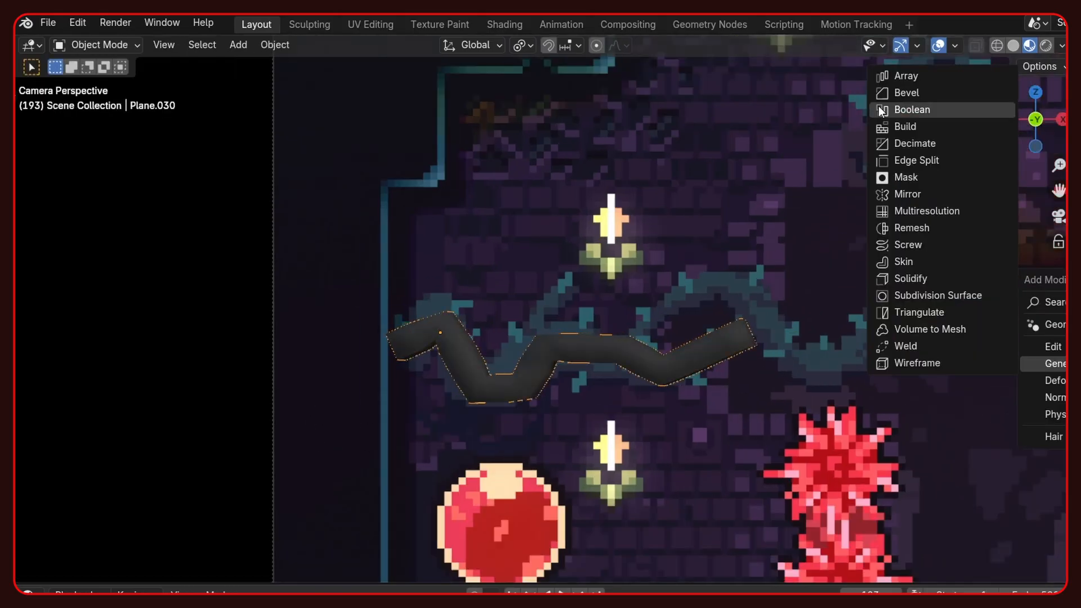
click(908, 295)
- Scale the skin radius at the vine's starting end, beside the wall, to about 1.3 times
key(ctrl+a)
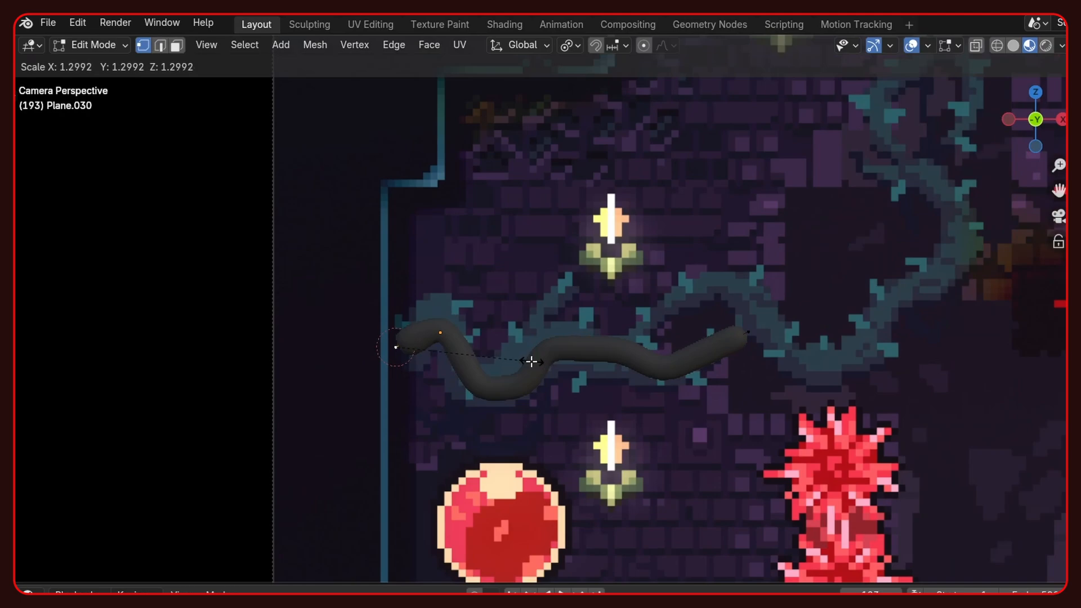
click(533, 361)
click(548, 341)
- Extrude an upper branch from the vine's middle and connect it to the stem's far end to form a loop
click(628, 353)
key(e)
click(760, 273)
shift+click(753, 335)
key(f)
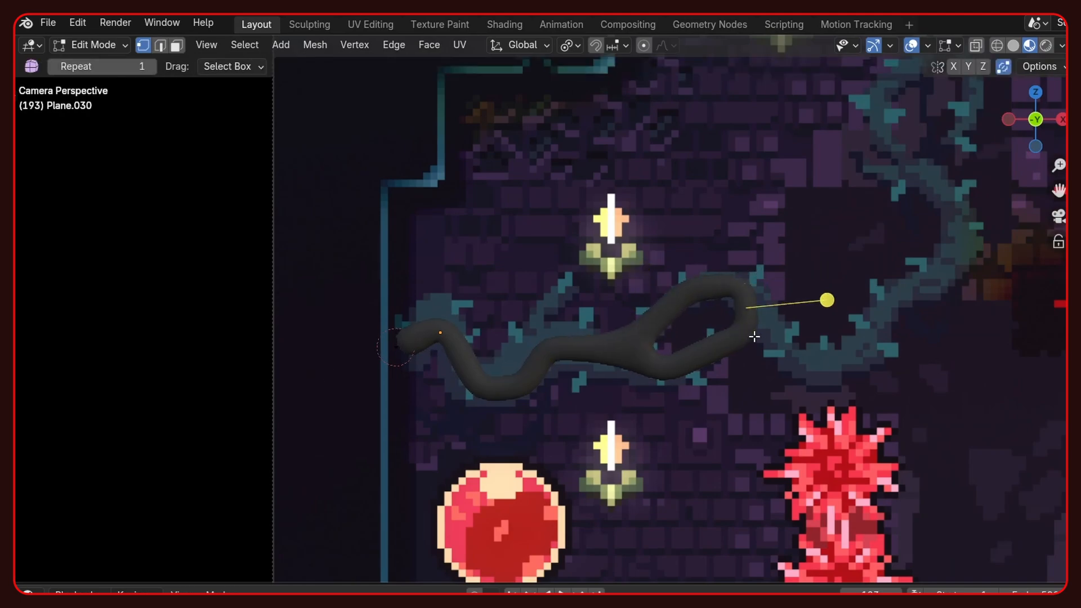
- Try to extend the vine beyond the loop and reposition the vertex where the loop closes
click(754, 336)
key(e)
click(858, 369)
click(761, 338)
key(g)
click(796, 332)
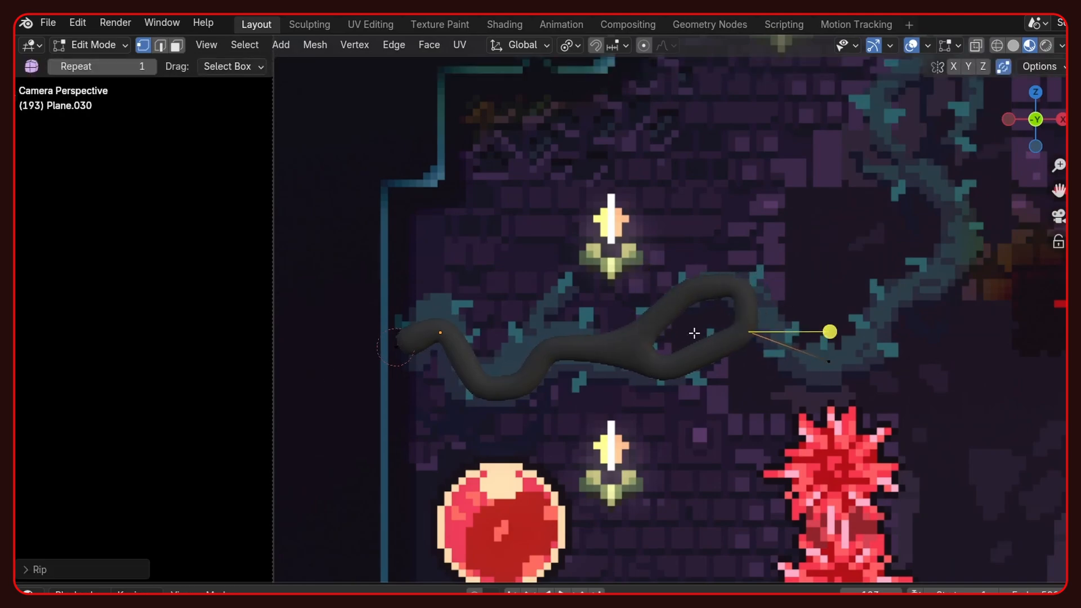
click(779, 337)
key(g)
click(809, 336)
- Delete the detached segment beyond the loop and extrude the vine onward again along the reference
click(810, 354)
key(x)
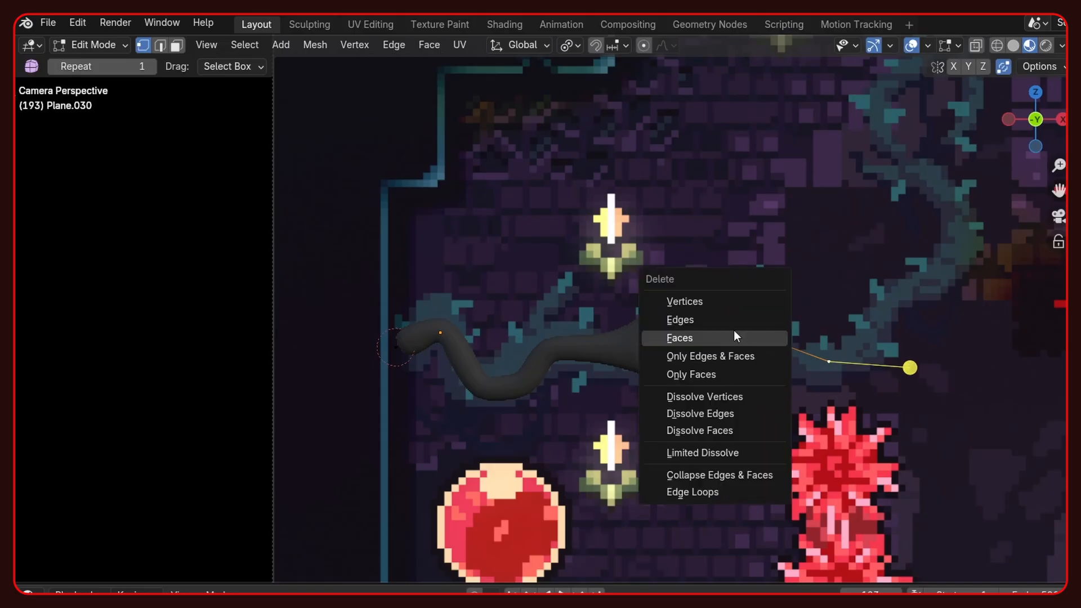
click(716, 319)
key(x)
click(715, 318)
key(e)
click(873, 359)
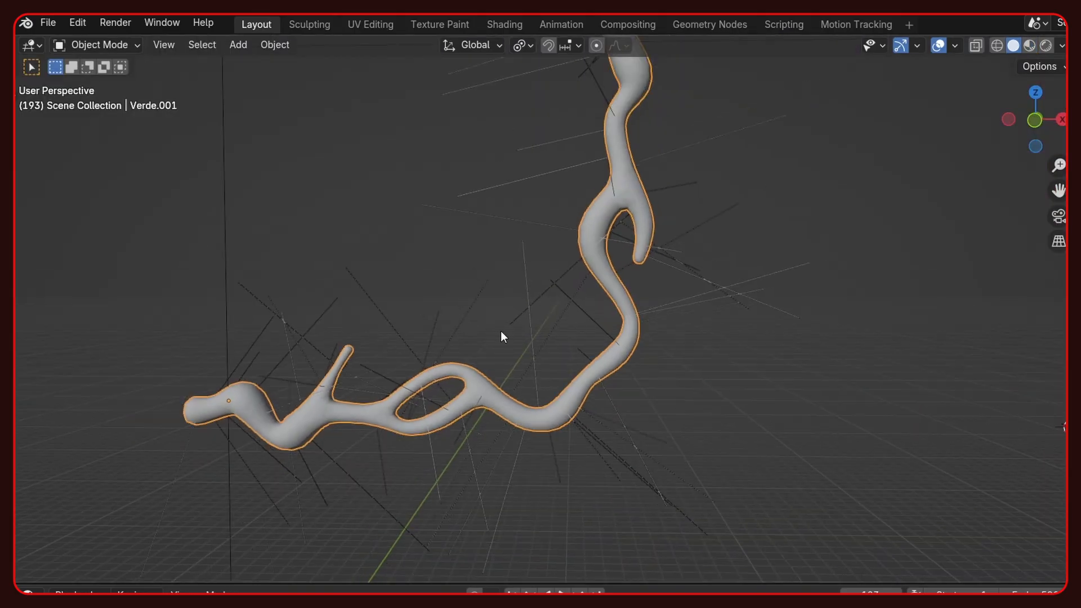
- Extrude the square plane upward into a tapered thorn and round it with a Subdivision Surface modifier and smooth shading
shift+middle_drag(501, 335, 723, 419)
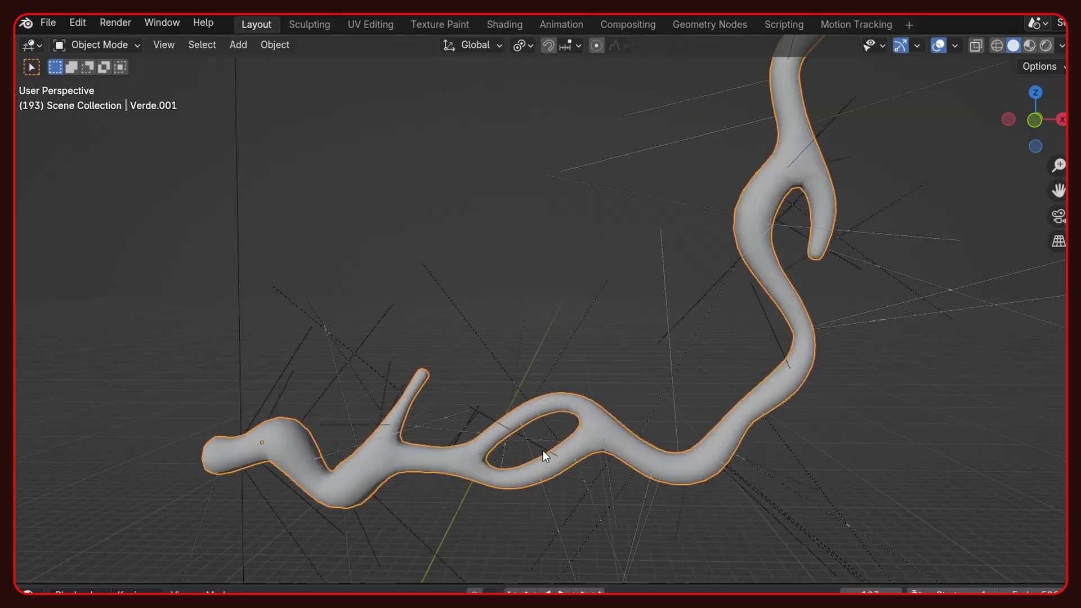
middle_drag(543, 451, 442, 398)
scroll(613, 418, down, 4)
key(e)
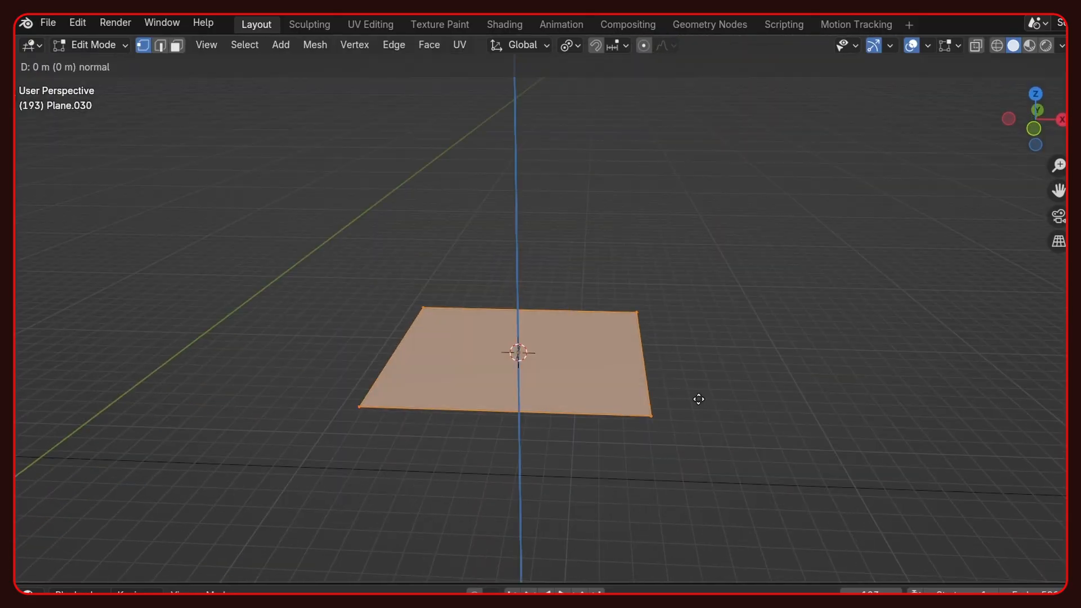
click(732, 154)
key(m)
click(719, 237)
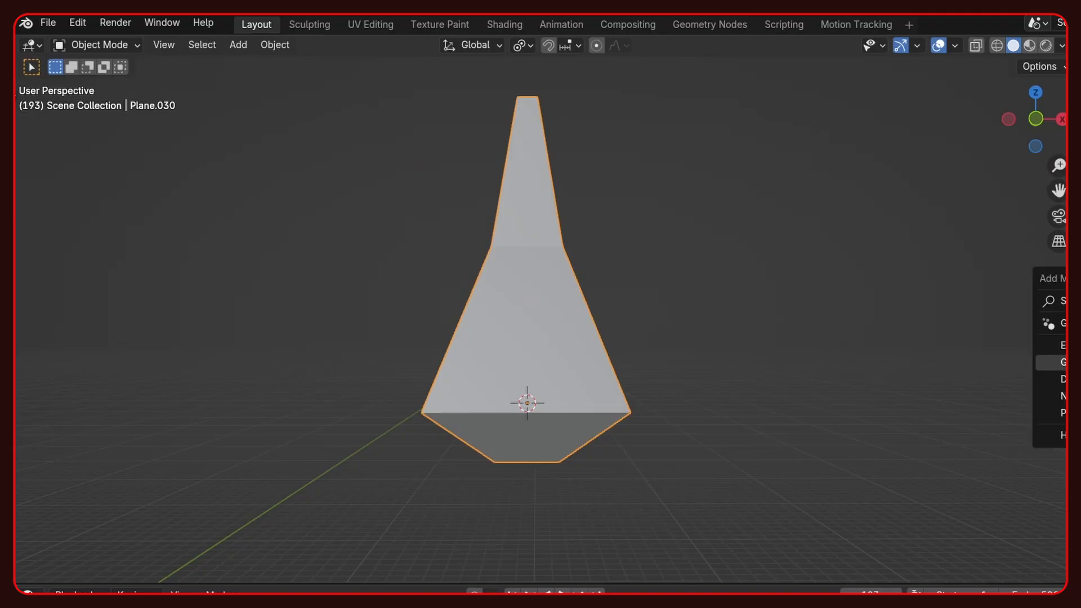
click(946, 311)
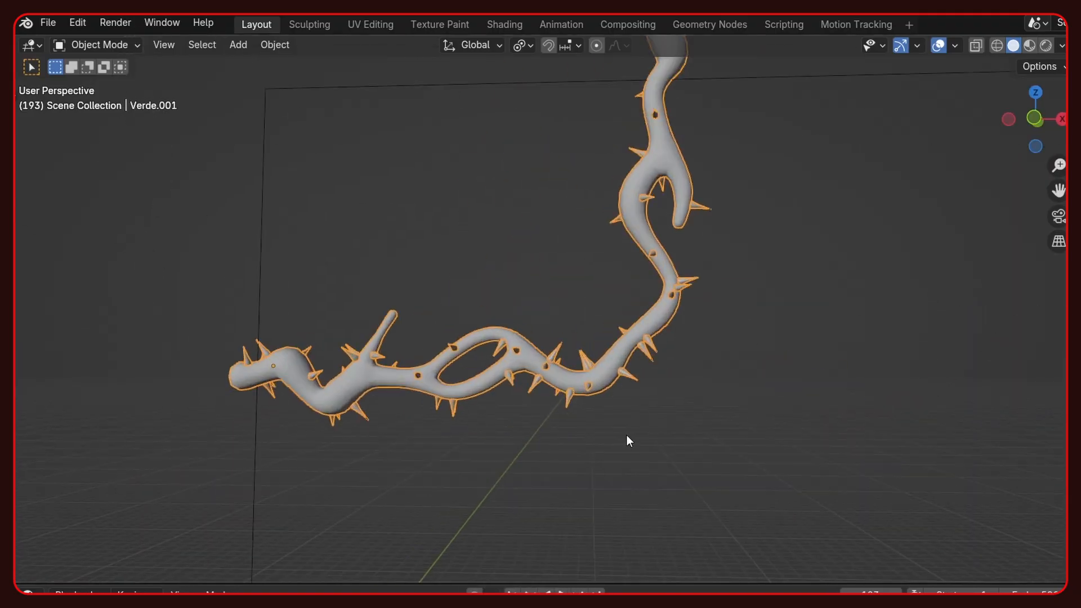
scroll(627, 439, up, 3)
scroll(787, 482, down, 6)
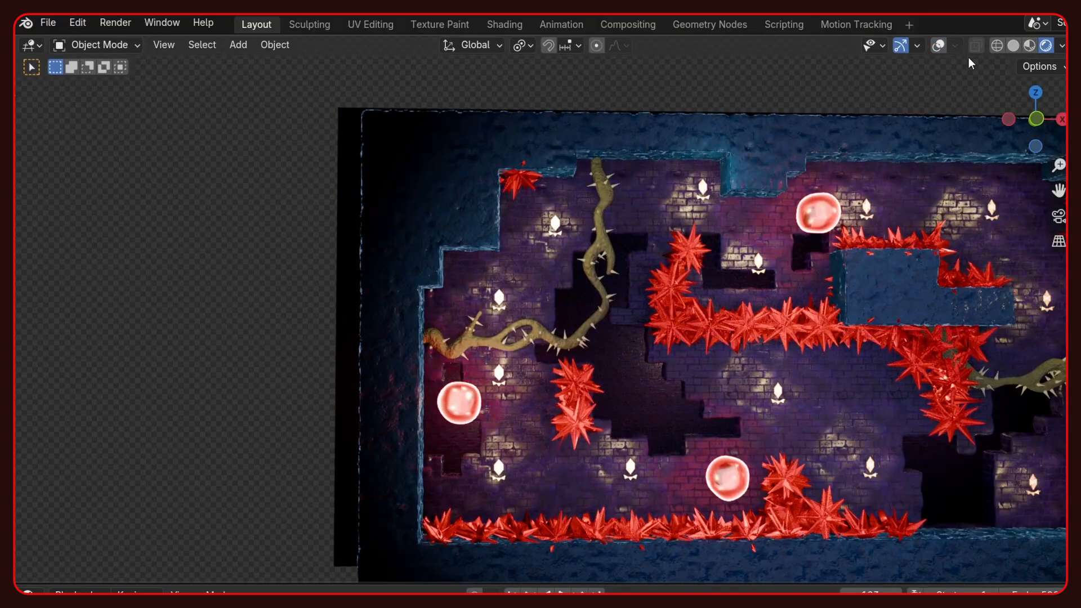
- Examine the thorny vines and the surrounding level in rendered shading with the overlays turned off
scroll(495, 293, up, 5)
shift+middle_drag(640, 312, 652, 313)
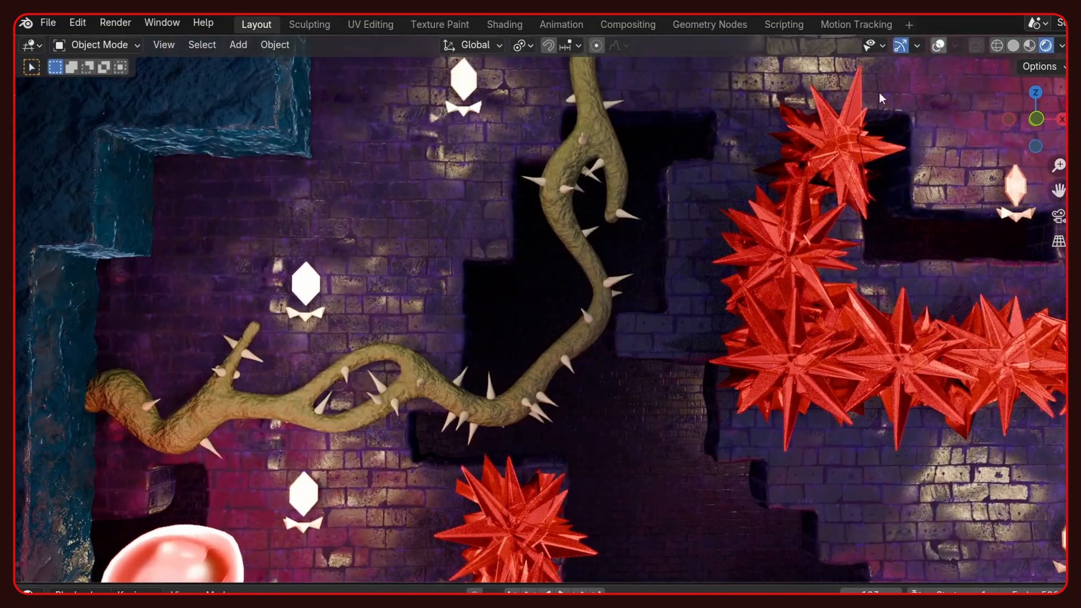
scroll(539, 368, down, 7)
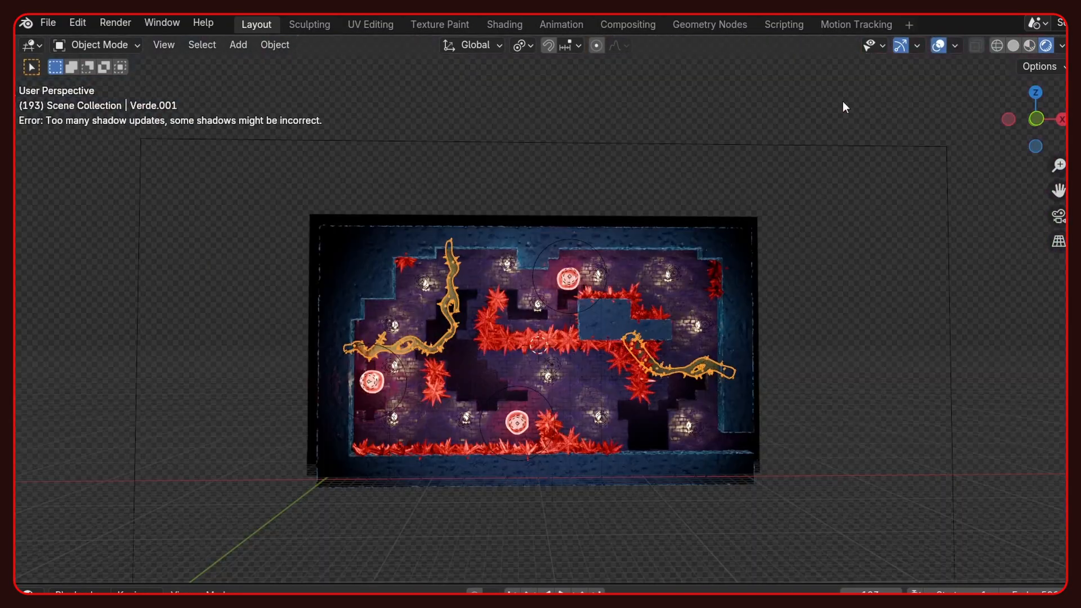
click(940, 46)
scroll(481, 370, up, 4)
middle_drag(434, 368, 613, 424)
scroll(612, 424, up, 4)
middle_drag(496, 412, 521, 415)
shift+middle_drag(520, 415, 587, 303)
scroll(597, 321, down, 3)
middle_drag(609, 338, 620, 332)
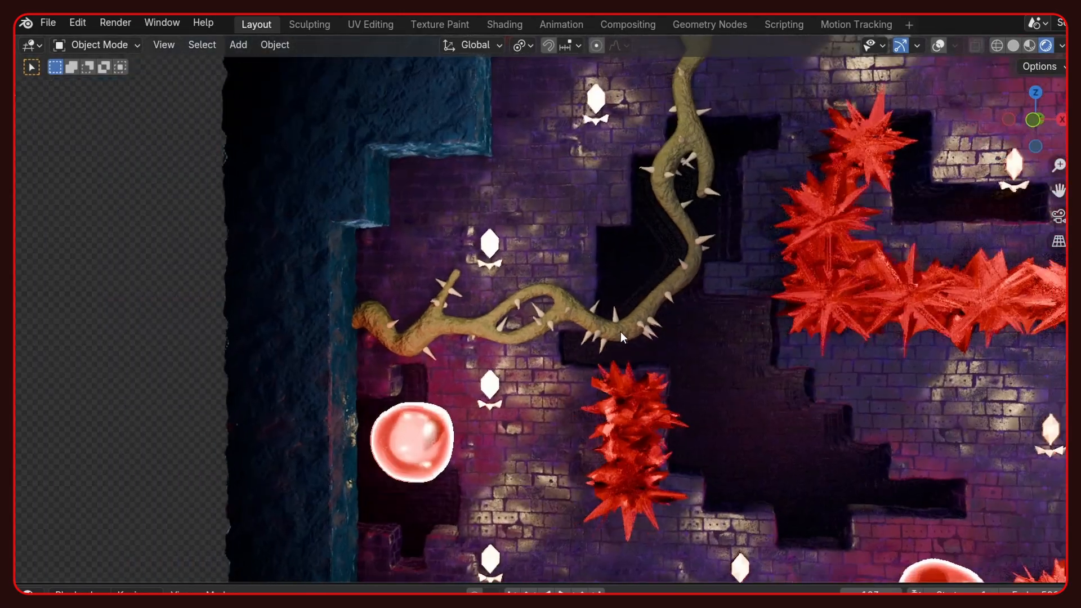
scroll(639, 324, down, 3)
shift+middle_drag(764, 363, 655, 319)
scroll(640, 324, down, 2)
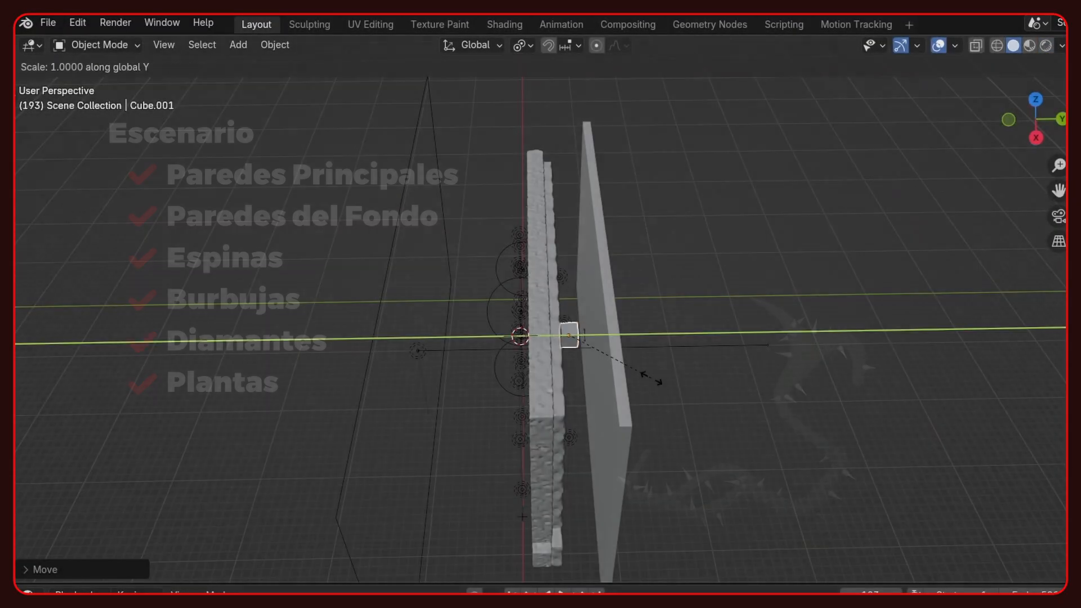
- Scale the cube to enclose the level, stretching it about 1.8 times along X and adjusting its depth along Y
key(y)
key(y)
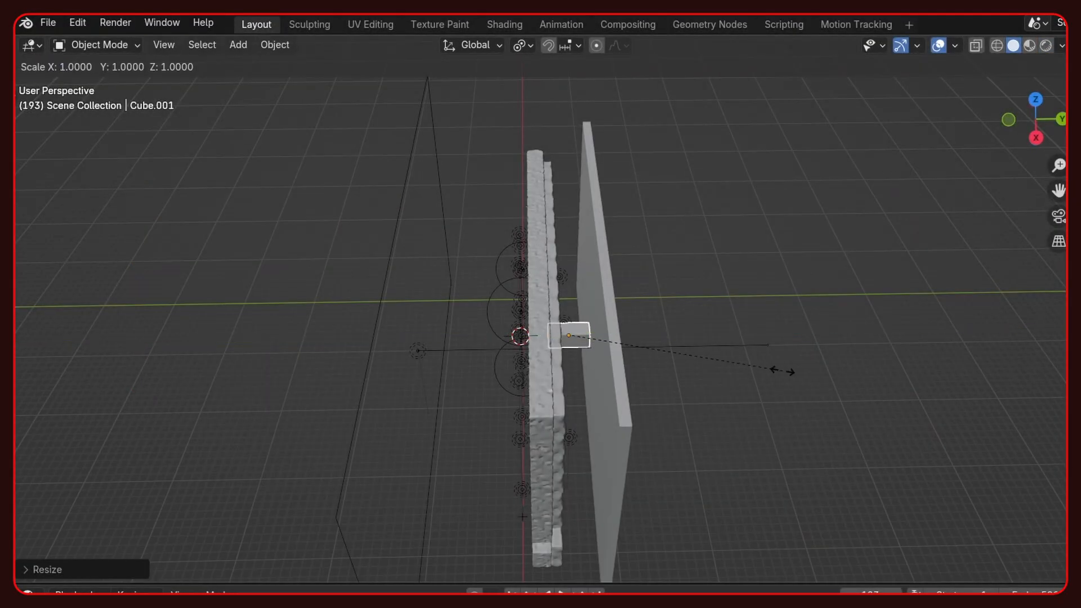
click(108, 500)
middle_drag(450, 416, 636, 355)
key(s)
key(x)
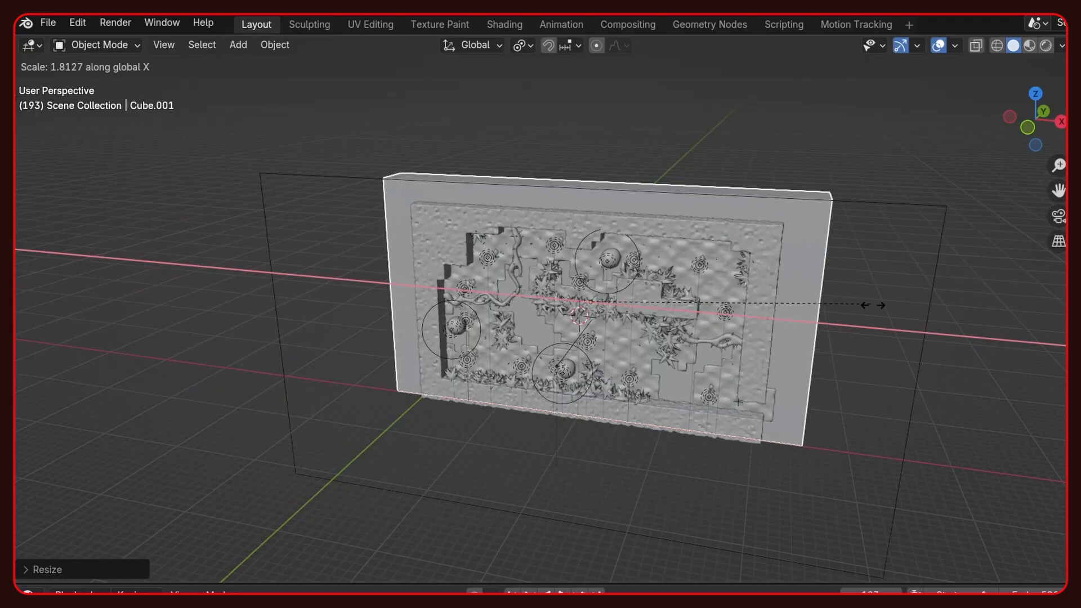
click(873, 305)
middle_drag(873, 304, 751, 373)
key(s)
key(y)
click(856, 361)
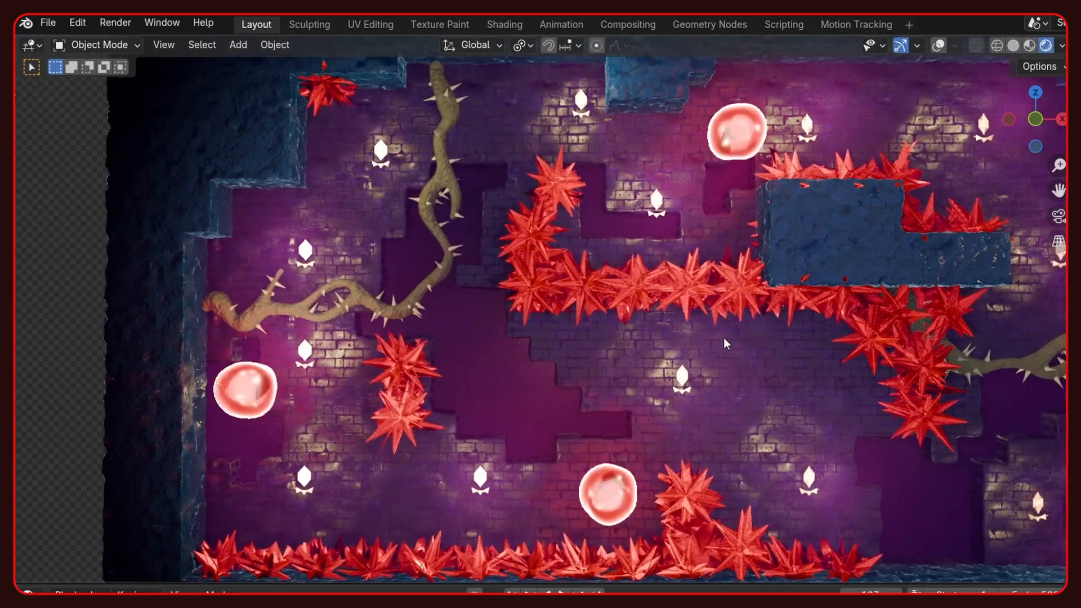
- Inspect the level with the enclosing cube, comparing solid and rendered shading
shift+middle_drag(724, 338, 712, 342)
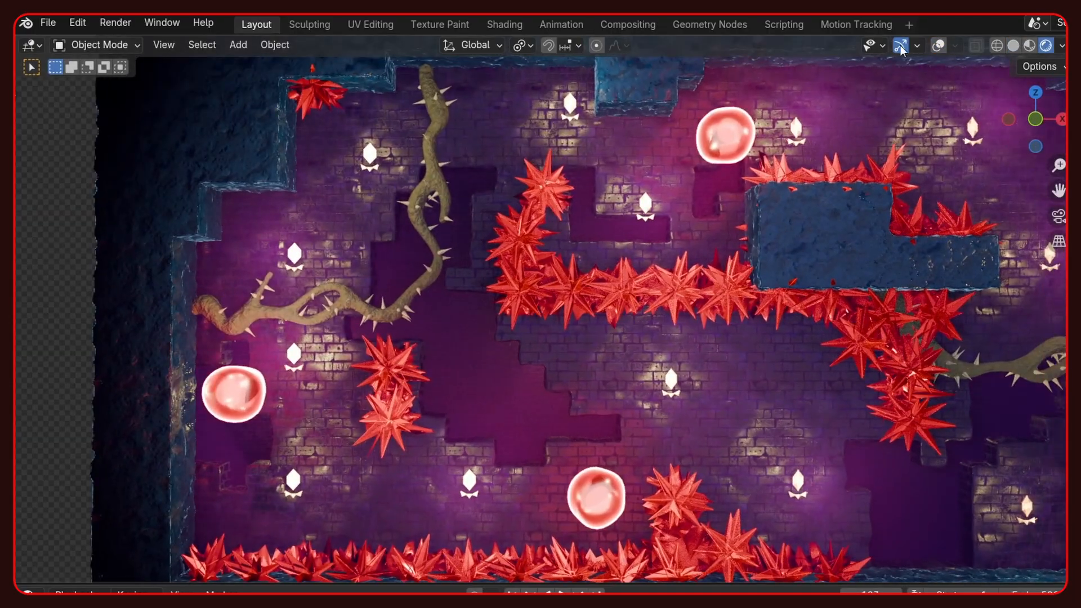
click(938, 45)
click(1015, 45)
click(1045, 46)
scroll(964, 90, down, 5)
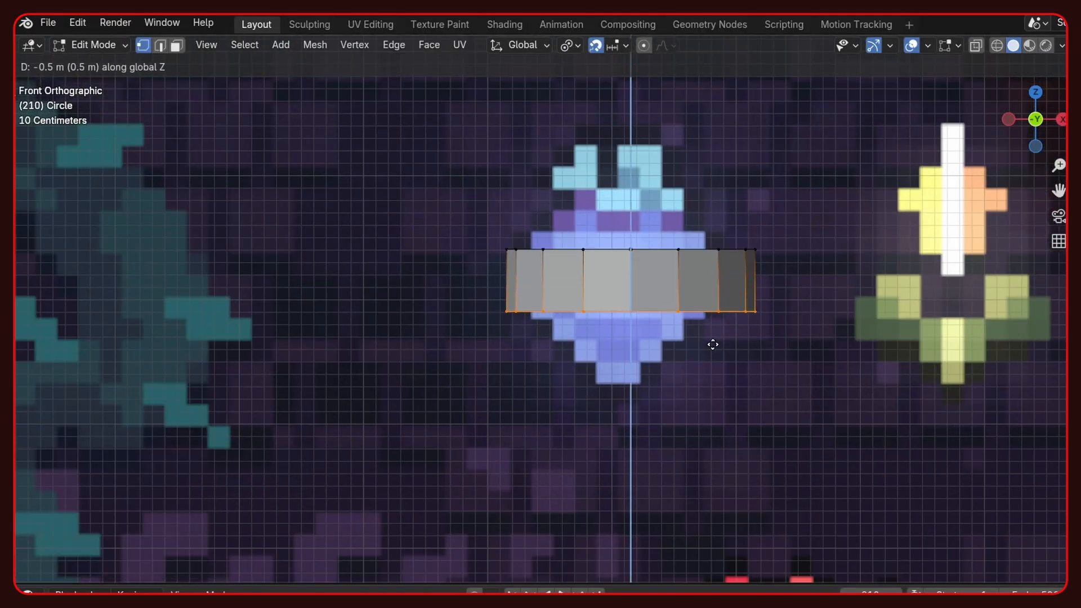
- Extrude the circle 0.5 m downward along Z and scale the new ring inward to follow the berry's outline
click(713, 345)
key(s)
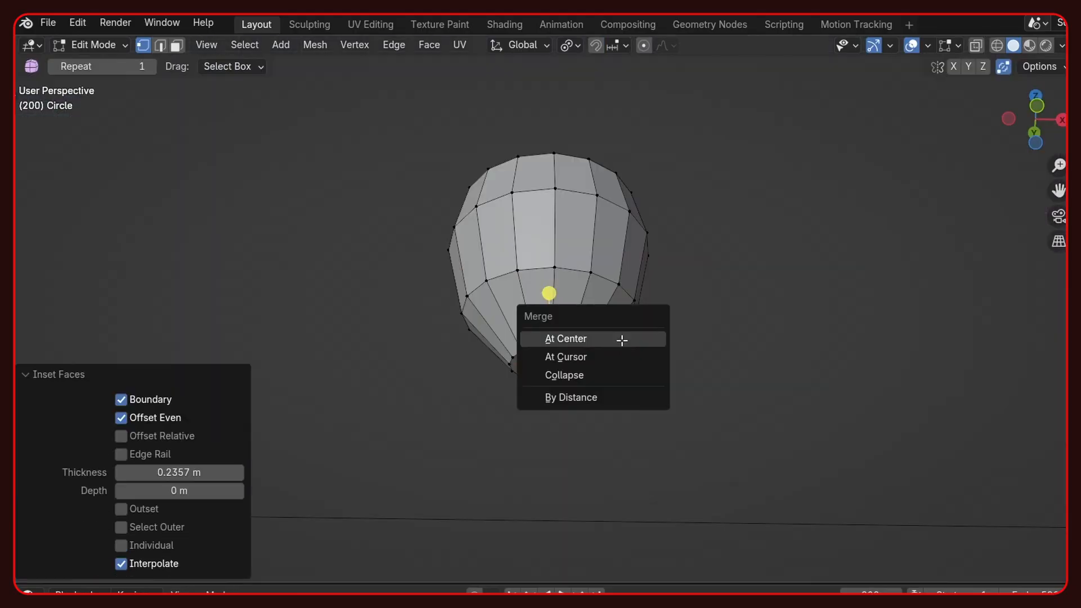
click(623, 339)
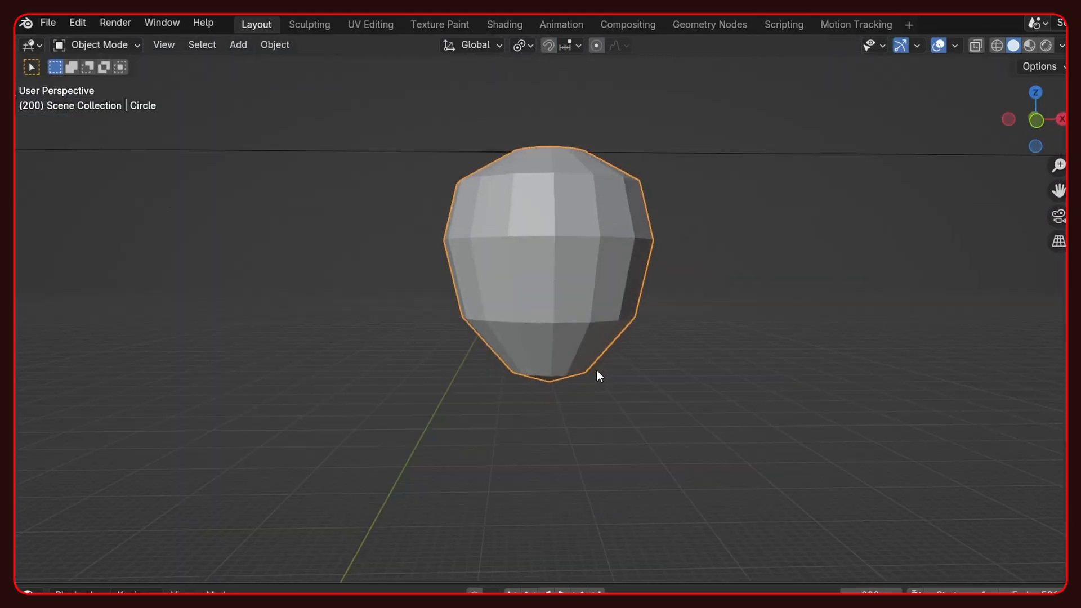
- Apply smooth shading to the berry body
right_click(597, 369)
click(516, 317)
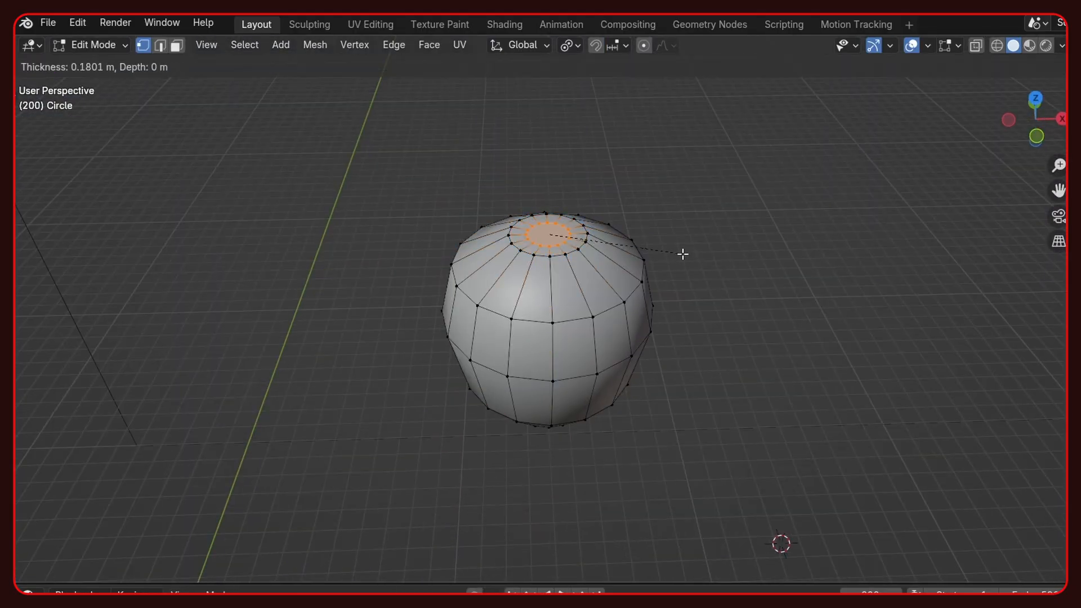
- Close the berry's top with an inset of about 0.18 m merged at its centre, and slide the lowest edge loop
click(683, 254)
key(m)
click(668, 255)
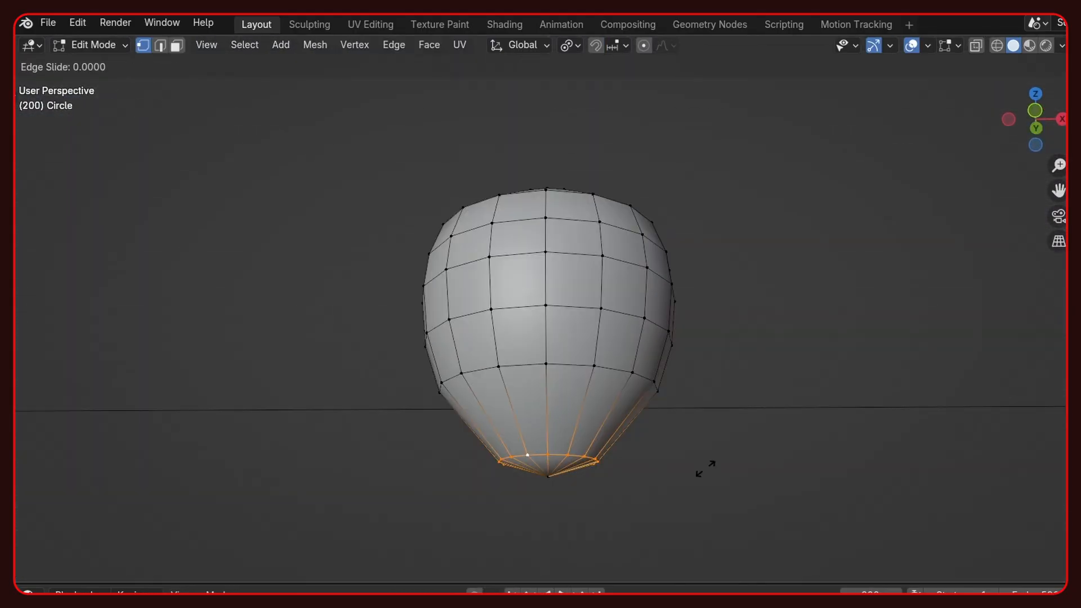
click(726, 437)
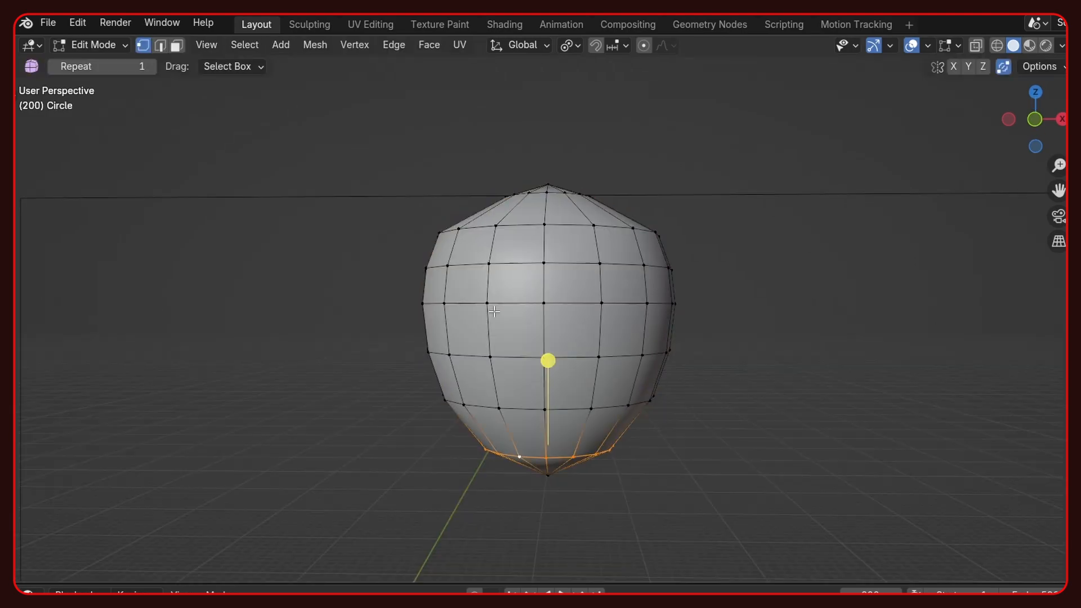
- Select the centre vertices of the four-petal patterns spread over the berry's surface
scroll(494, 311, up, 4)
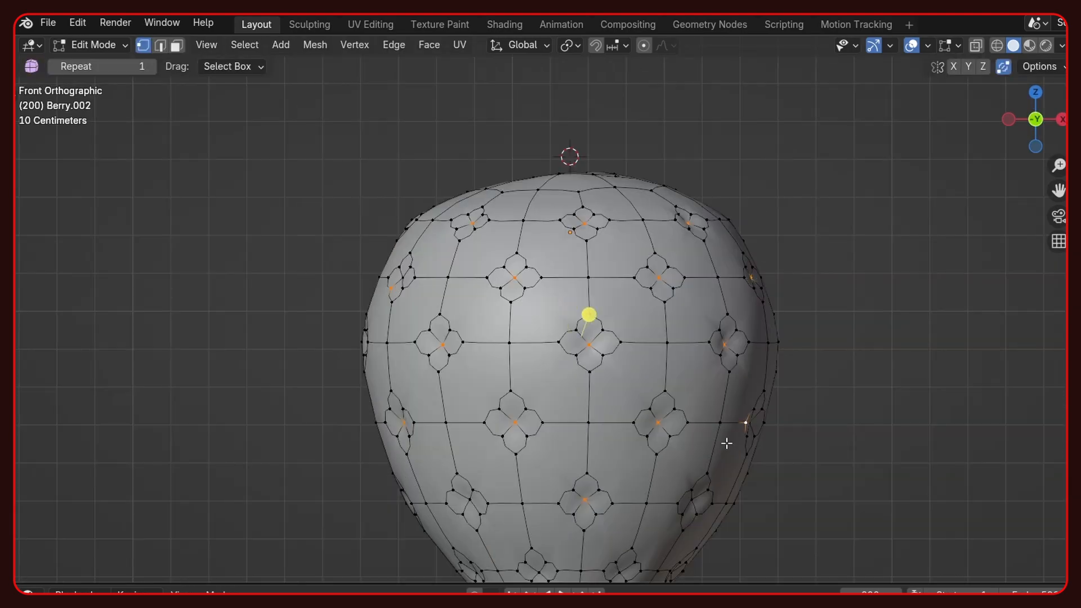
shift+middle_drag(641, 484, 658, 382)
shift+click(635, 468)
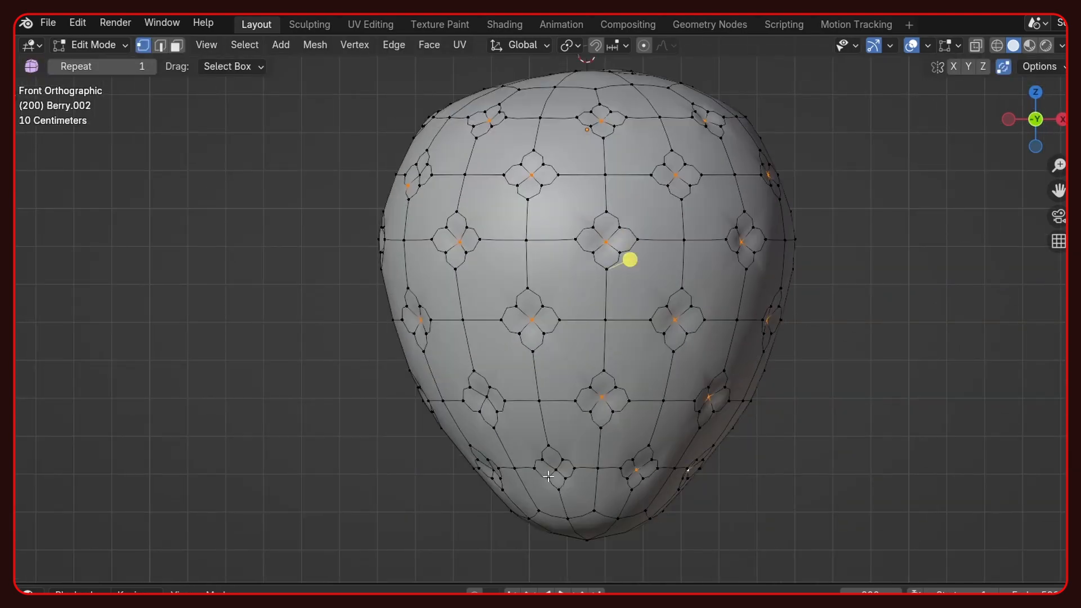
scroll(700, 434, down, 1)
key(a)
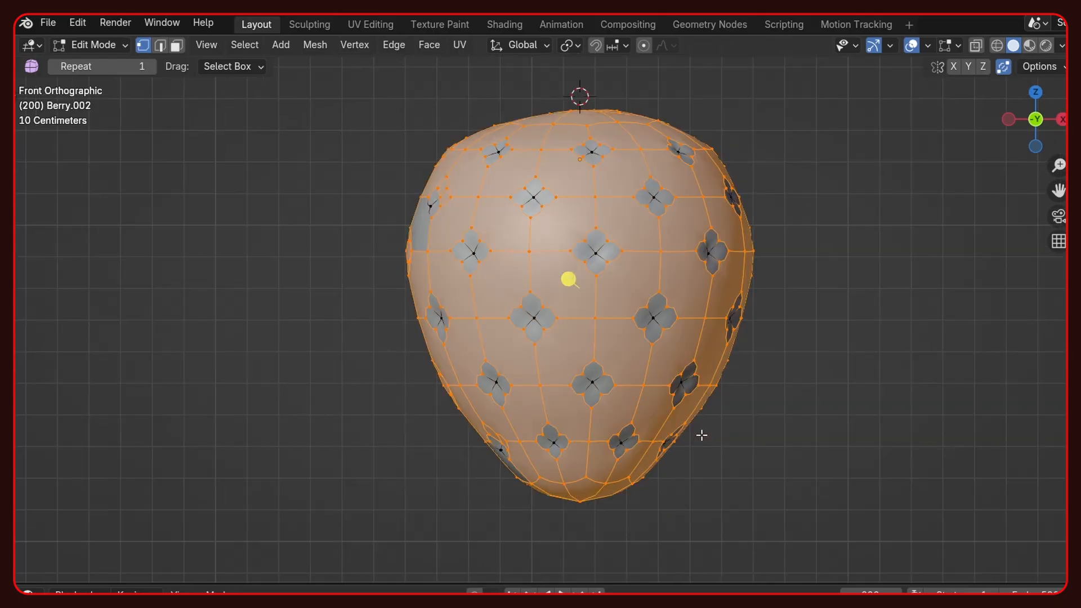
key(ctrl+z)
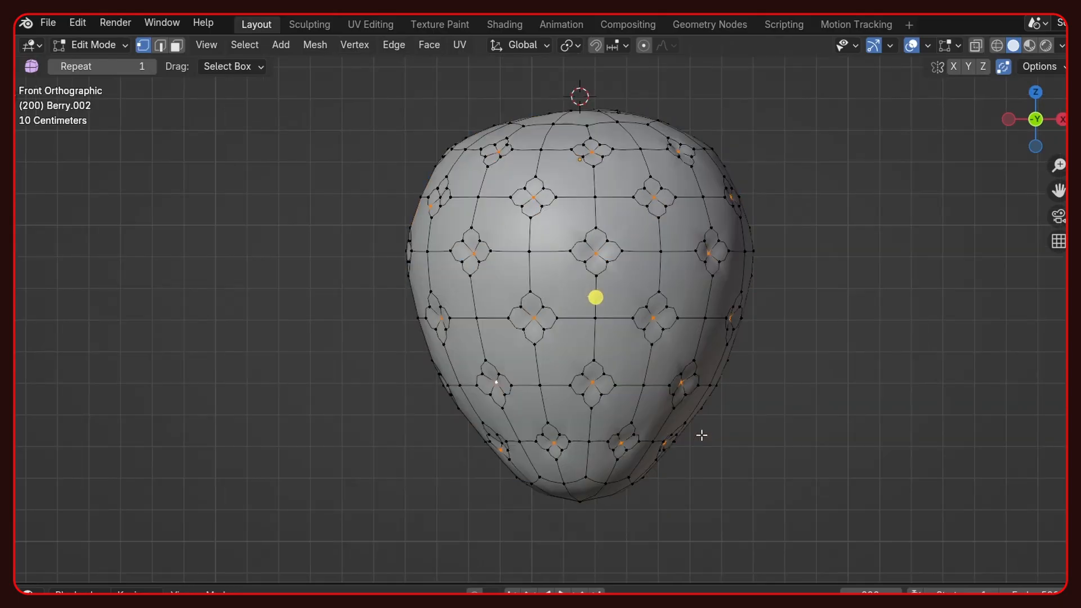
- Convert the selected centre vertices to their surrounding faces and duplicate those faces in place as seeds
key(ctrl+3)
middle_drag(615, 314, 606, 298)
key(shift+d)
right_click(727, 477)
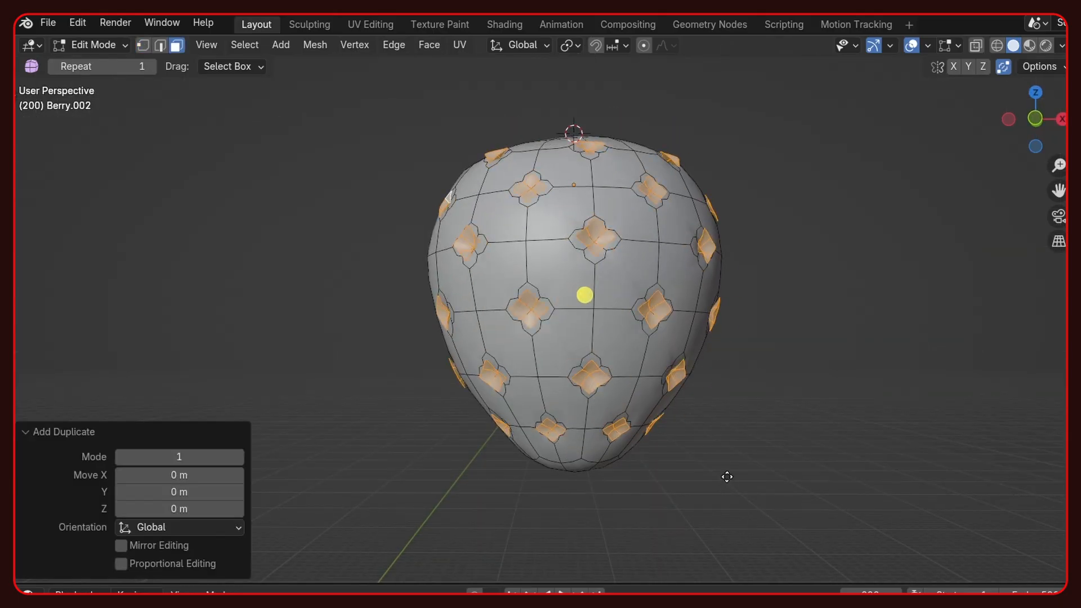
- Grow the selection to cover the whole seeds and scale each seed down in place on the berry
key(ctrl+z)
key(ctrl+KP_Add)
click(570, 45)
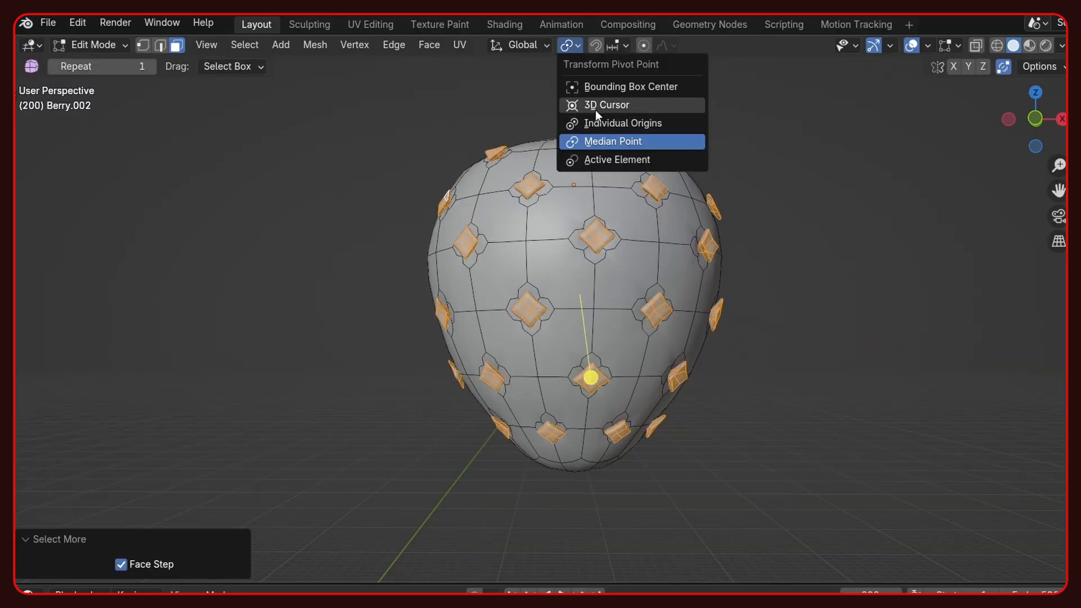
click(705, 338)
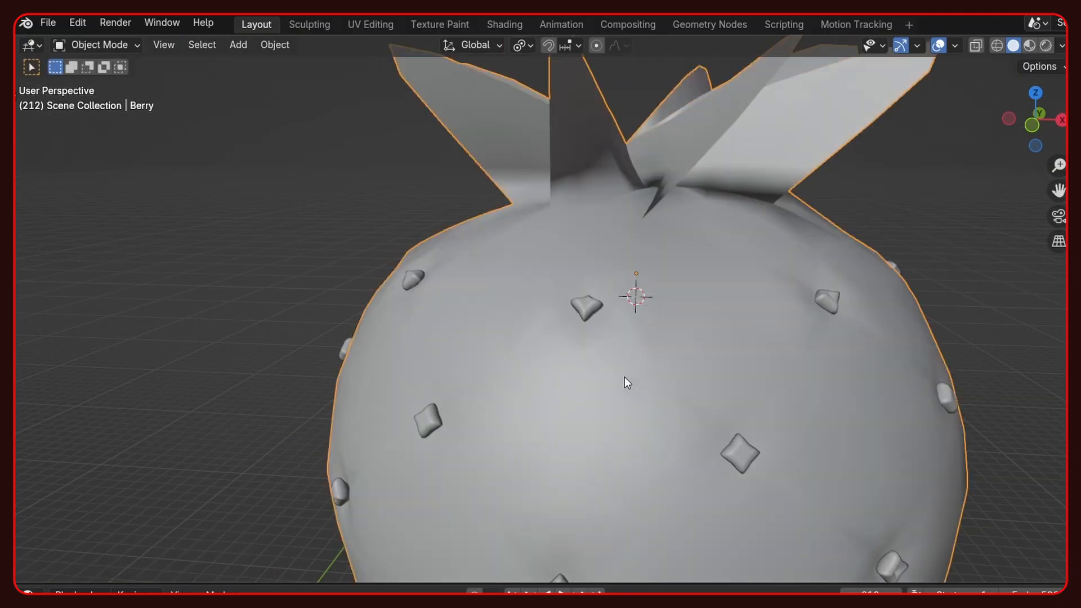
- Inspect the finished berry in material preview, then against the level background through the camera in rendered shading without overlays
scroll(624, 377, down, 6)
middle_drag(539, 373, 319, 355)
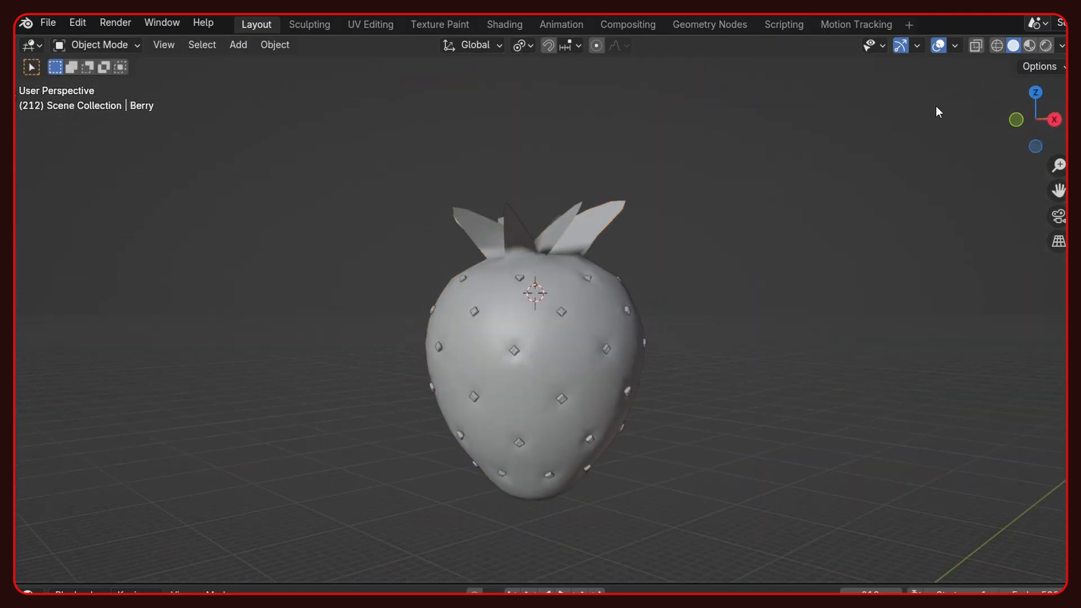
click(1028, 49)
mouse_move(725, 207)
middle_down()
mouse_move(607, 292)
mouse_move(507, 299)
middle_up()
scroll(589, 300, down, 5)
scroll(589, 299, down, 6)
shift+middle_drag(589, 300, 579, 209)
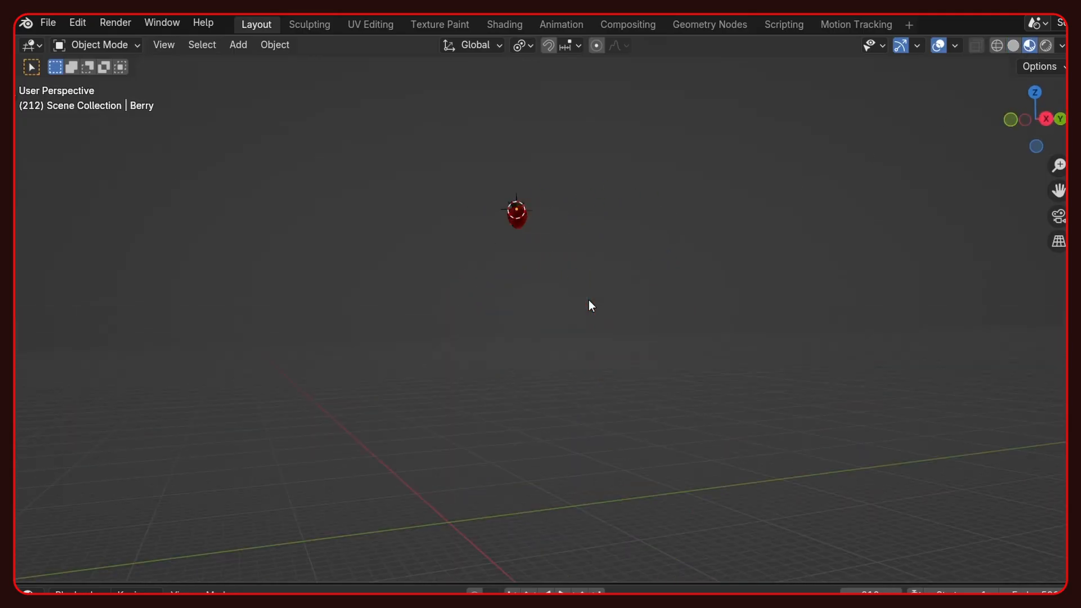
key(KP_0)
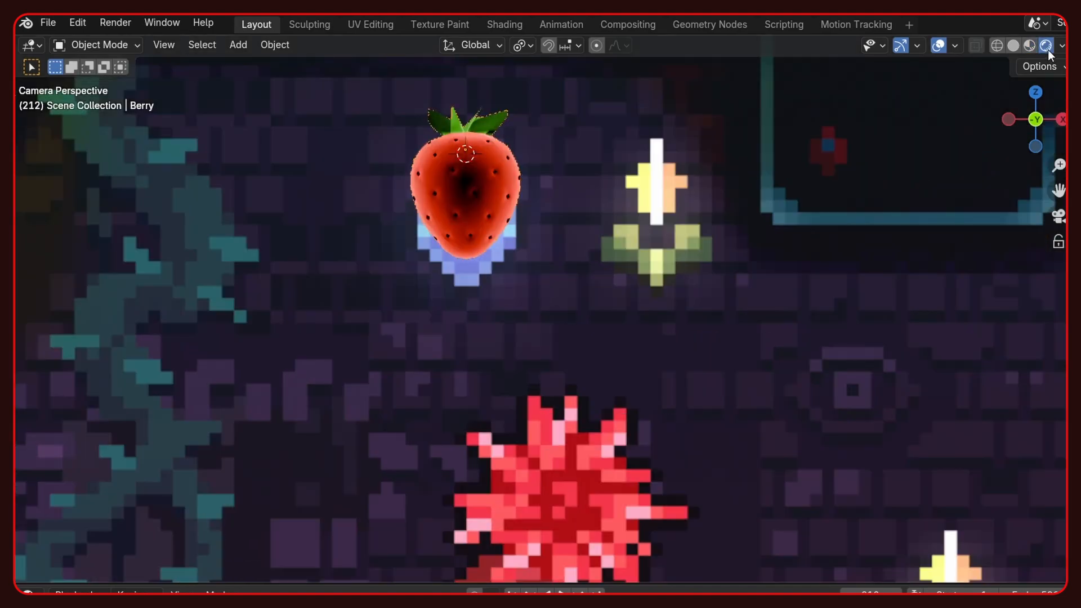
click(937, 47)
scroll(426, 214, down, 3)
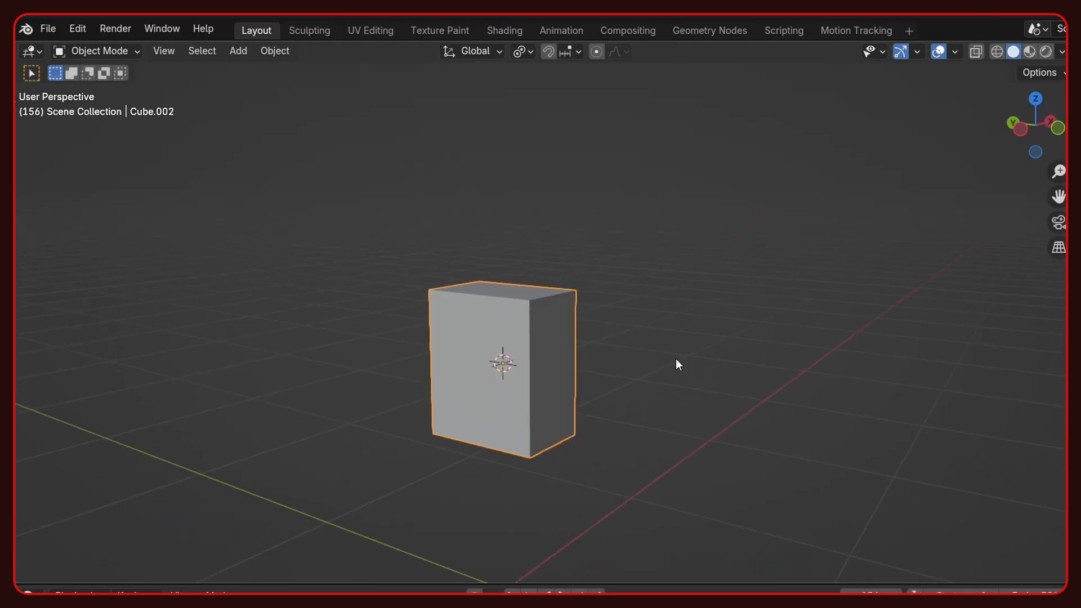
- Delete the selected faces on one half of the cube that starts the character's body
key(Tab)
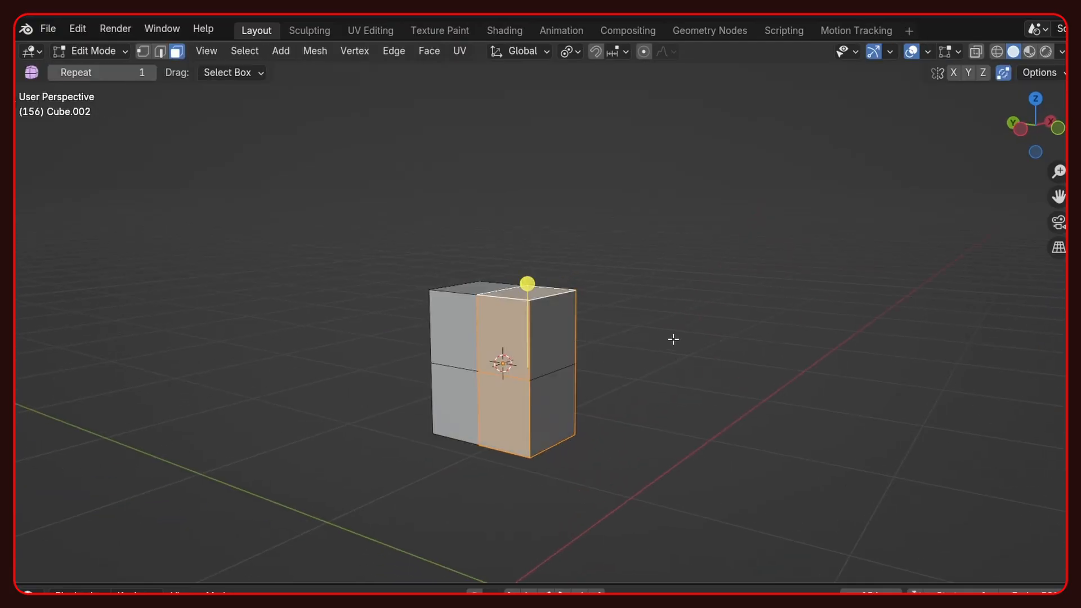
key(x)
click(596, 263)
key(Tab)
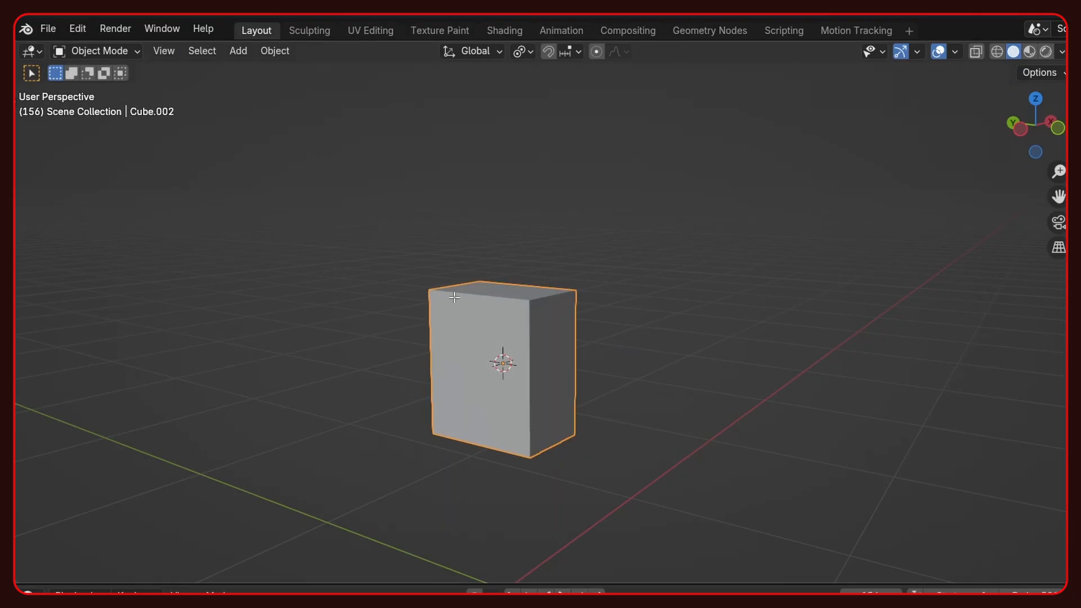
- Add a Subdivision Surface modifier to the body cube
middle_drag(531, 321, 656, 322)
click(1066, 357)
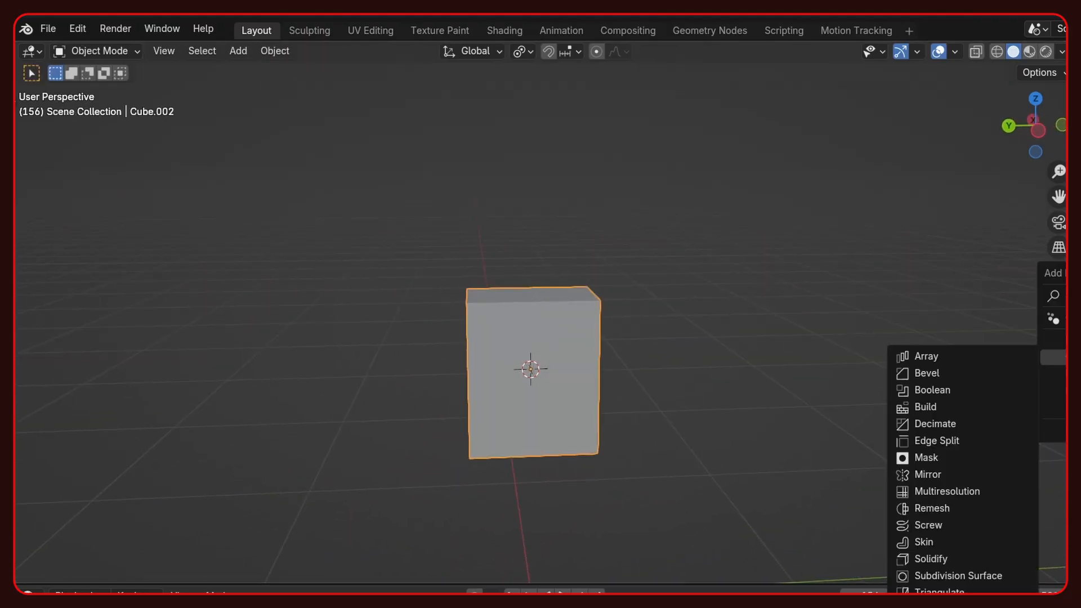
click(936, 575)
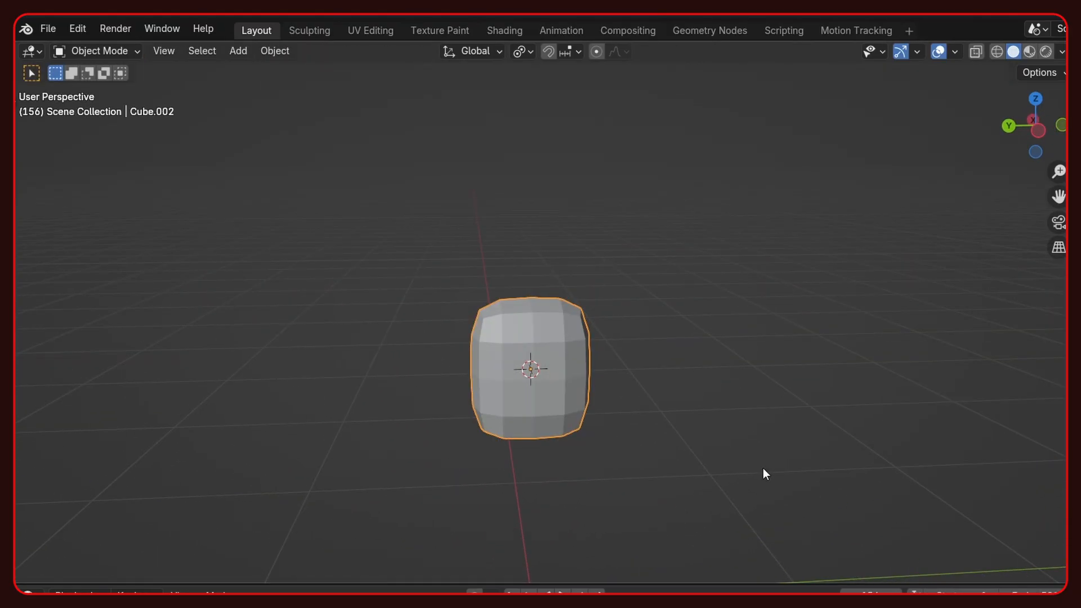
- Cut a centred horizontal edge loop into the body block
key(Tab)
middle_drag(527, 369, 535, 376)
click(505, 410)
right_click(503, 379)
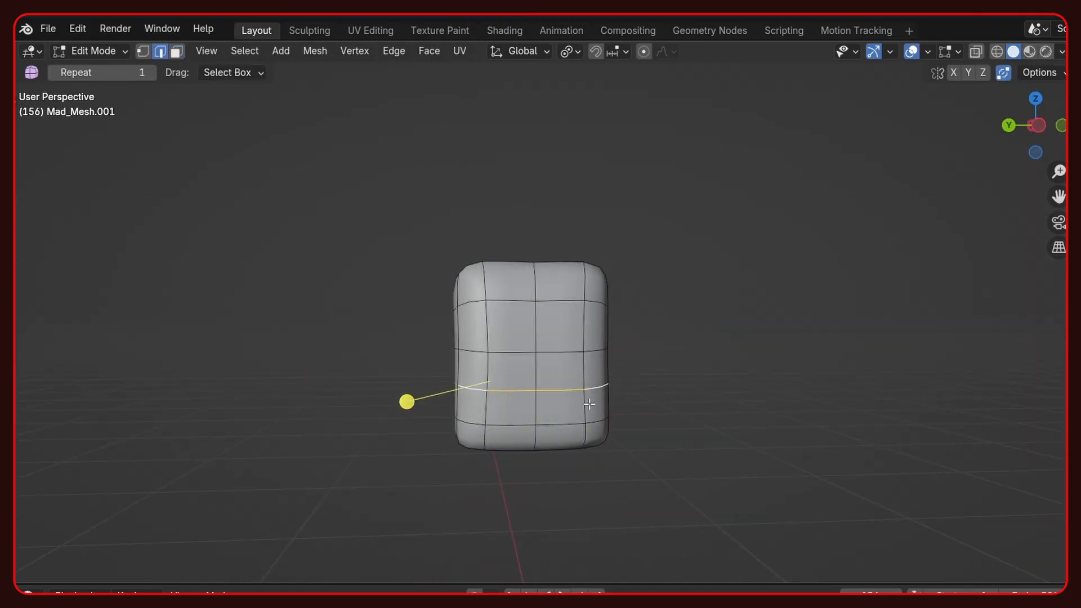
- Scale the body's lower edge loop to 0.865 and narrow it further along Y to shape the waist
key(s)
click(670, 381)
key(s)
key(x)
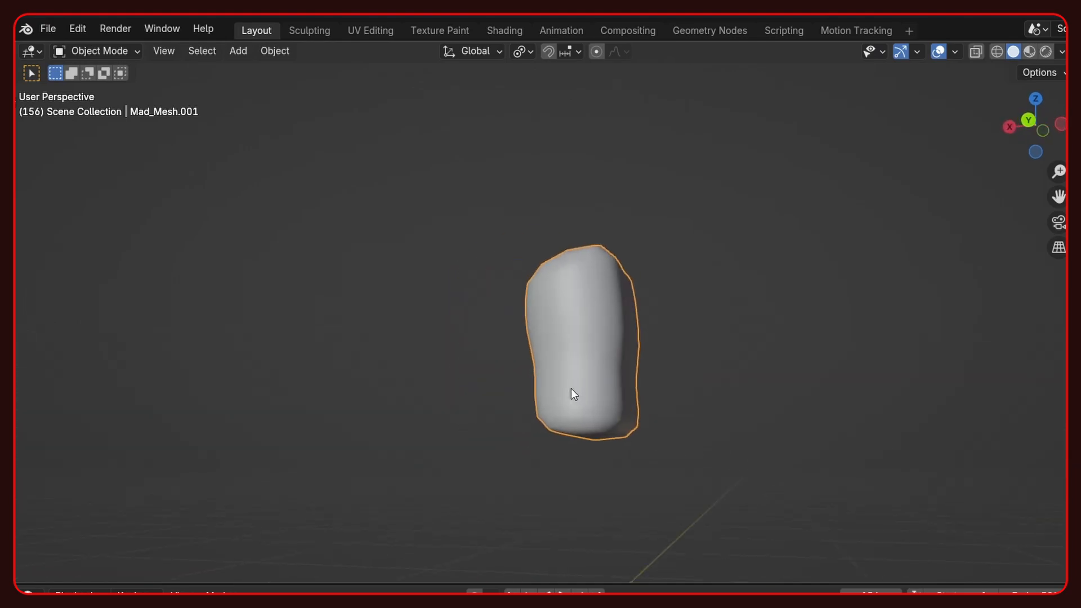
key(Tab)
middle_drag(574, 394, 406, 402)
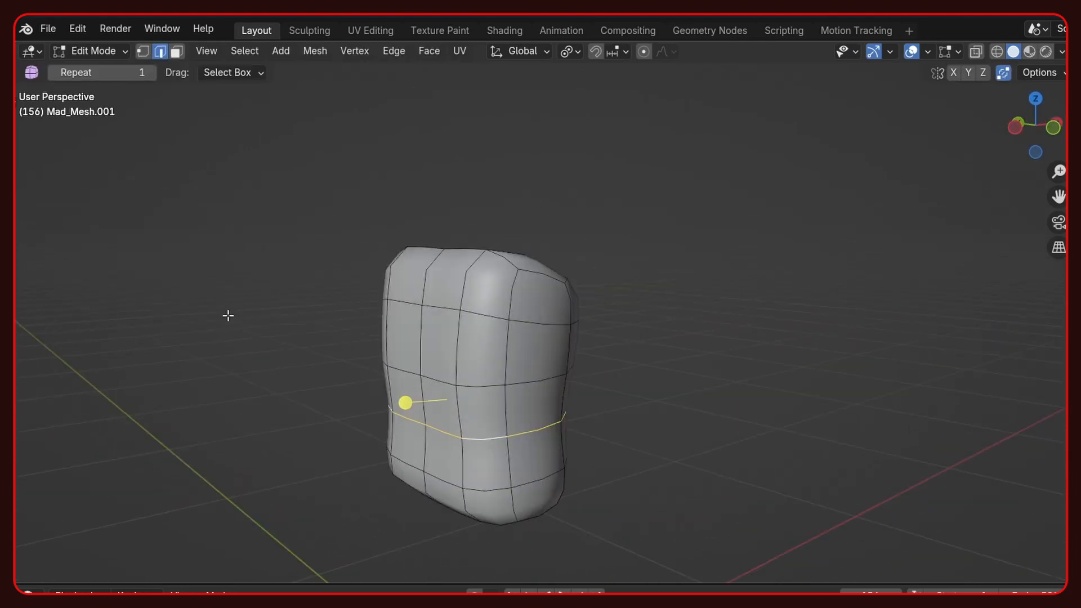
- Extrude the two groups of bottom faces downward along Z in stages to form the legs
middle_drag(228, 315, 801, 322)
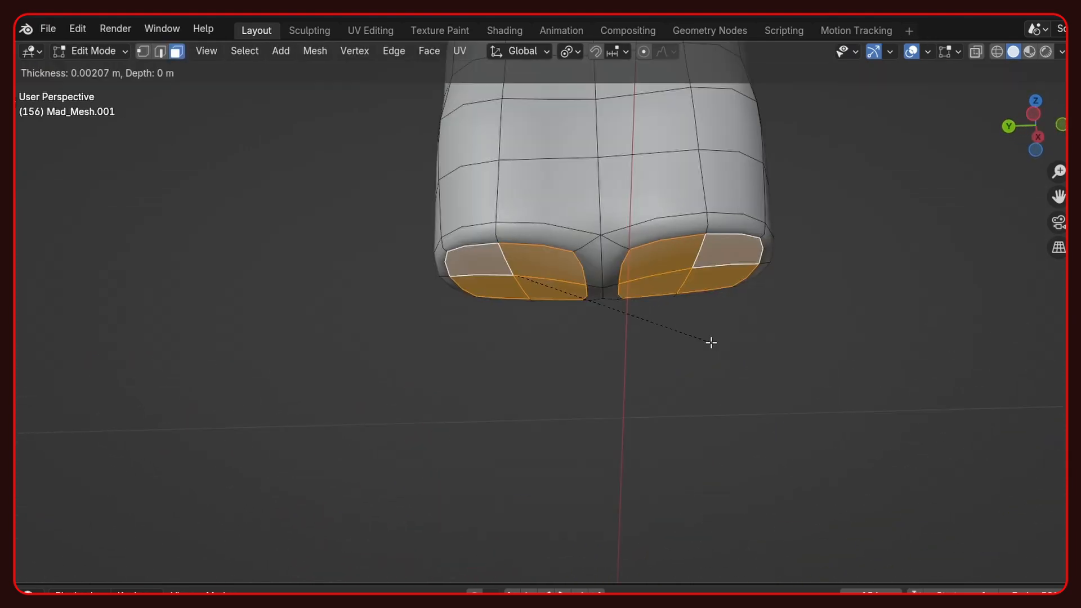
click(712, 339)
key(e)
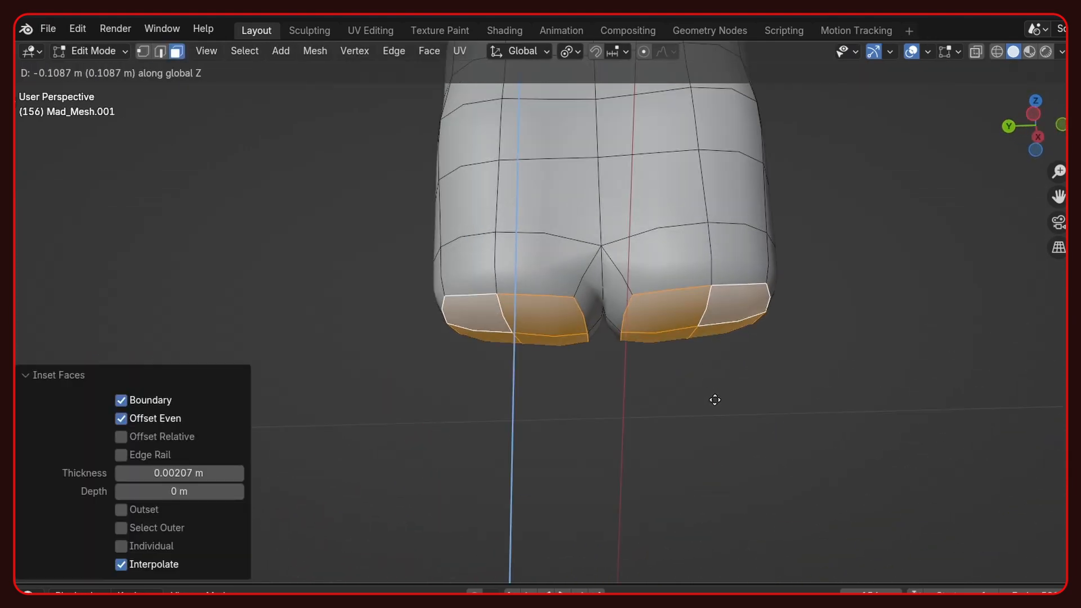
click(715, 396)
key(e)
key(z)
key(z)
click(722, 501)
- Scale the end faces of both legs to taper them
middle_drag(660, 415, 664, 436)
scroll(664, 427, up, 2)
key(s)
click(697, 420)
- Dissolve the extra edges at knee height on the back of the legs
key(2)
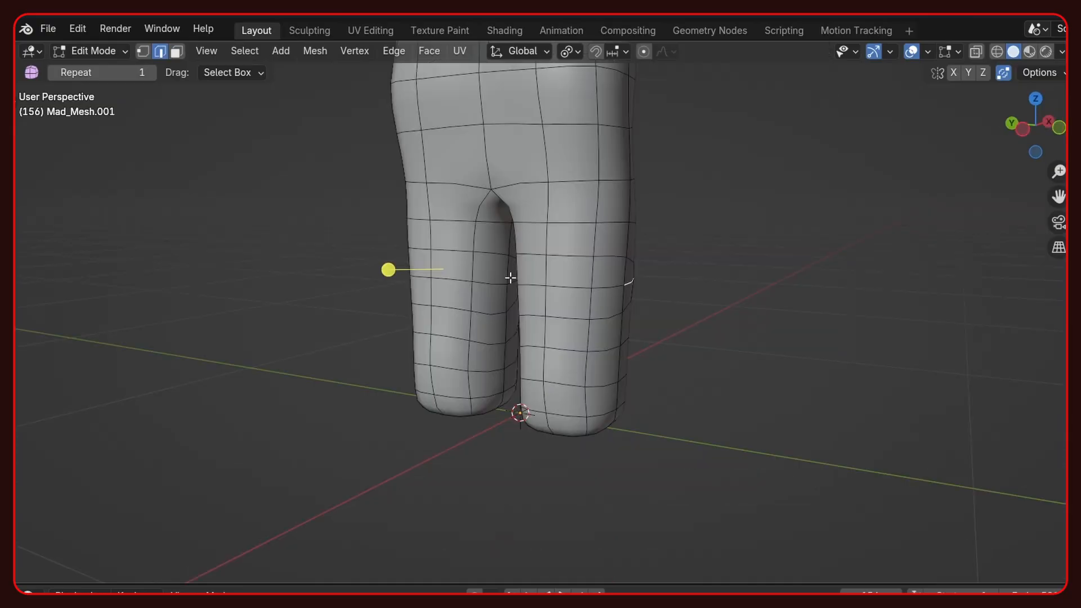
click(507, 278)
key(x)
click(478, 289)
scroll(478, 289, up, 2)
middle_drag(478, 289, 593, 297)
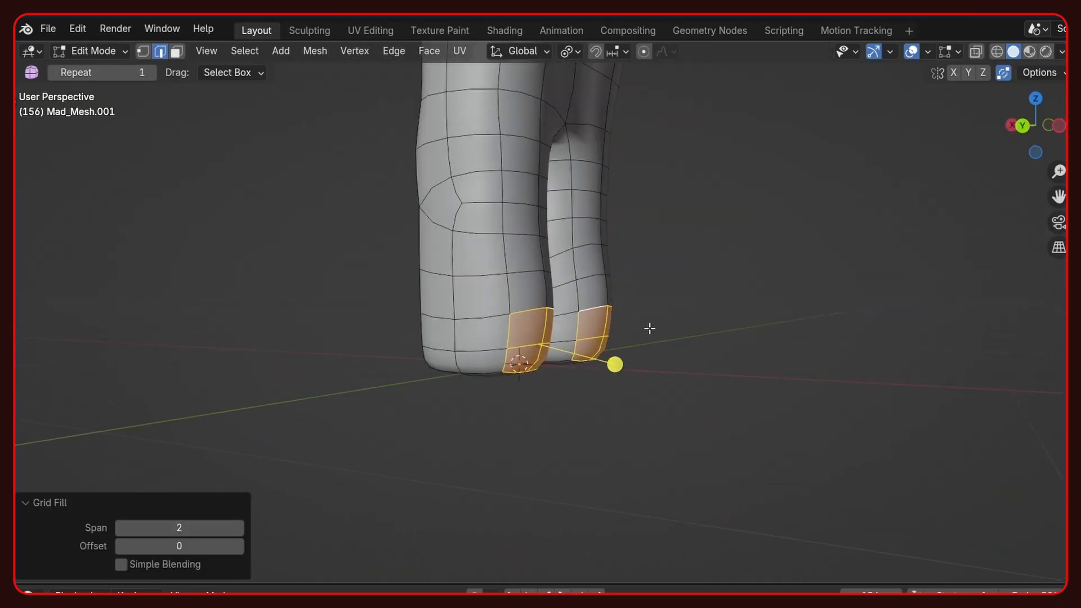
- Extrude the arm's end faces outward along Y to lengthen the hand, and check the arm's shape
key(e)
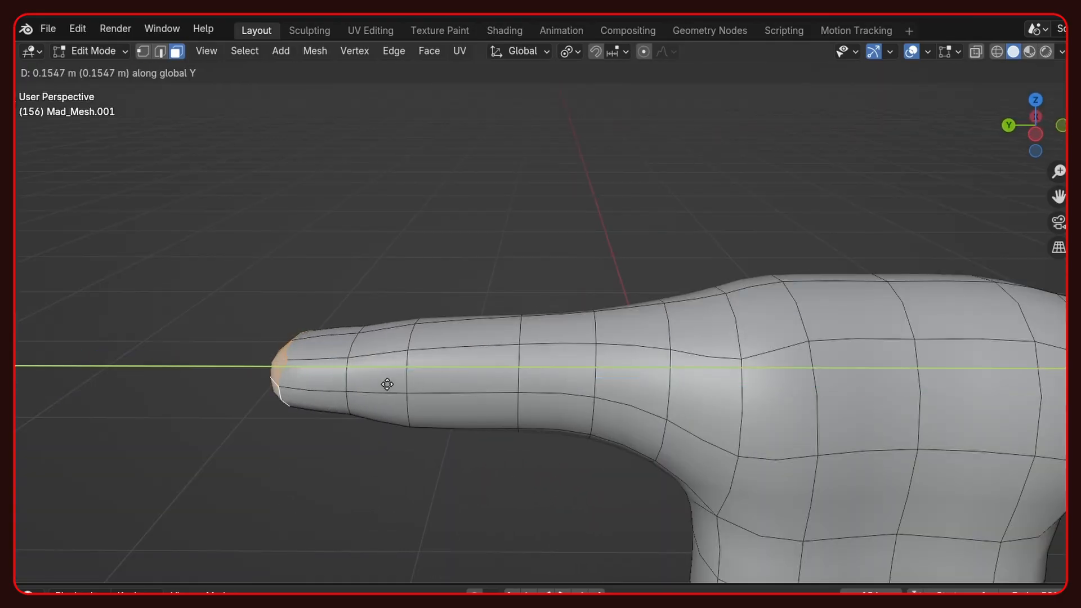
click(331, 338)
key(Tab)
middle_drag(386, 358, 466, 343)
key(Tab)
key(Tab)
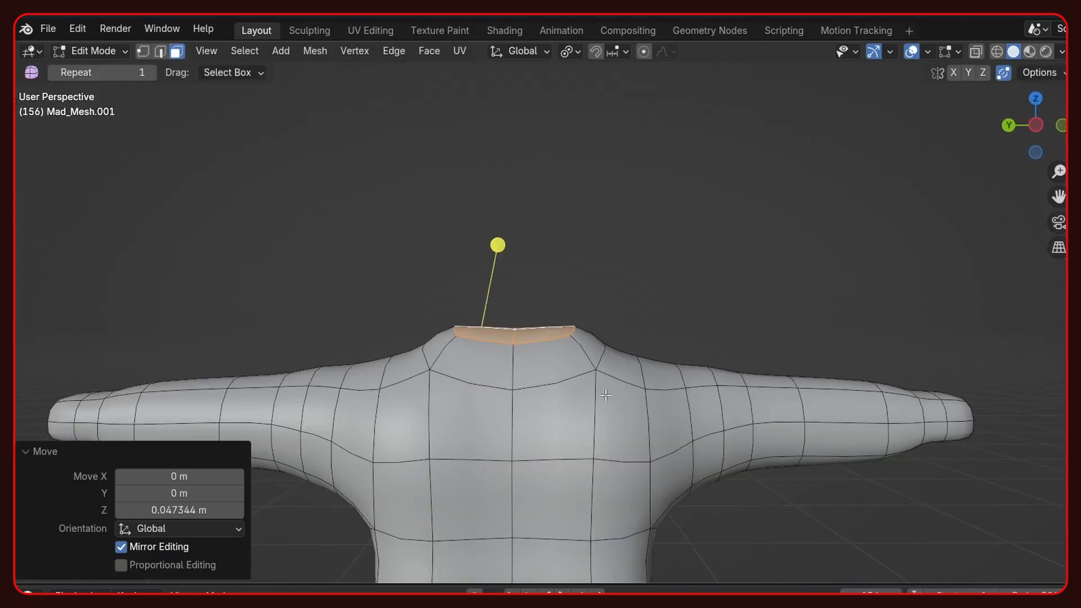
scroll(605, 396, down, 2)
- Adjust the position of the neck's top faces and scale them by 1.243
key(g)
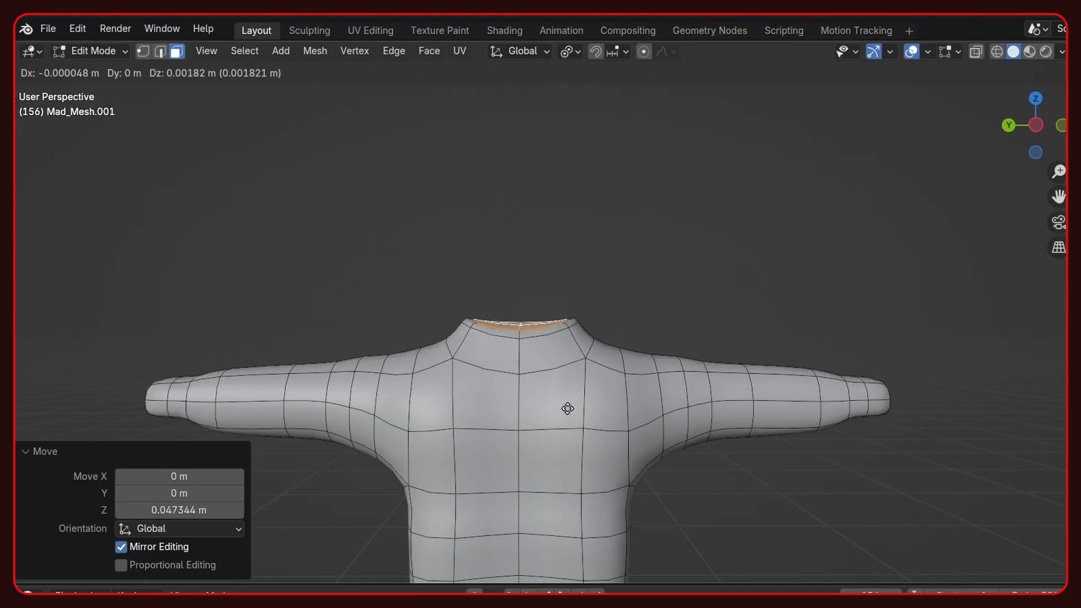
click(578, 375)
key(s)
click(710, 367)
middle_drag(709, 367, 698, 397)
- Extrude the neck's top faces upward about 0.42 m to make the base of the head
key(e)
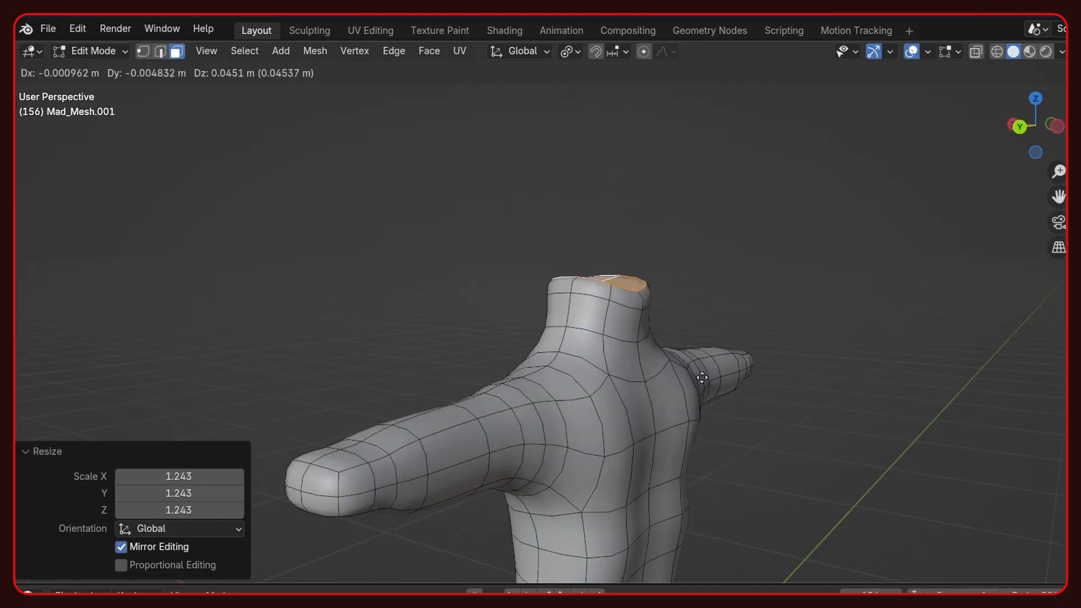
click(689, 283)
middle_drag(692, 342, 752, 343)
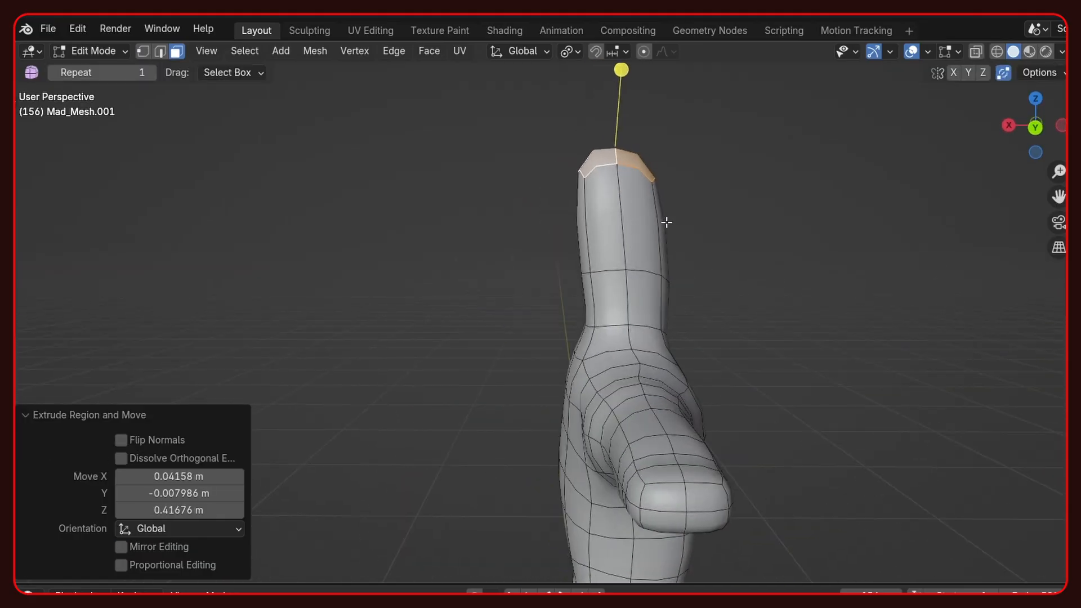
- Add loop cuts across the extruded head section
key(ctrl+r)
double_click(644, 221)
middle_drag(647, 225, 591, 228)
key(ctrl+r)
click(608, 259)
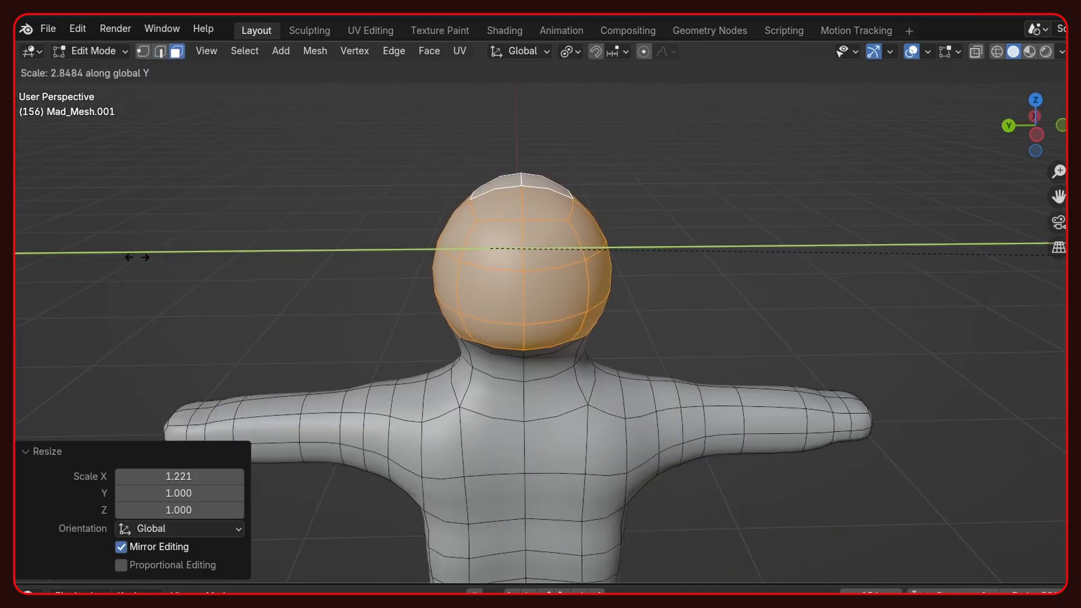
- Scale the head faces by 3.027 along Y and 1.256 along Z, and round out their volume
click(505, 222)
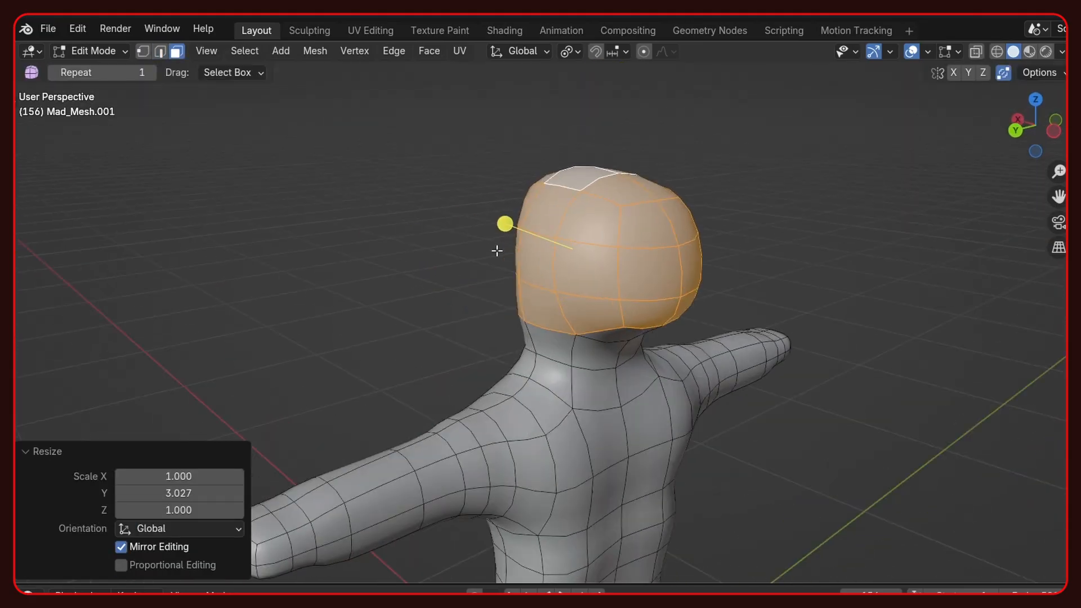
middle_drag(504, 222, 841, 252)
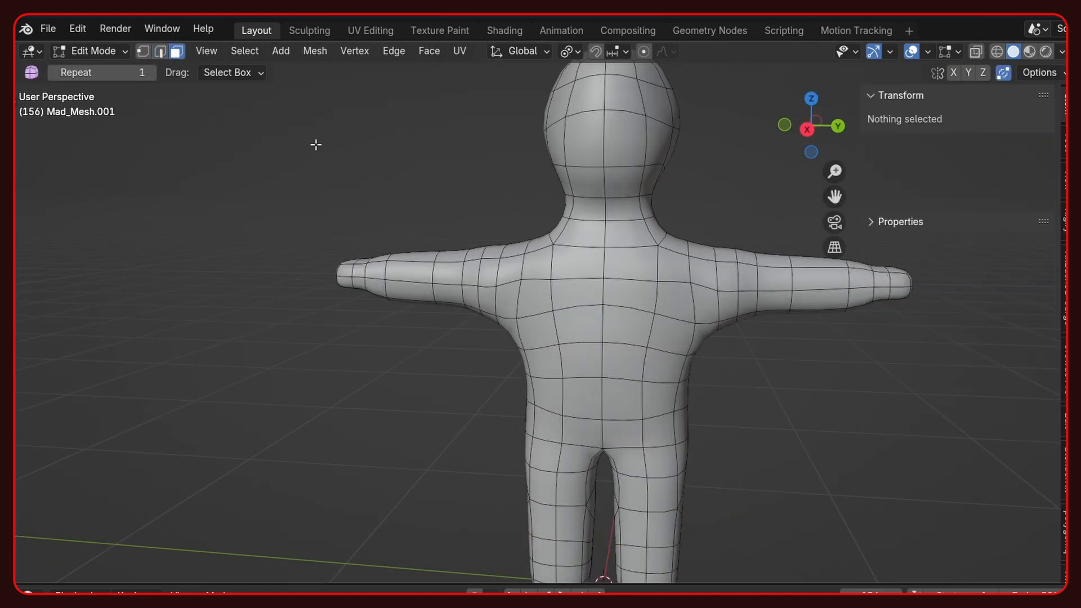
click(537, 263)
- Select the faces on the character's back and extrude them outward along their normals in two stages to form a backpack
ctrl+click(666, 262)
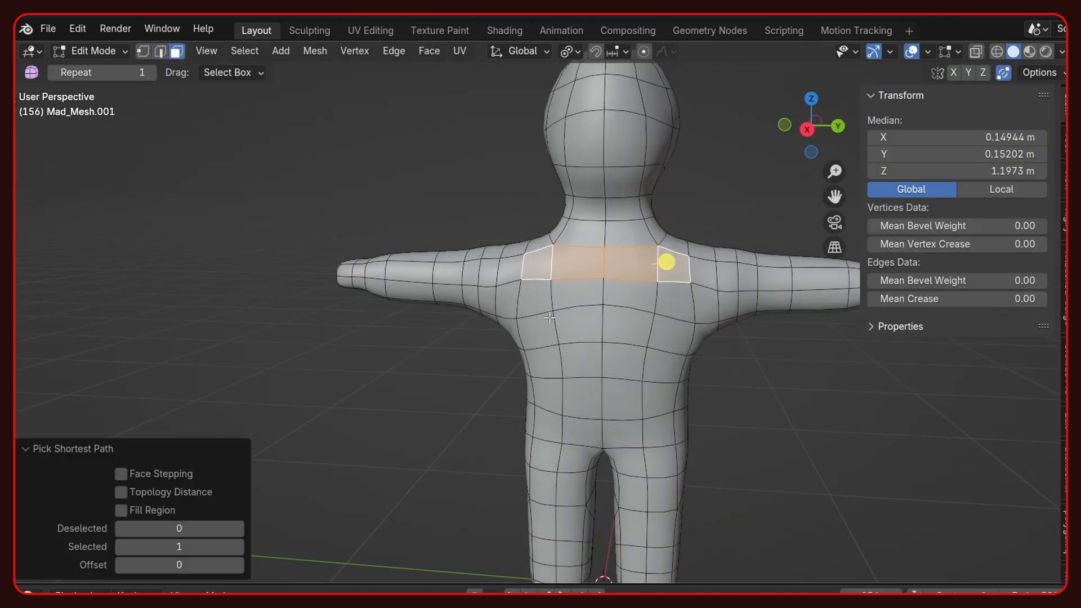
middle_drag(582, 297, 461, 311)
key(e)
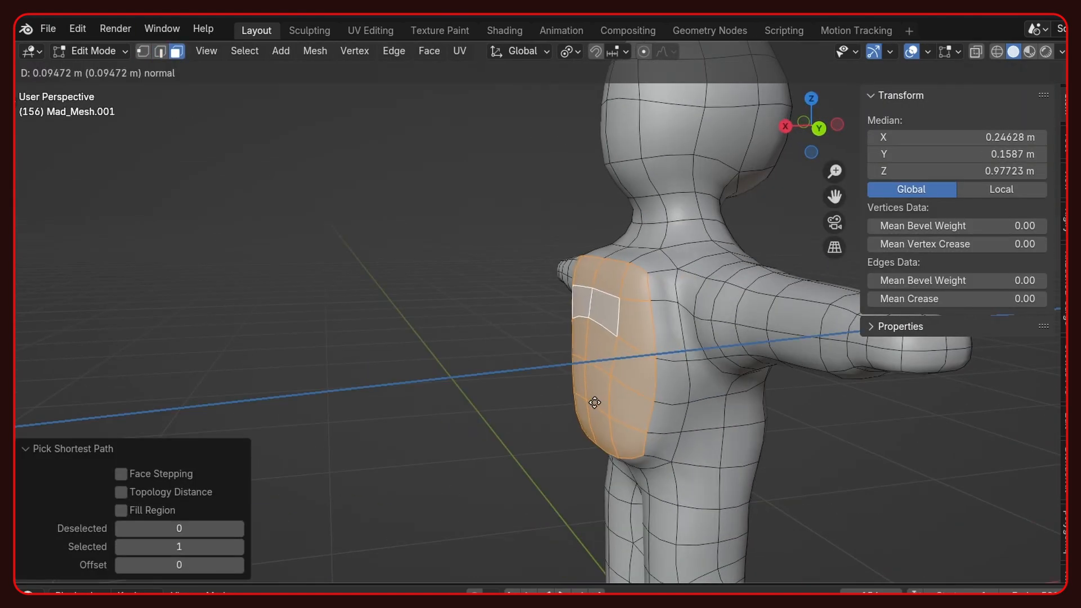
click(579, 402)
key(e)
click(542, 406)
middle_drag(542, 406, 470, 405)
- Scale the face bands around both shoulders by 4.543 along Y and enlarge them slightly overall
key(s)
key(y)
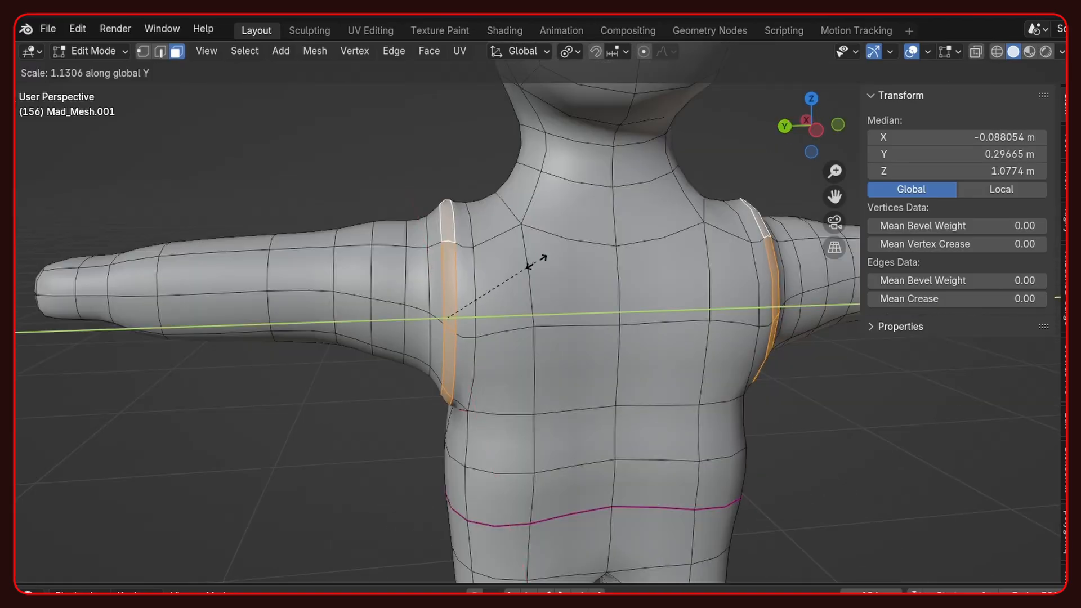
click(855, 283)
middle_drag(430, 340, 650, 350)
key(s)
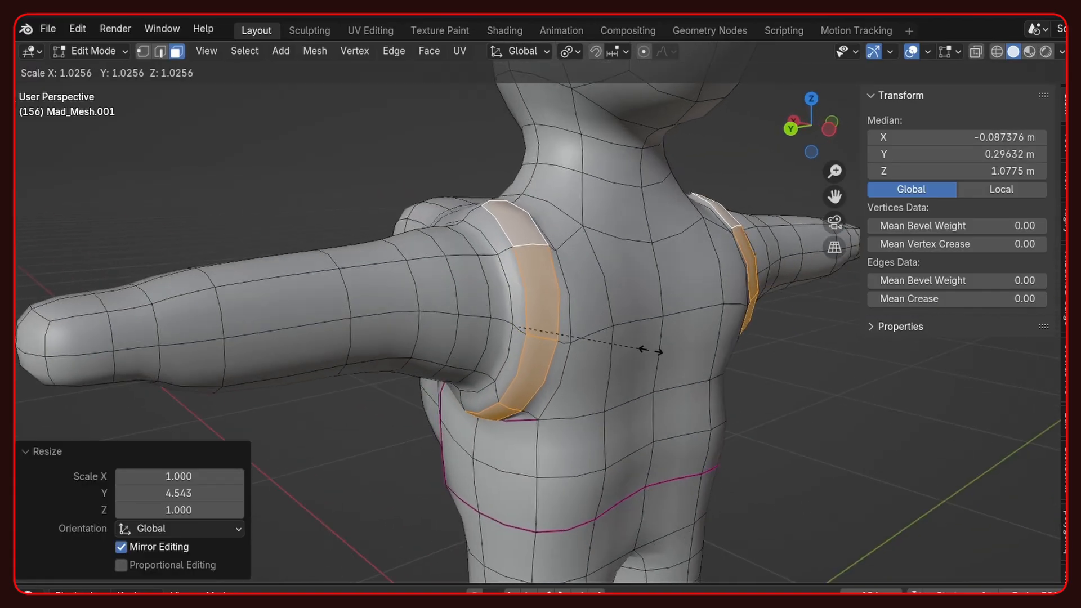
click(657, 350)
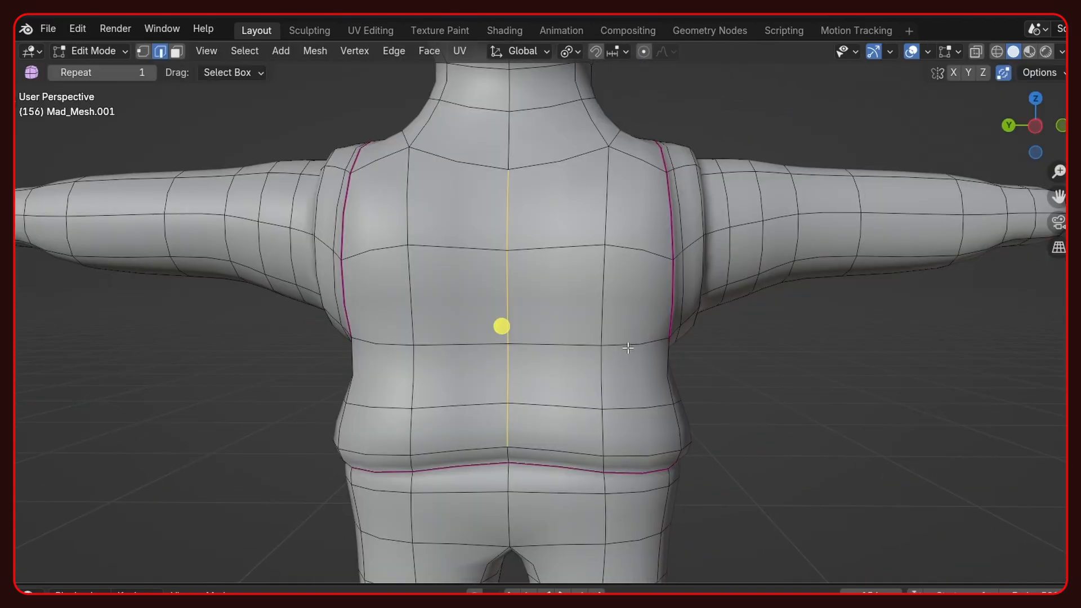
- Bevel the vertical centre edges on the torso's front into a narrow strip
key(ctrl+b)
click(645, 357)
middle_drag(501, 331, 461, 345)
key(ctrl+b)
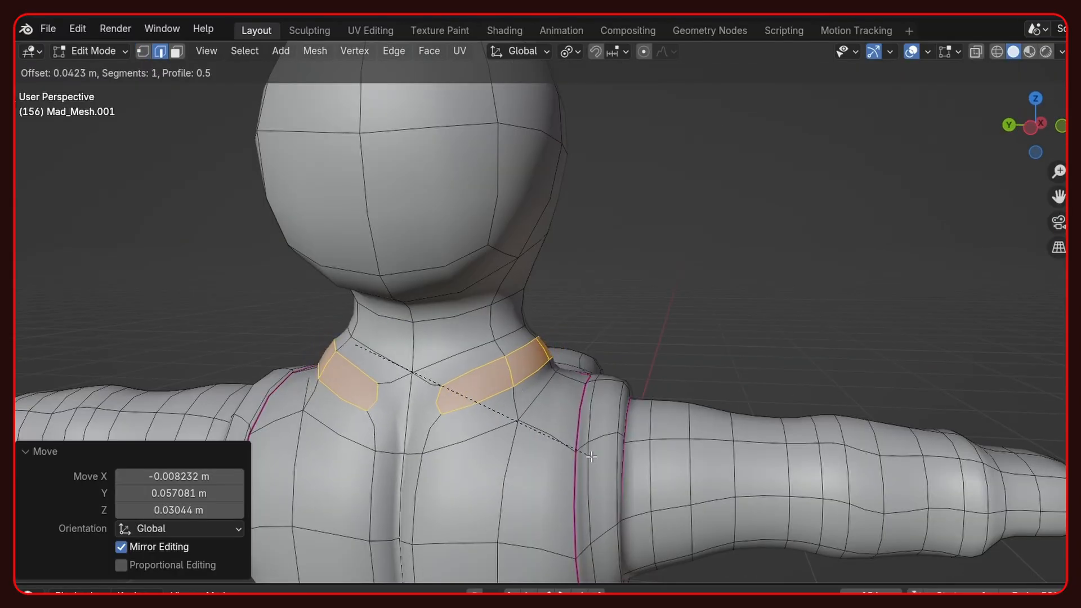
- Scale the edge loops above the boots by 1.216 to flare the trouser cuffs
click(592, 457)
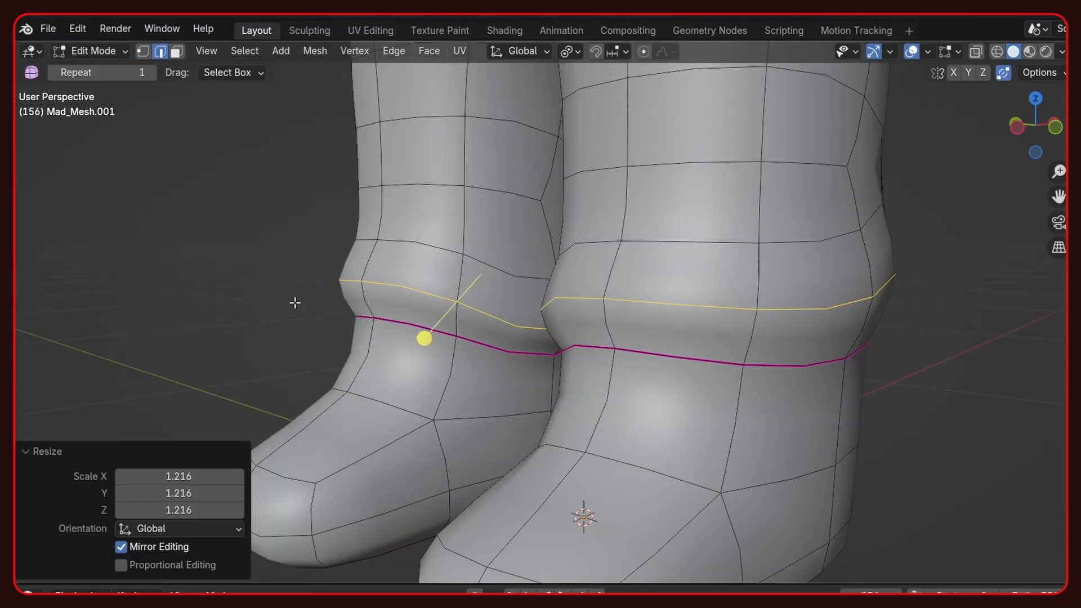
middle_drag(295, 302, 383, 299)
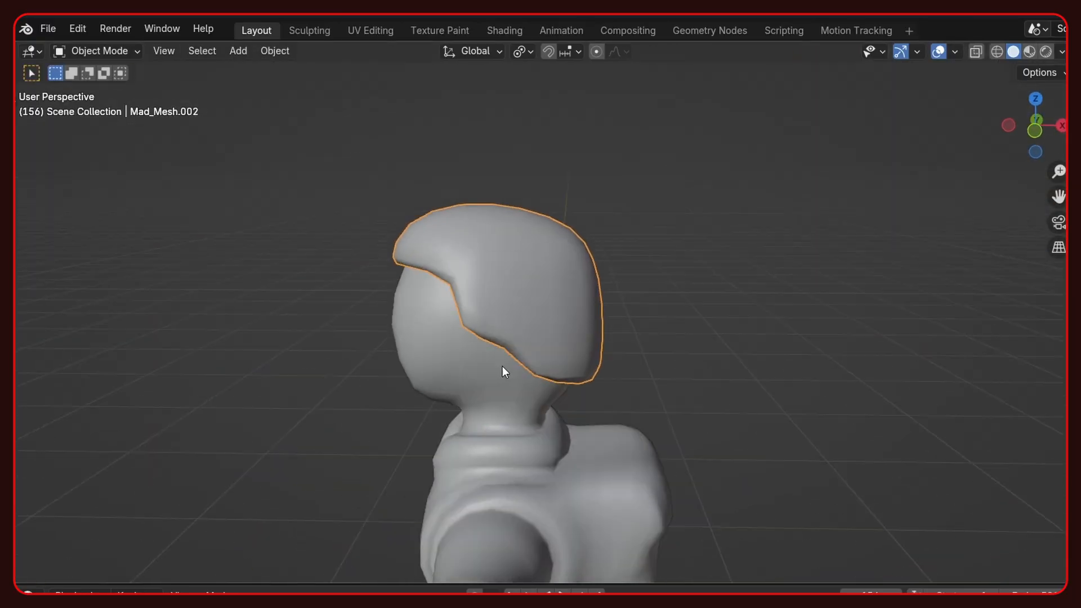
- Merge the selected hair vertices at their center and reposition the vertices along the hair's lower back edge
key(Tab)
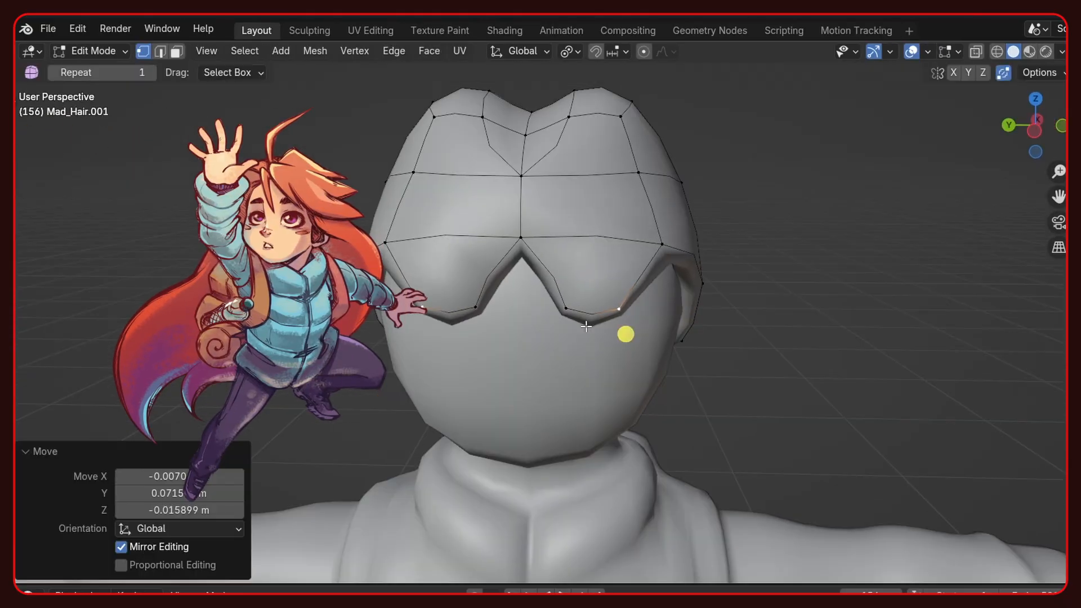
key(m)
click(555, 307)
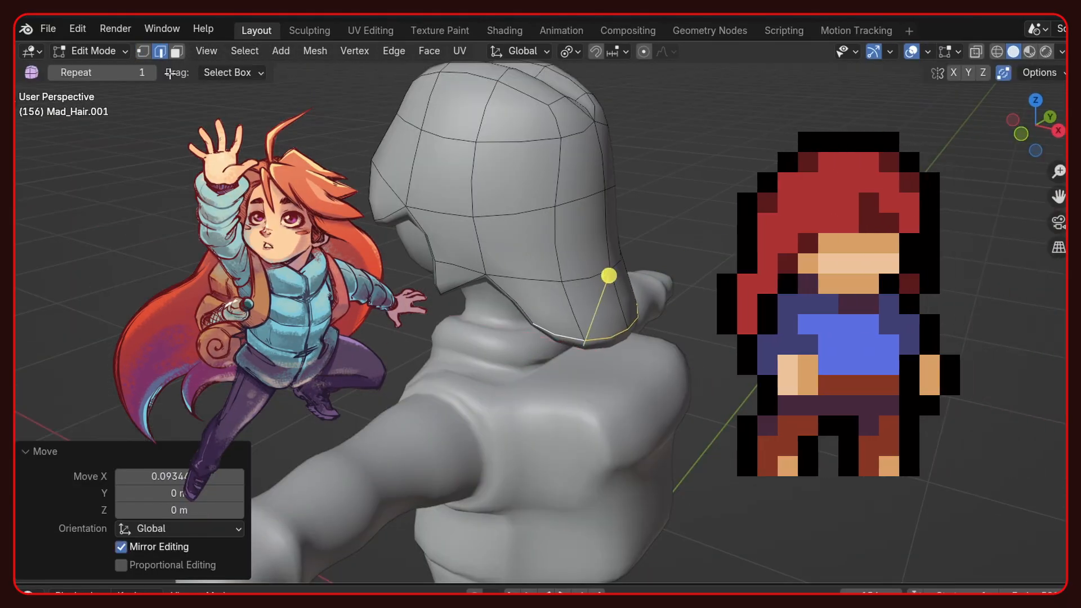
click(608, 272)
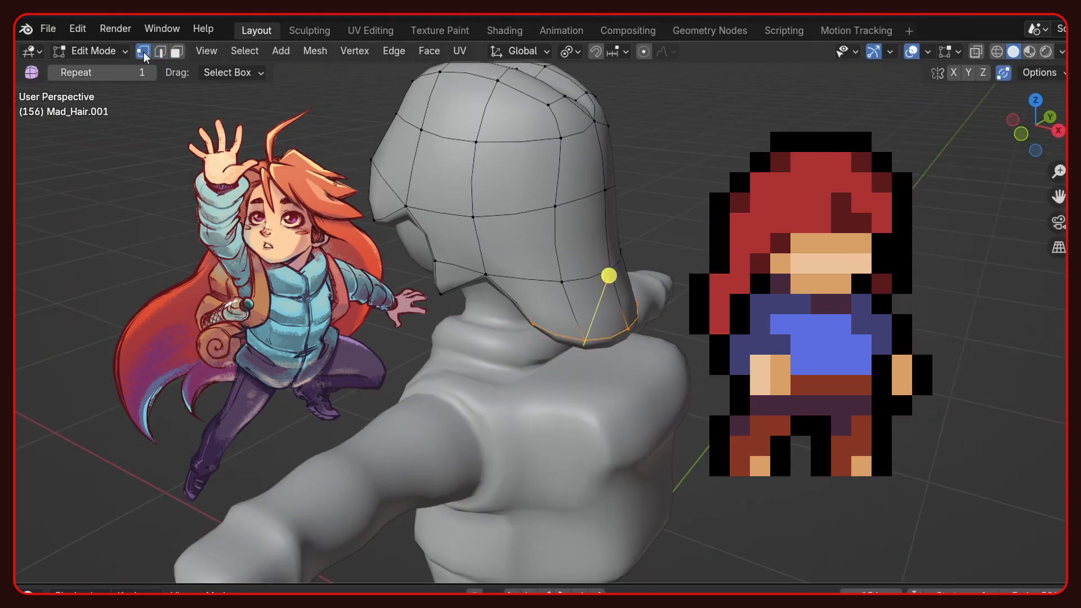
middle_drag(608, 273, 488, 345)
key(g)
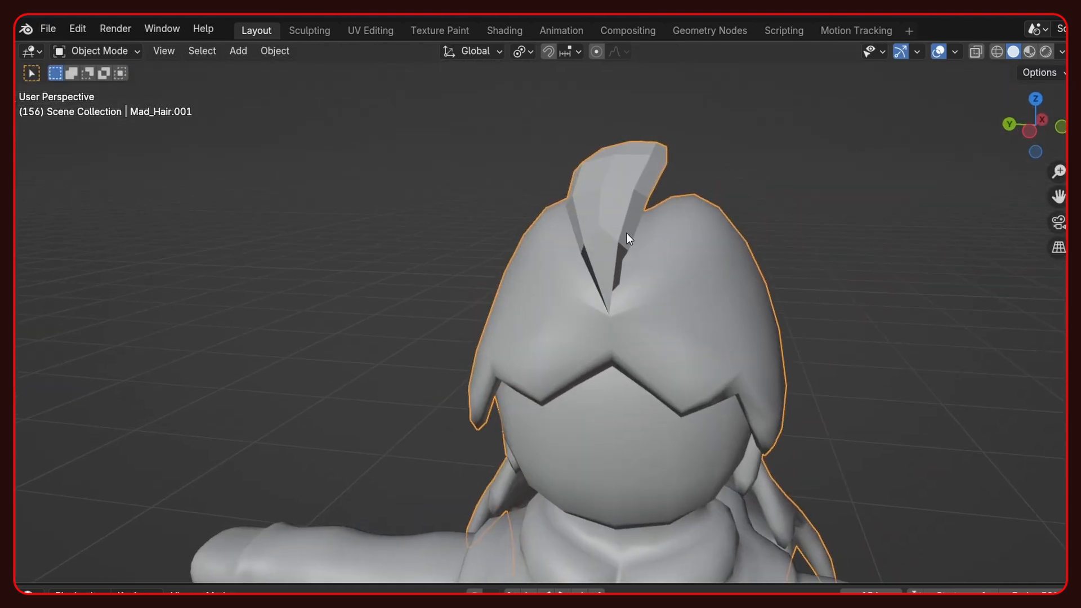
- Extend the curved hair tuft above the forehead and check the whole coloured character from several sides
key(Tab)
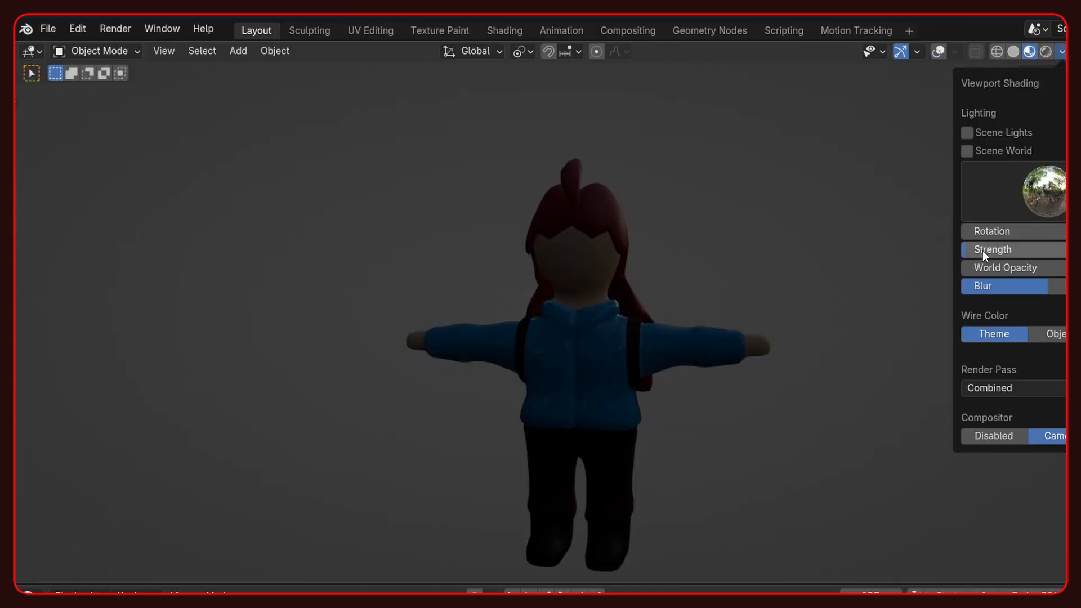
drag(982, 251, 1008, 251)
middle_drag(619, 290, 65, 276)
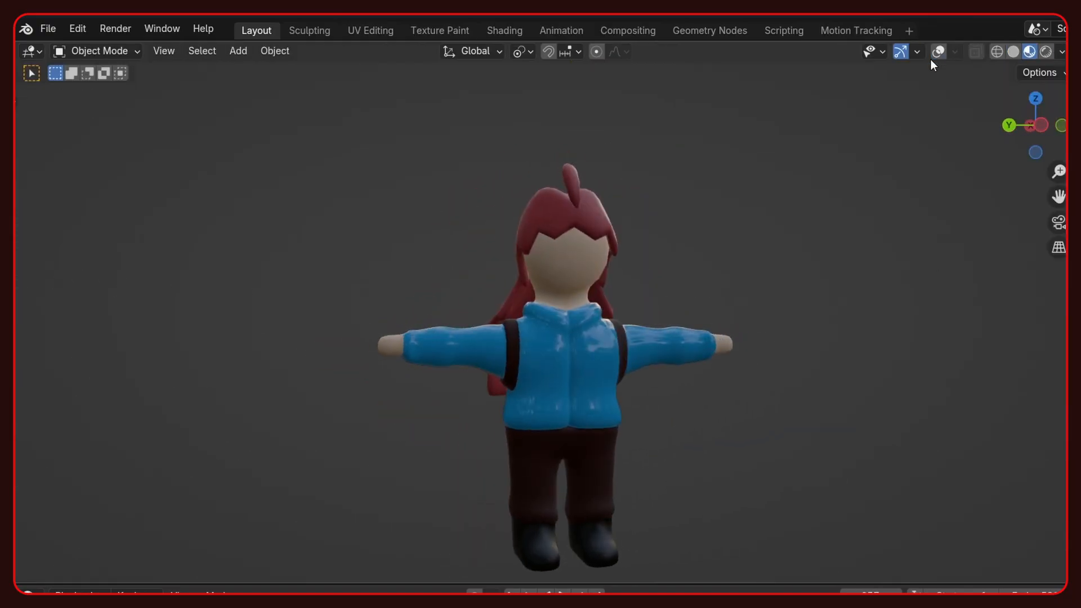
click(938, 51)
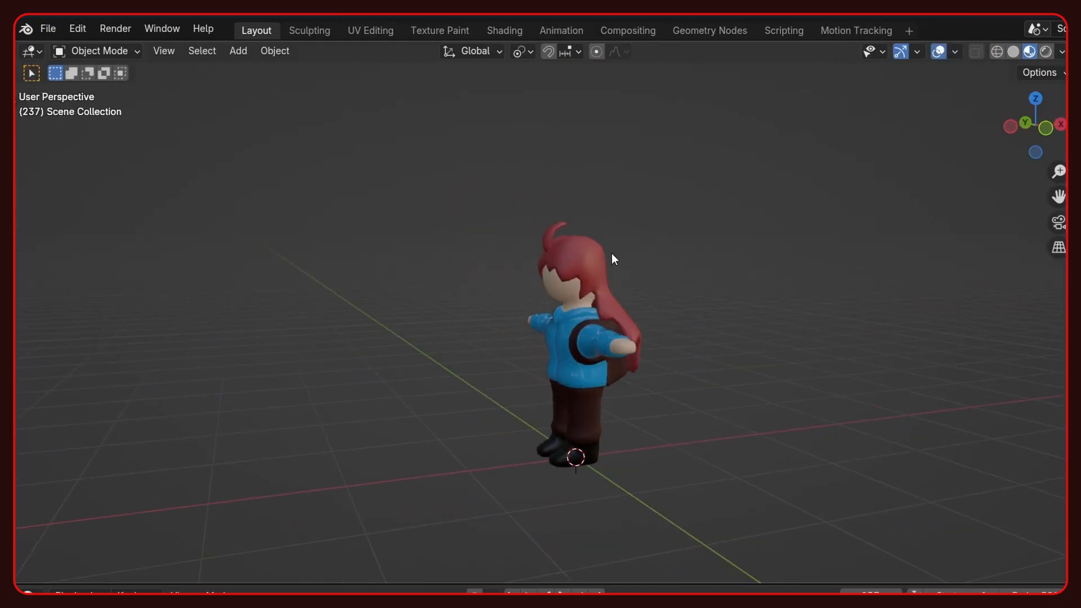
scroll(613, 257, down, 6)
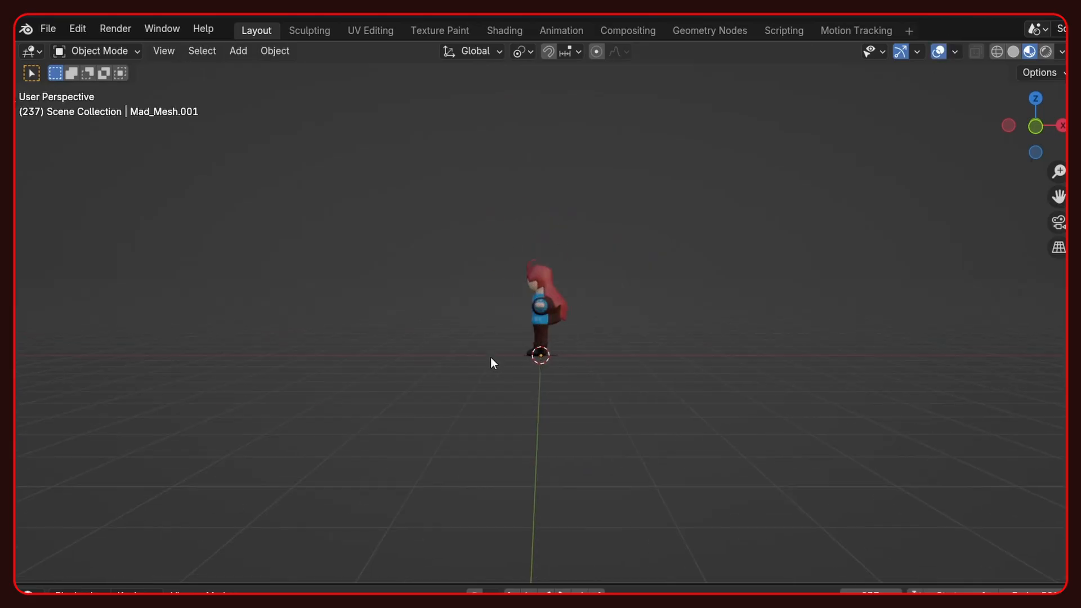
mouse_move(491, 357)
middle_down()
mouse_move(589, 335)
mouse_move(883, 336)
mouse_move(294, 337)
middle_up()
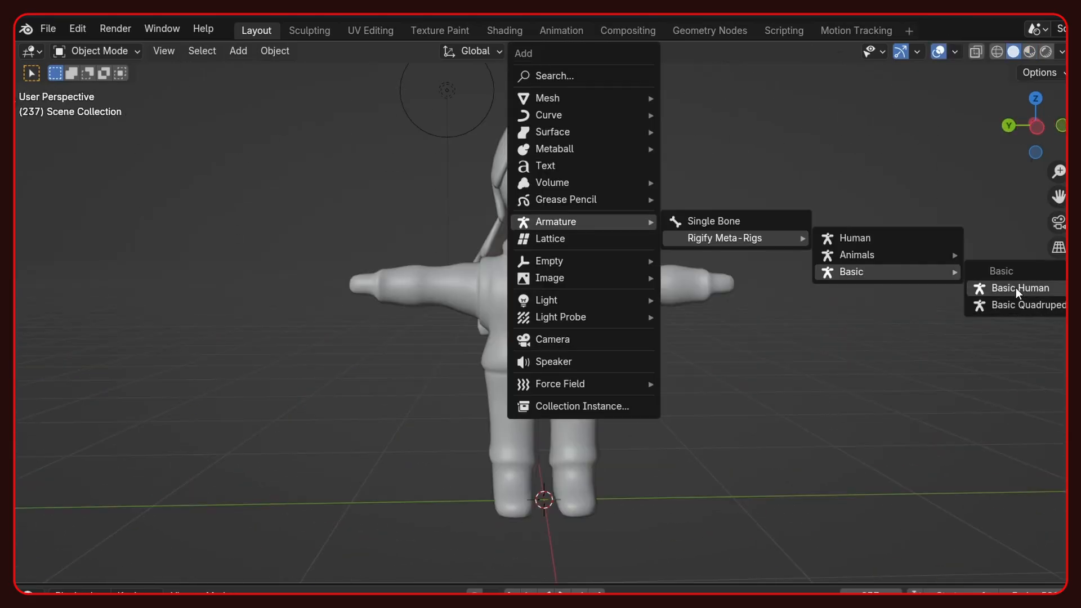
- Add a Basic Human meta-rig, rotated about Z to face forward and scaled to about 0.68, inside the character
click(1015, 288)
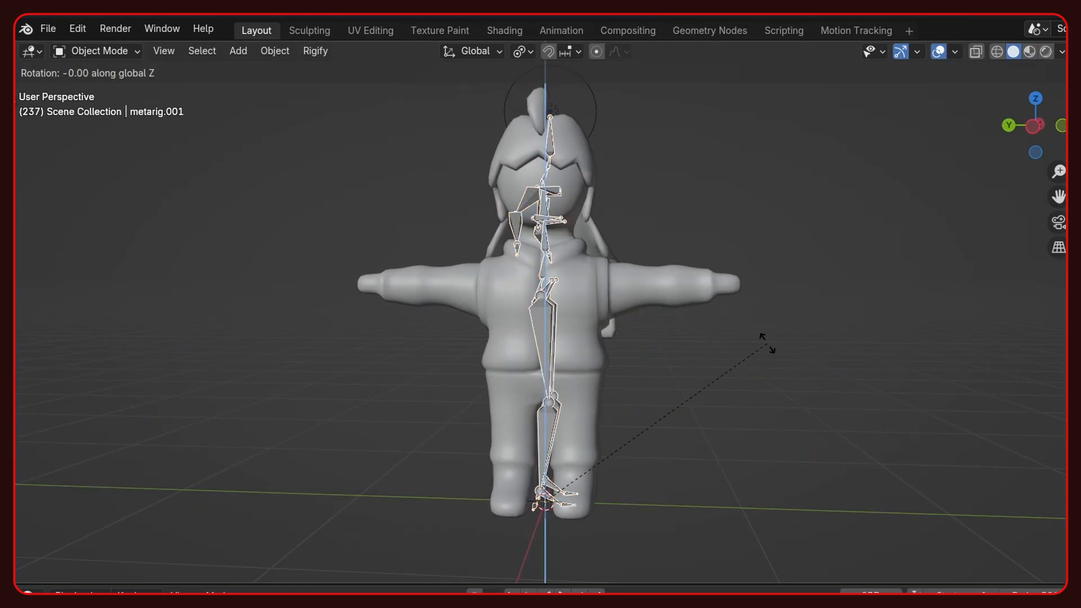
key(minus)
key(Return)
middle_drag(767, 343, 799, 326)
key(s)
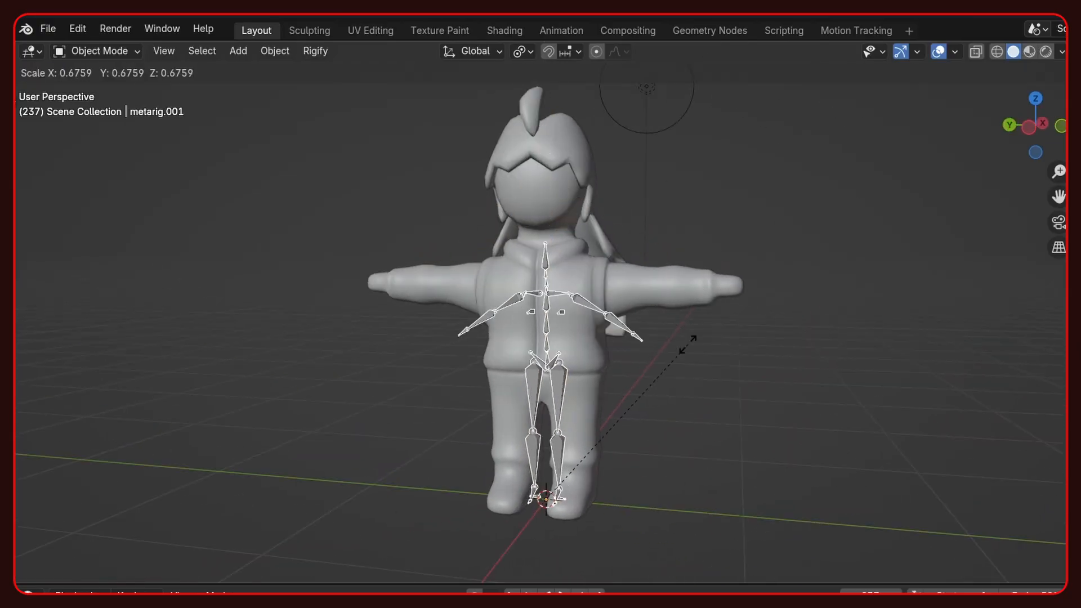
click(689, 341)
- Scale and move the spine and pelvis bones in the front-facing orthographic view to fit the character's torso
key(KP_3)
key(ctrl+KP_3)
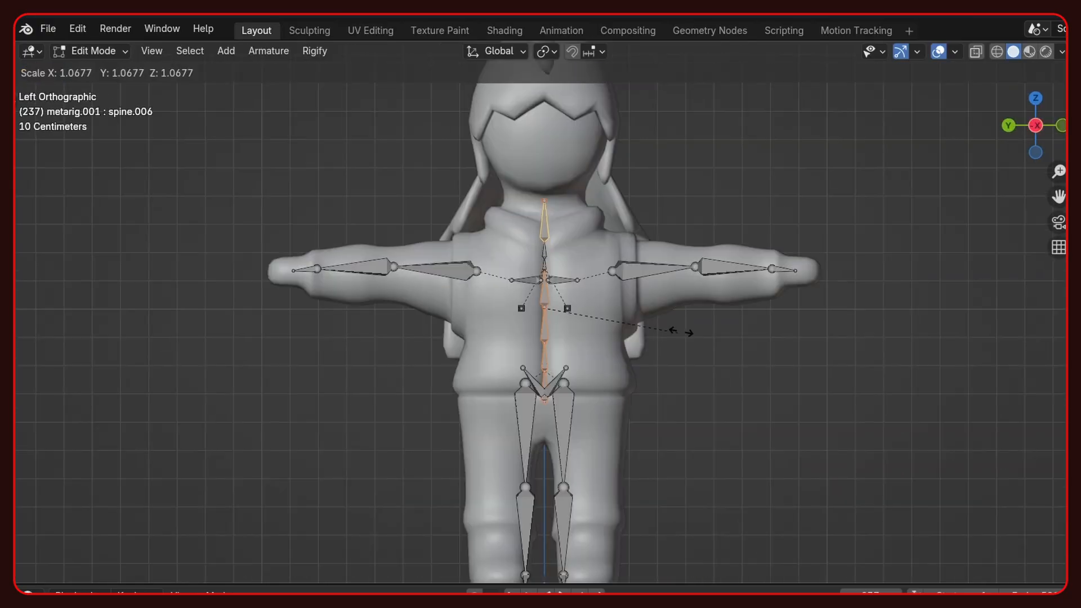
click(718, 328)
key(g)
click(599, 366)
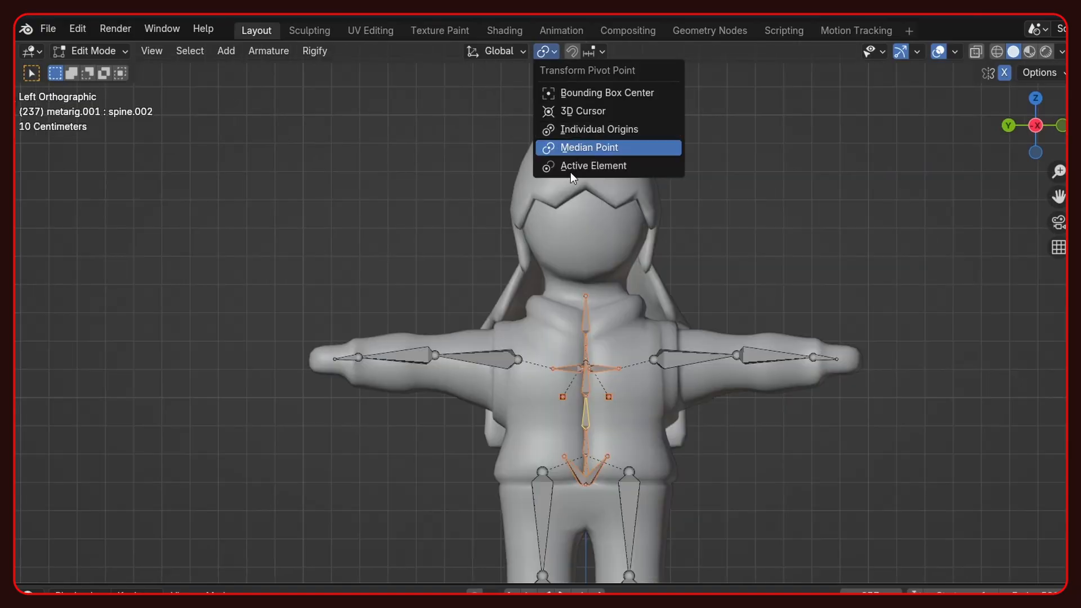
click(608, 147)
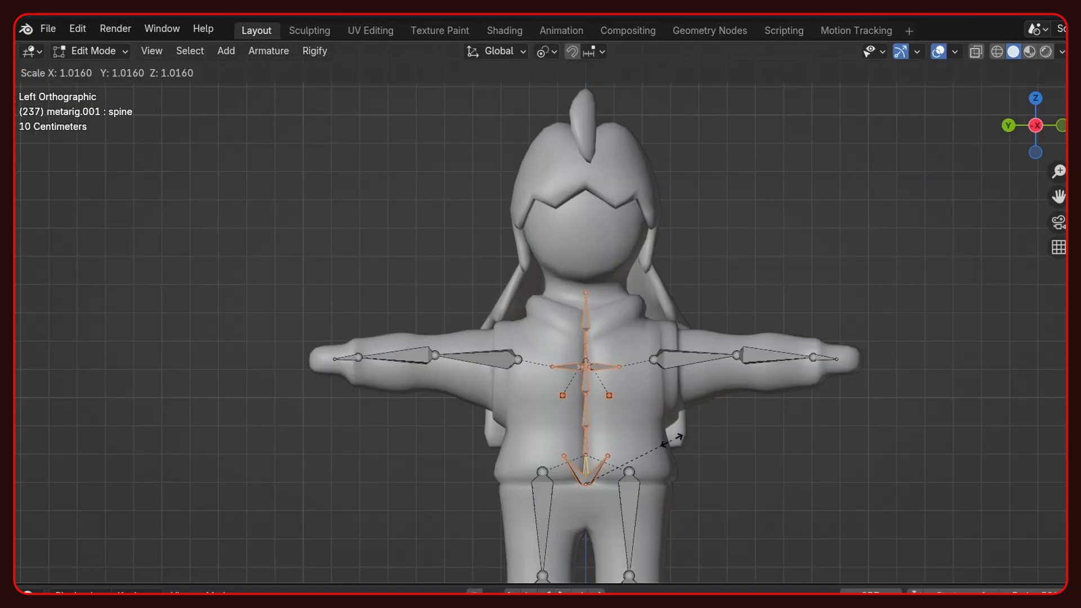
key(Return)
key(Tab)
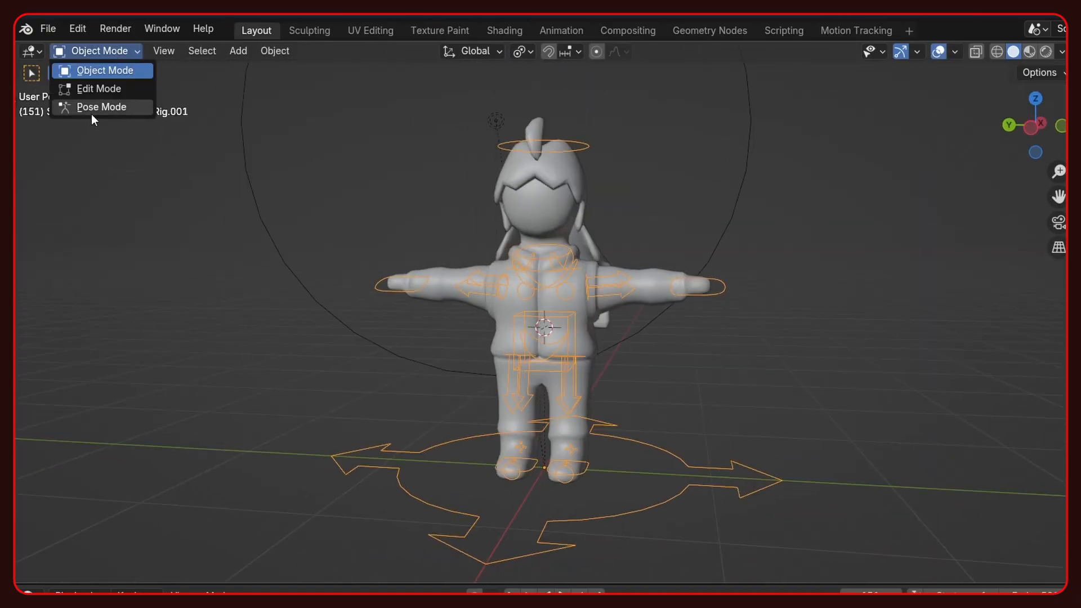
- Put the character rig in Pose Mode and try lowering the torso control, first along Z and then freely
click(91, 107)
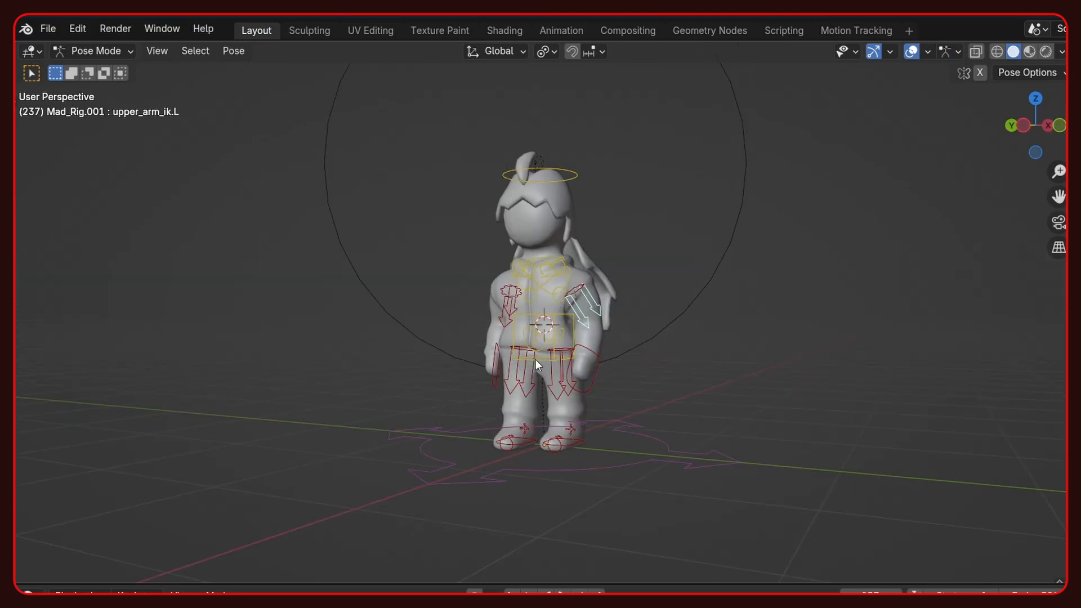
click(535, 359)
key(g)
key(z)
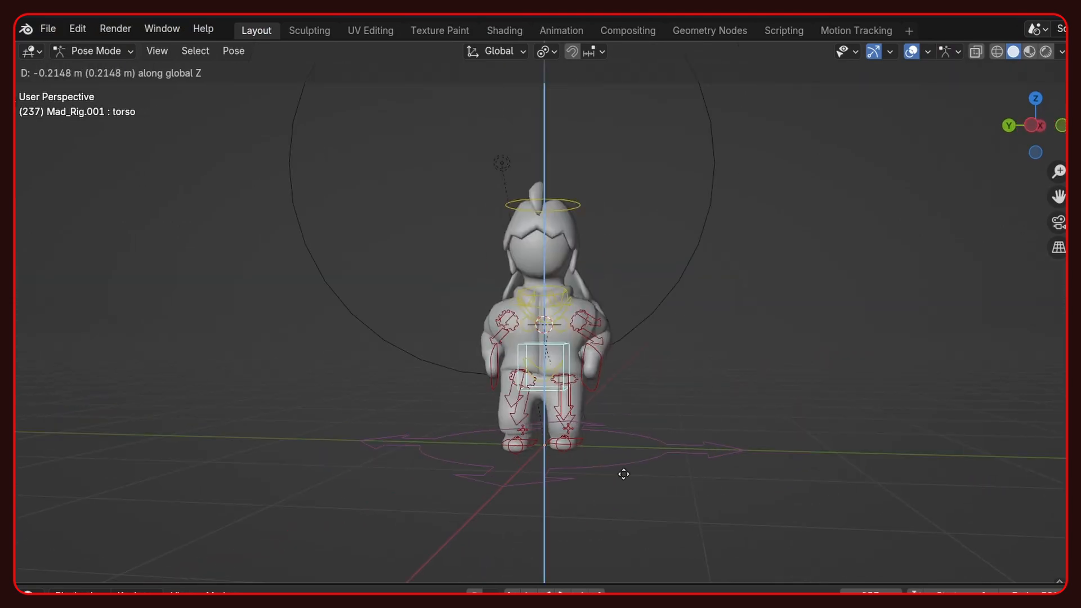
right_click(628, 417)
scroll(634, 341, down, 2)
middle_drag(634, 340, 637, 360)
key(g)
right_click(656, 422)
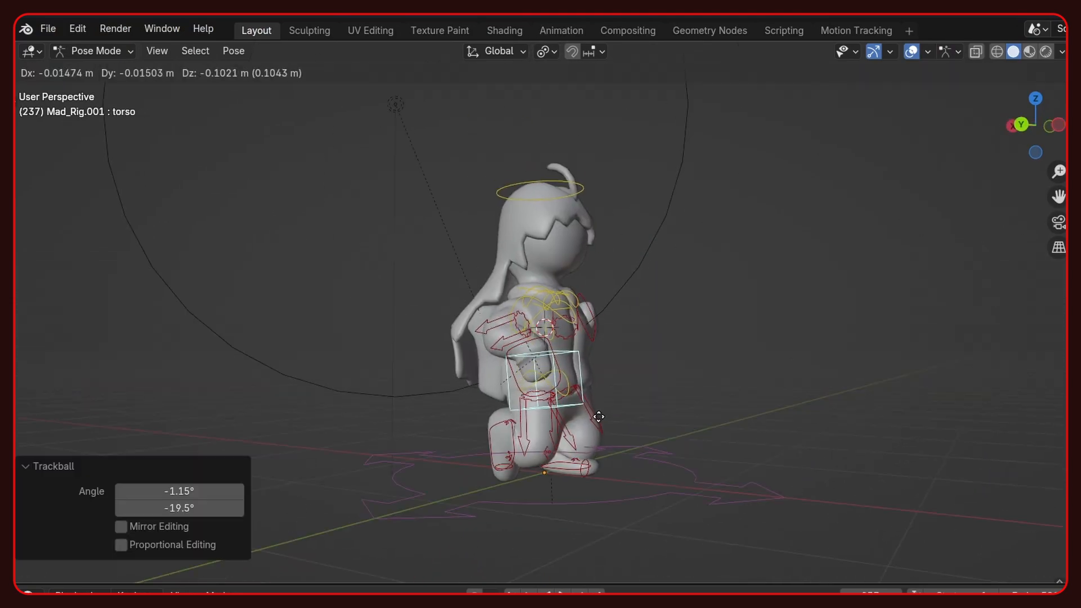
- Move and rotate the front foot control to set up a kneeling pose
click(563, 471)
click(554, 464)
key(g)
click(647, 470)
key(r)
click(648, 468)
- Lean the torso control forward by about 15.5° and shift it over the bent legs
click(543, 329)
key(r)
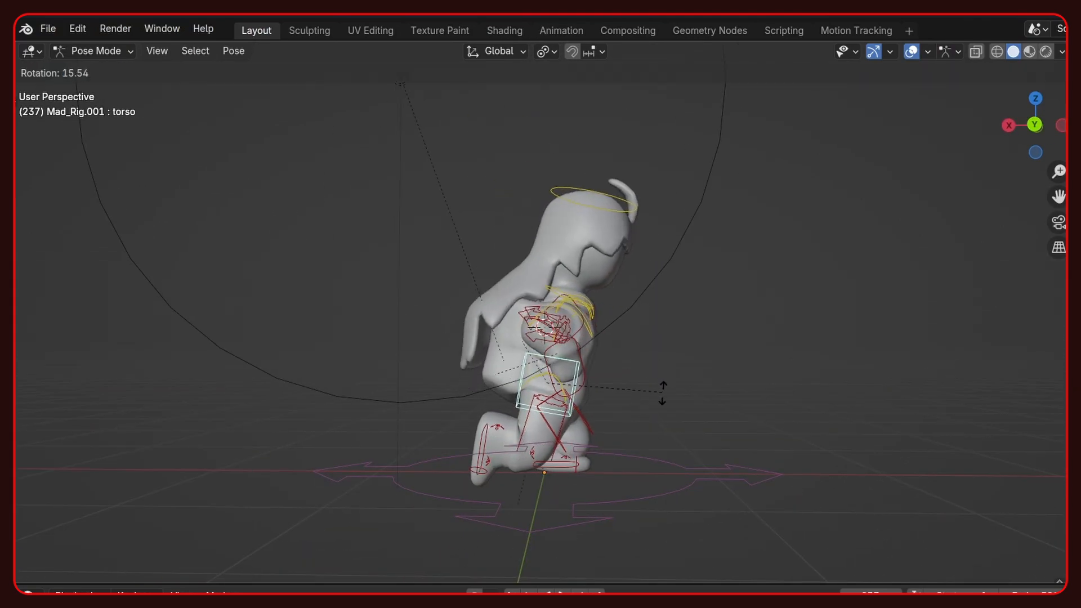
click(659, 397)
key(g)
click(642, 414)
- Trackball-rotate the torso control by -12.6° and 12.6°, and start a free rotation of the head control
key(r)
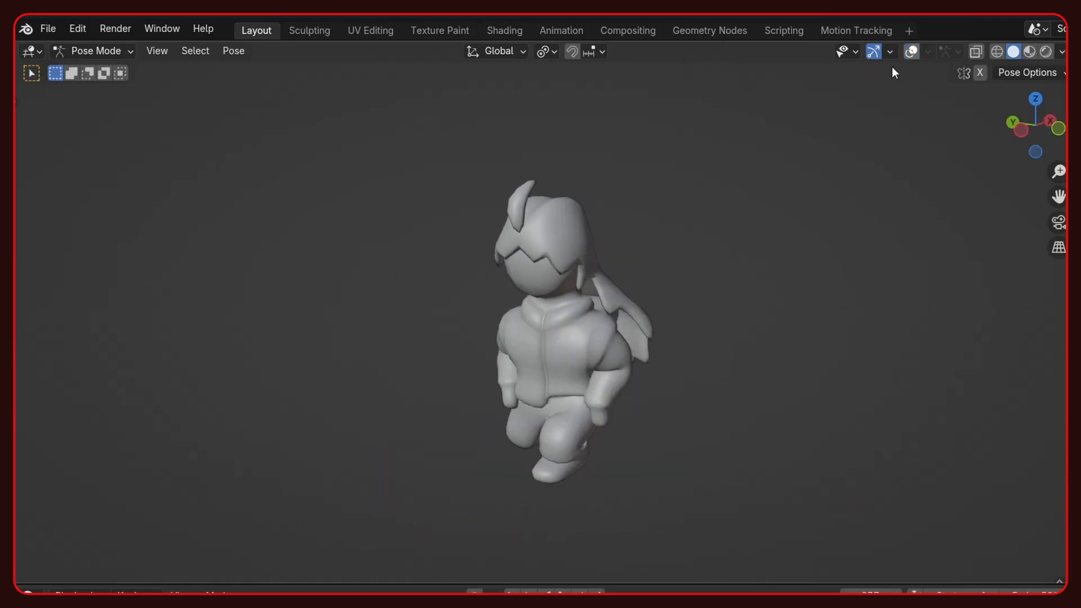
key(r)
key(r)
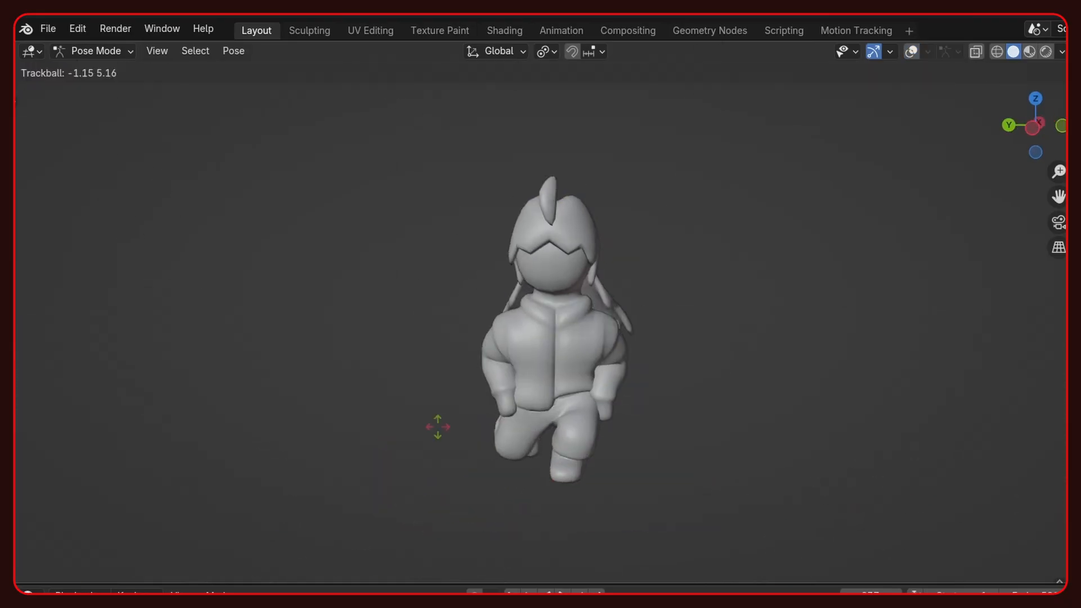
click(444, 420)
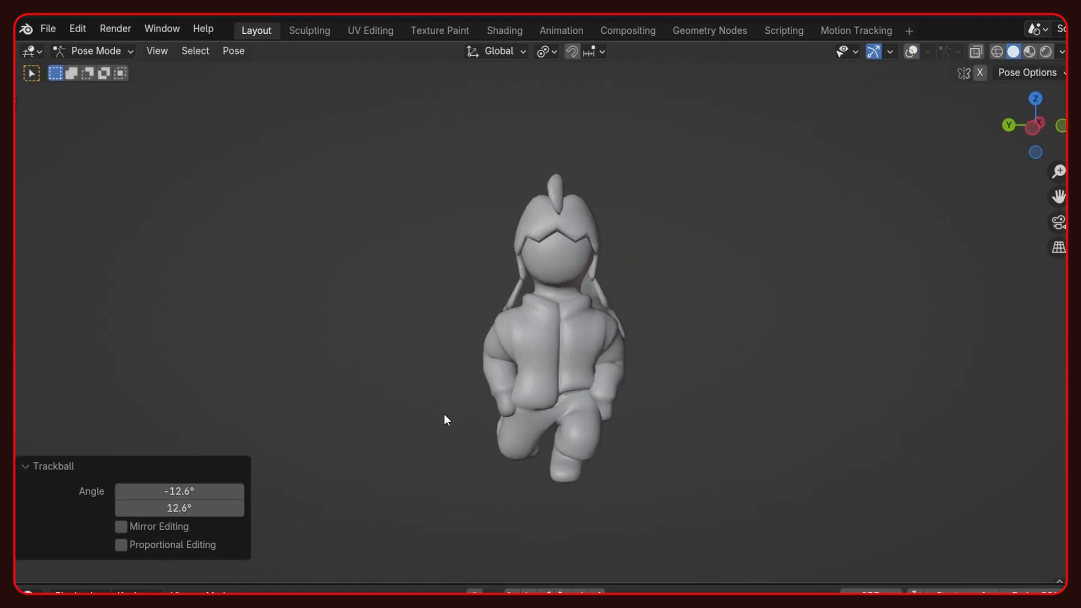
click(597, 211)
key(r)
key(r)
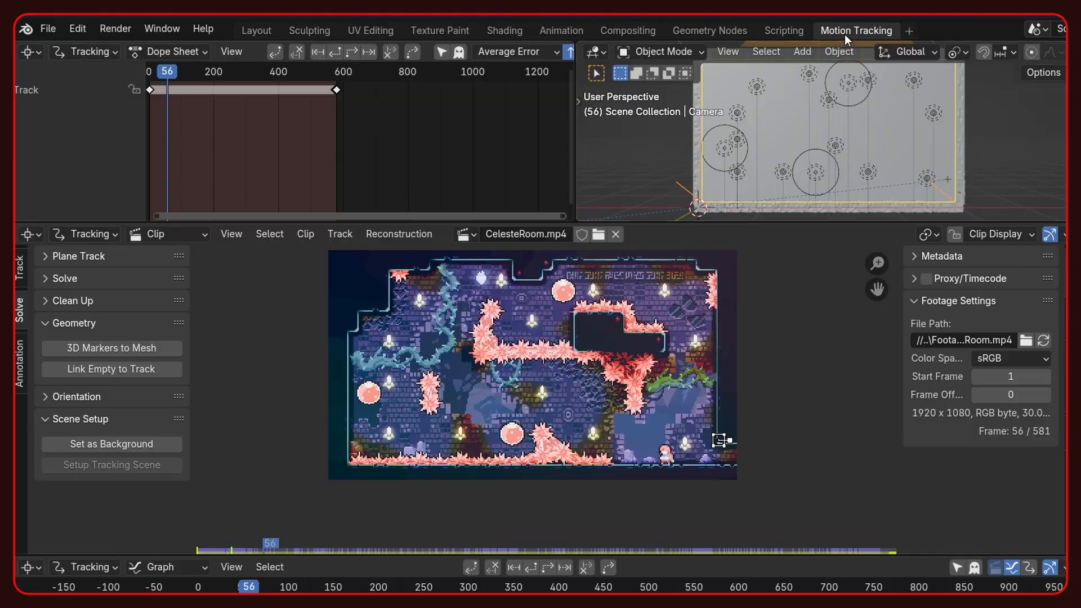
- Review the CelesteRoom.mp4 clip around the character, and play it back from its start in the Motion Tracking workspace
scroll(717, 442, up, 5)
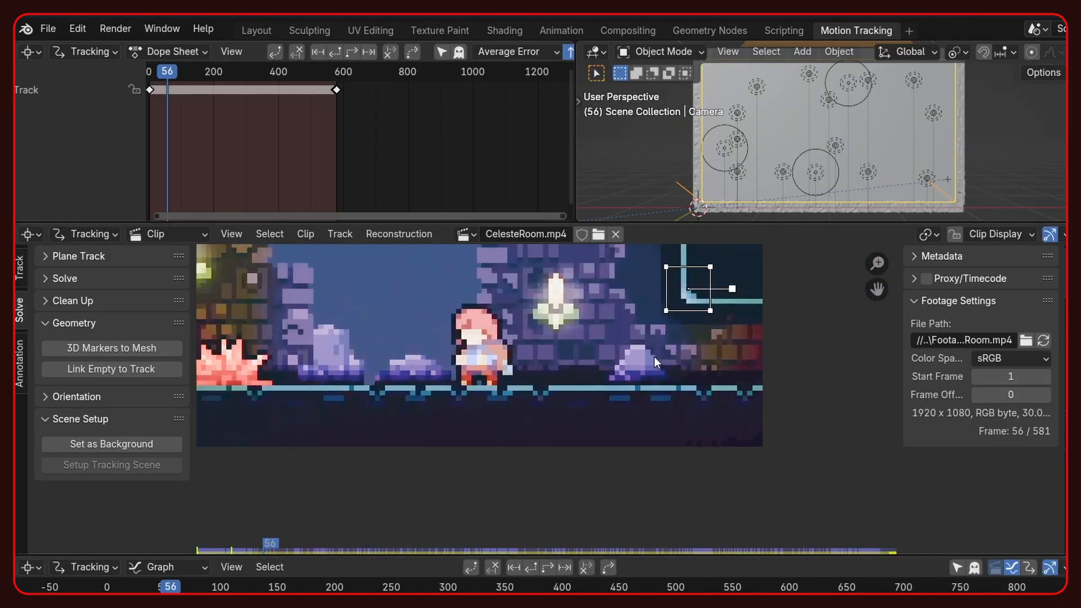
scroll(709, 389, down, 7)
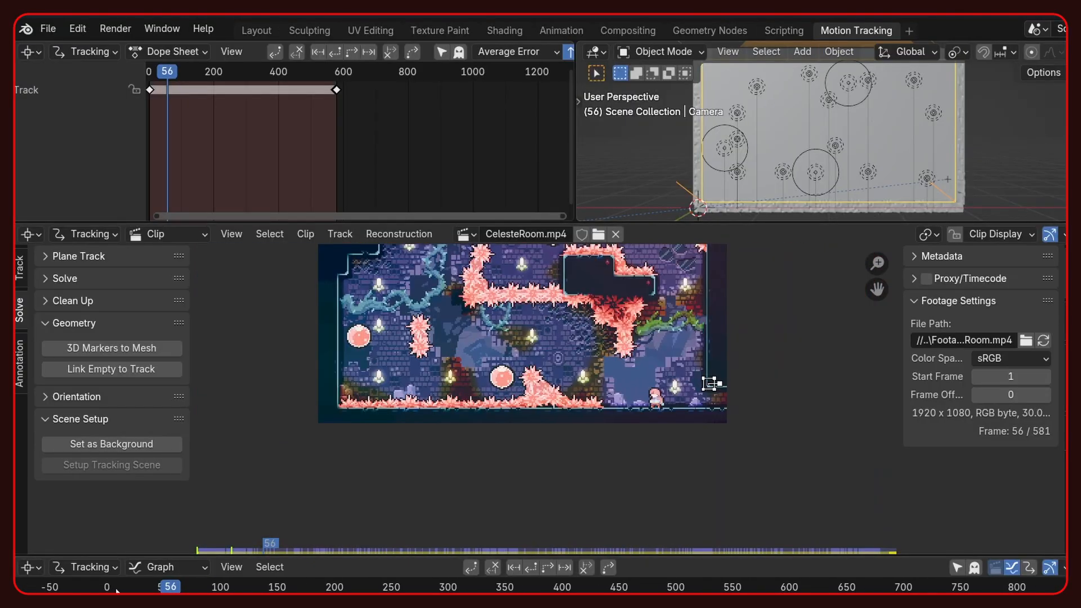
drag(264, 548, 198, 483)
key(space)
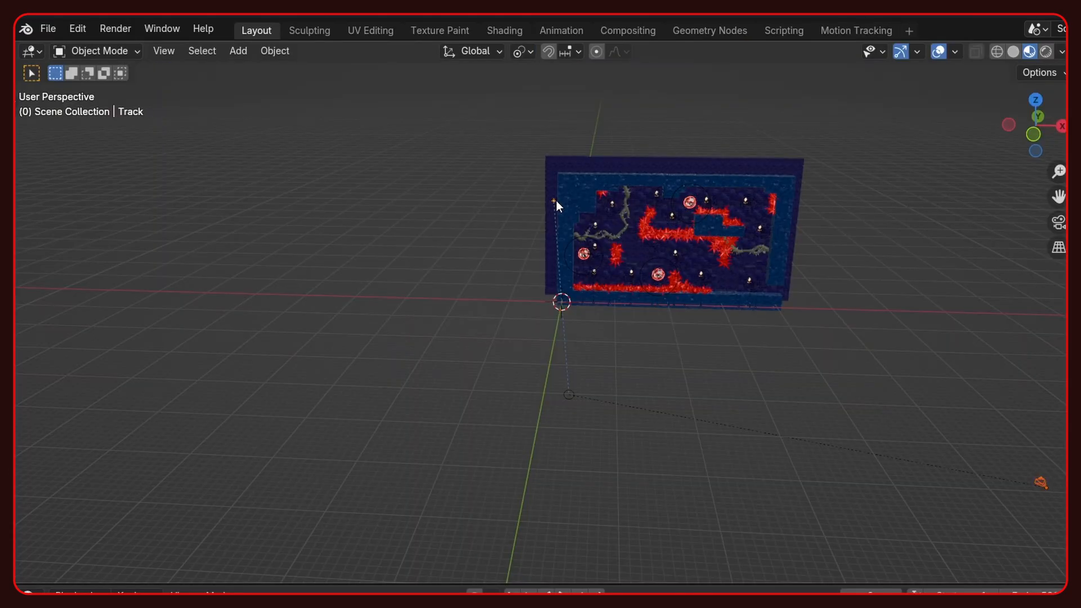
- Parent the camera to the Track empty using the Object type, and preview the animation through the camera
key(ctrl+p)
click(475, 302)
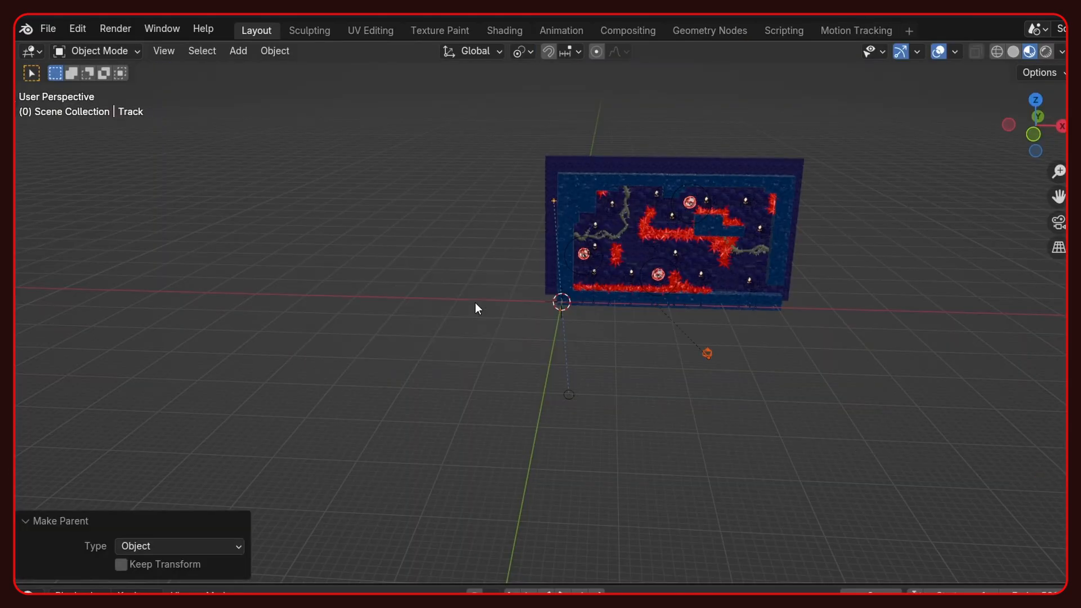
key(KP_0)
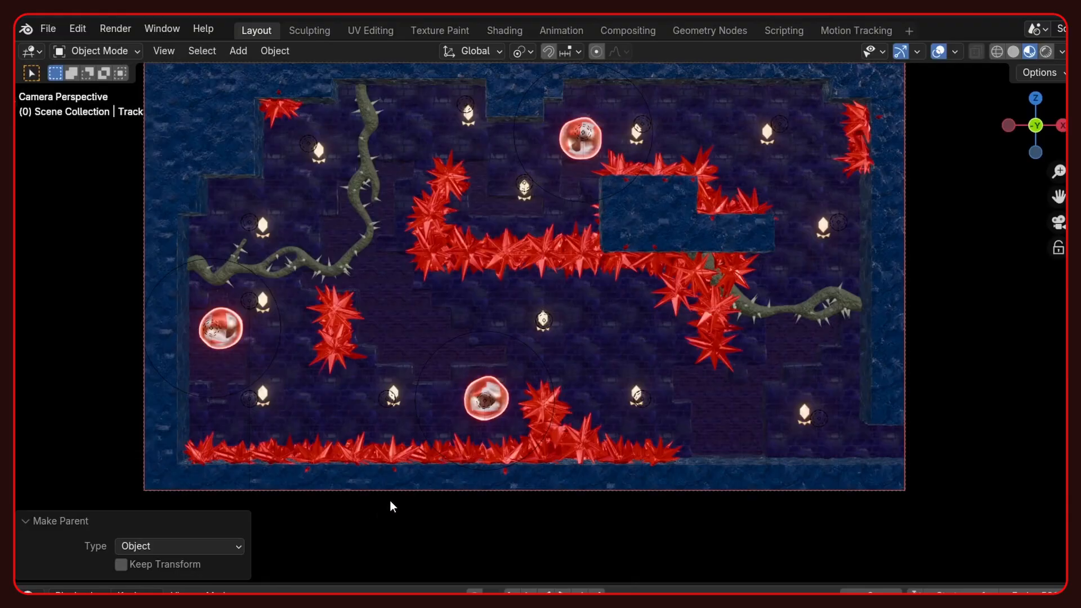
key(space)
key(space)
scroll(945, 92, down, 2)
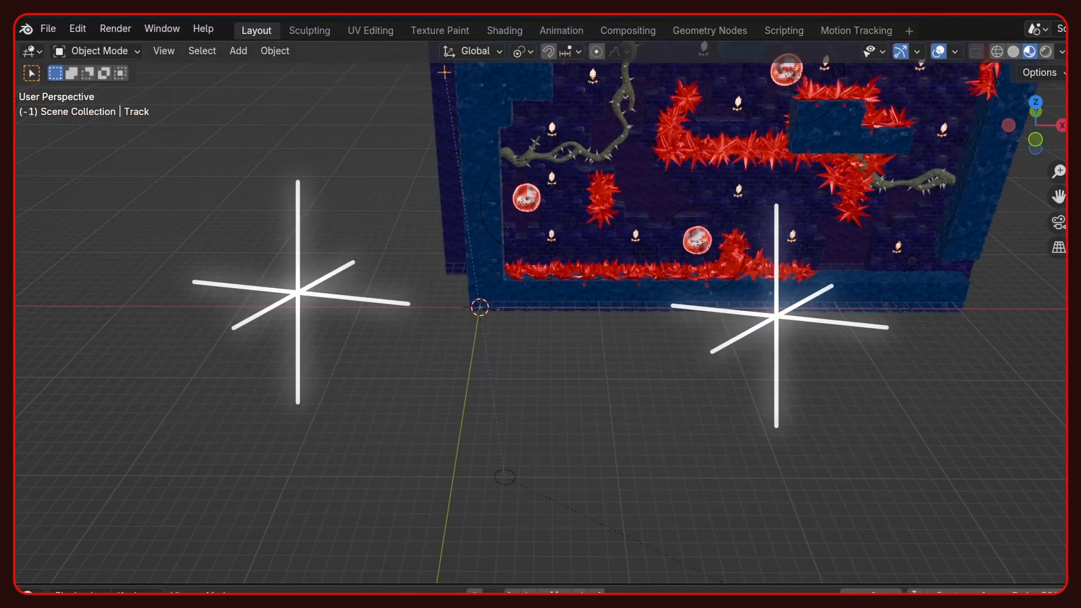
- Play the animated scene and inspect the level and character with viewport overlays toggled
click(31, 358)
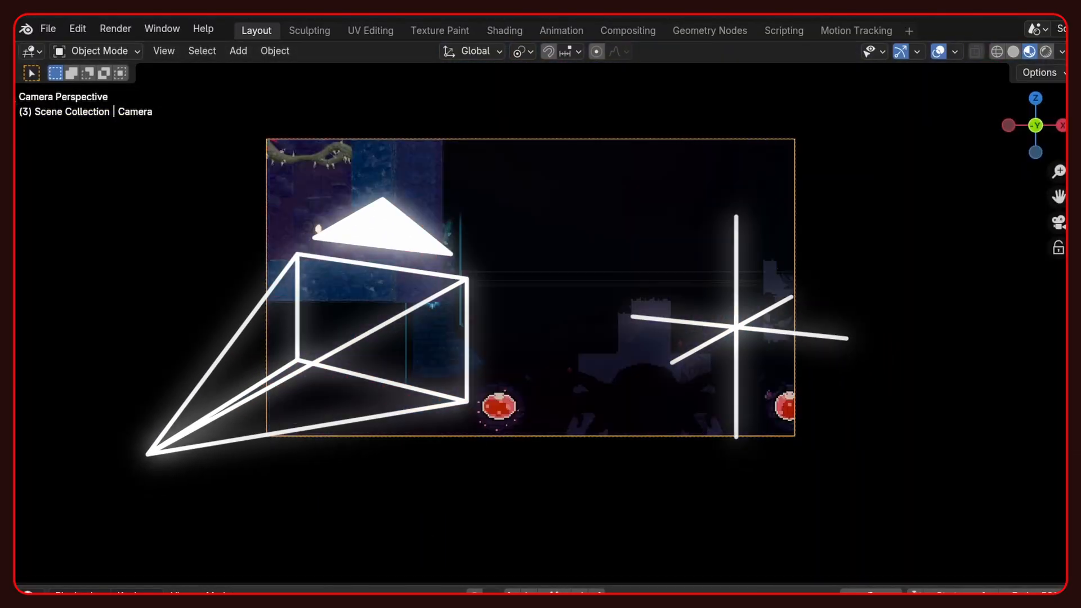
key(space)
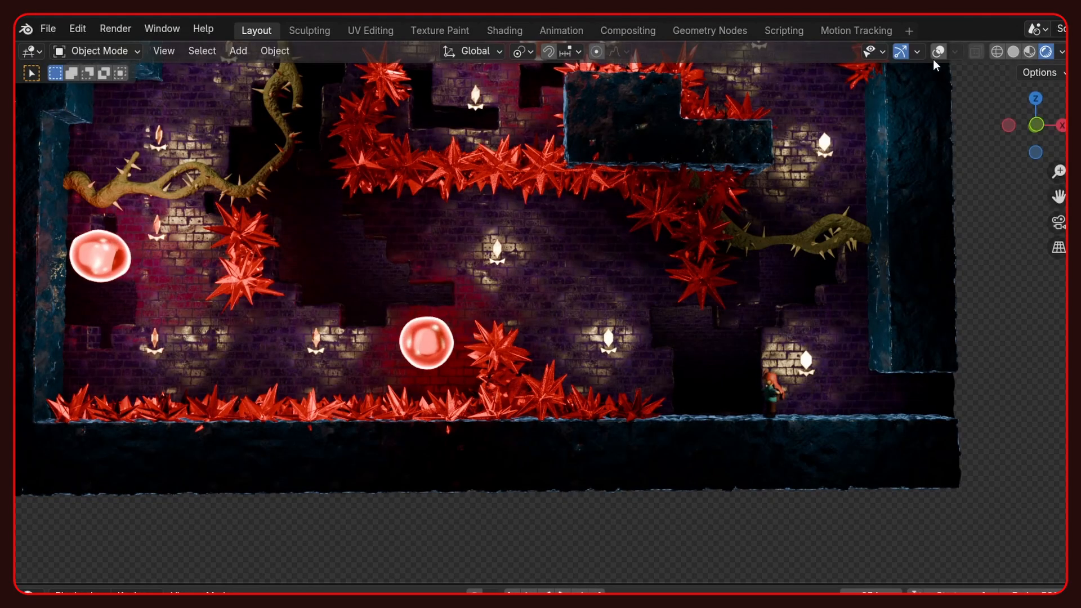
click(938, 51)
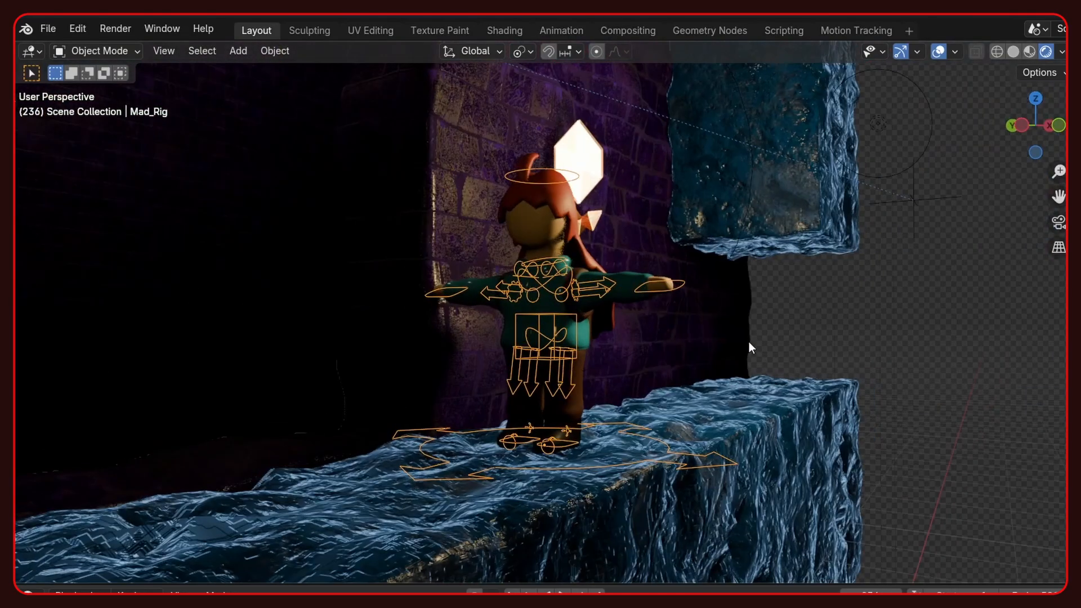
key(n)
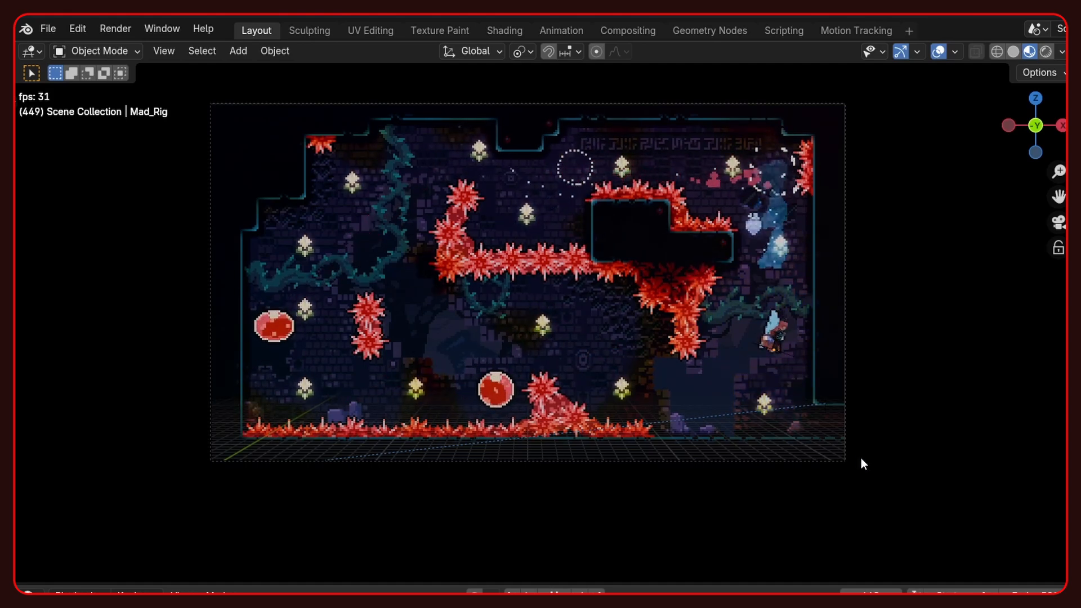
click(938, 52)
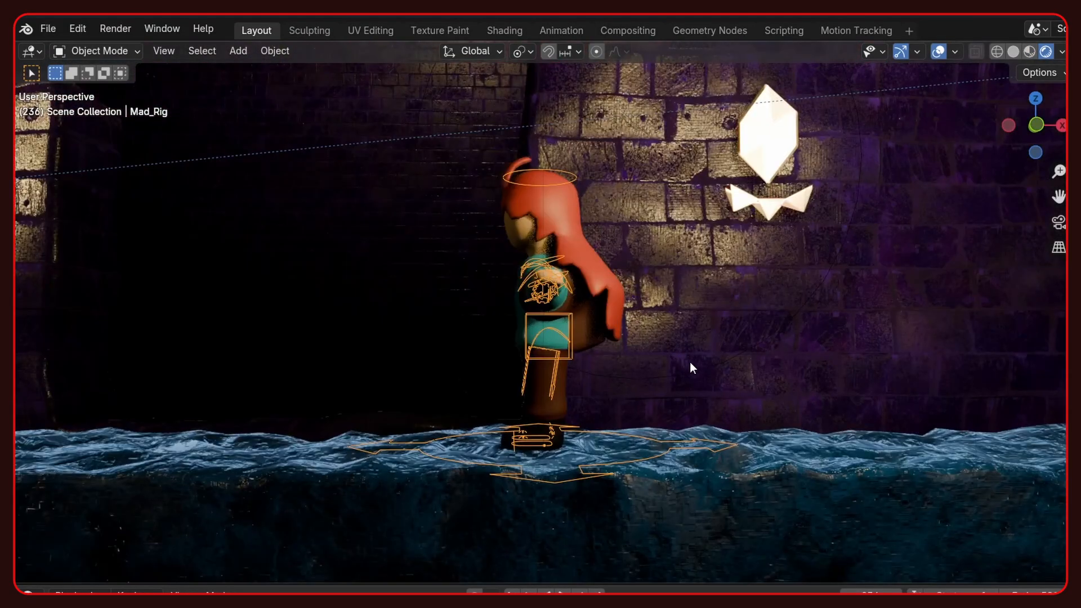
- Lock the viewport to the character's Mad_Hair object
key(n)
click(513, 232)
click(1039, 285)
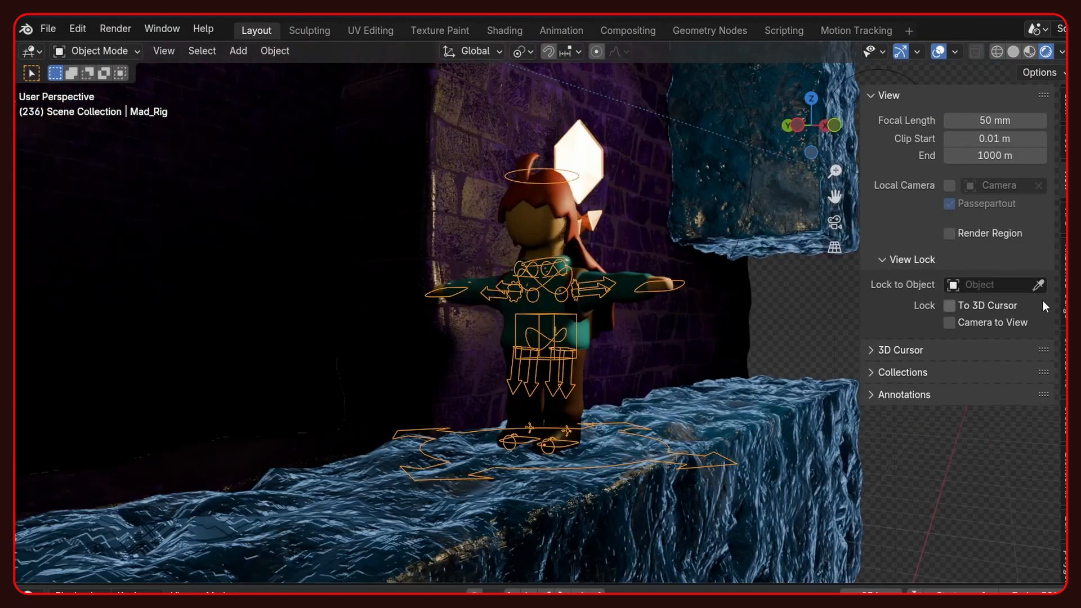
click(1039, 285)
click(535, 236)
key(n)
- Play the animation in the rendered view while the viewport follows the character
key(space)
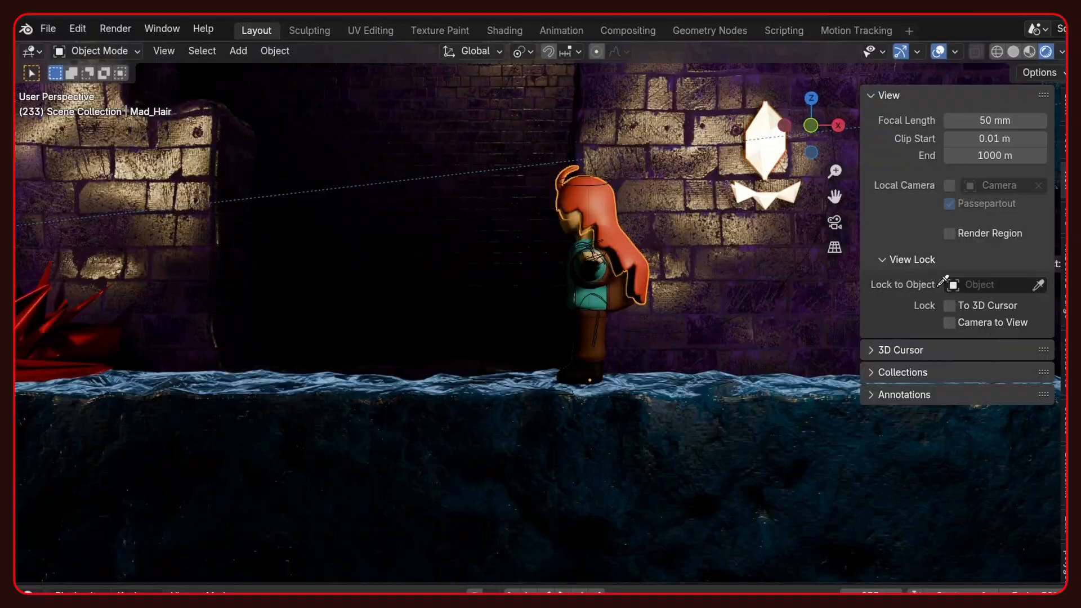
click(616, 298)
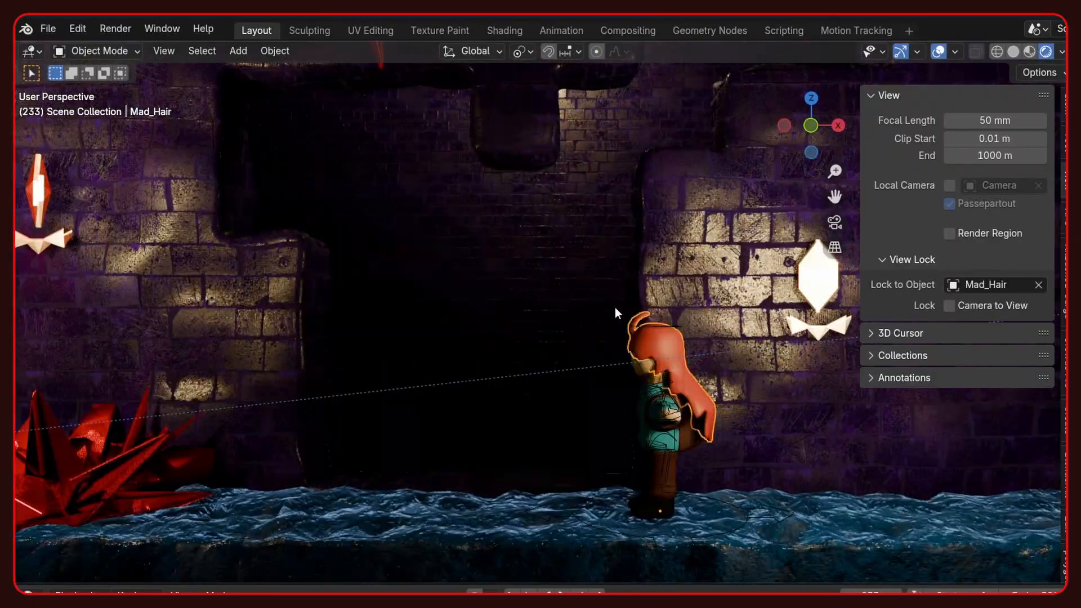
key(n)
key(space)
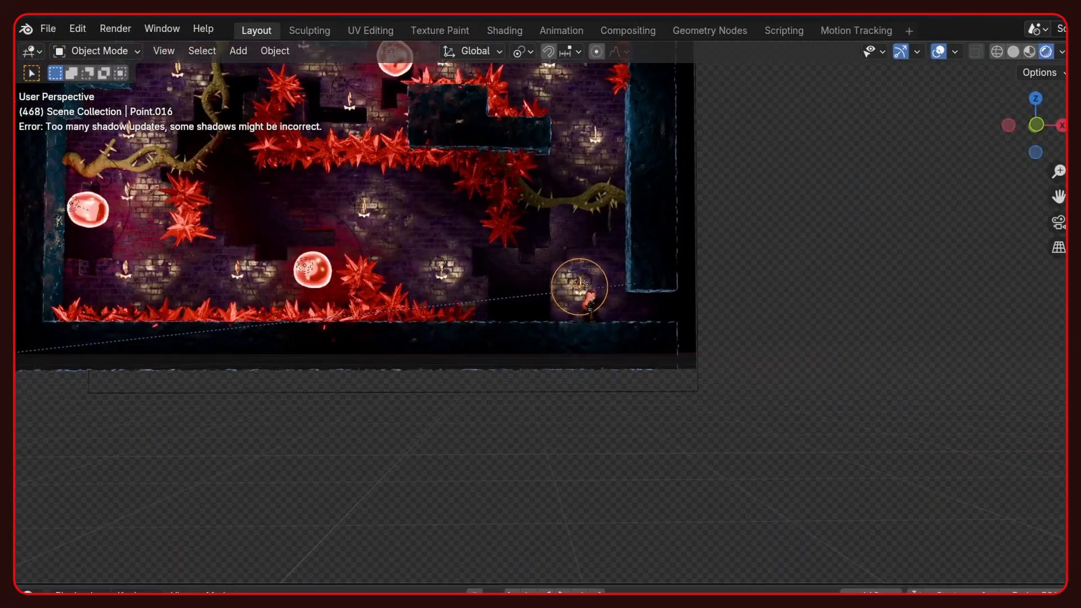
- Play the animation over the whole level in the rendered view to check the character's point light
key(Home)
key(space)
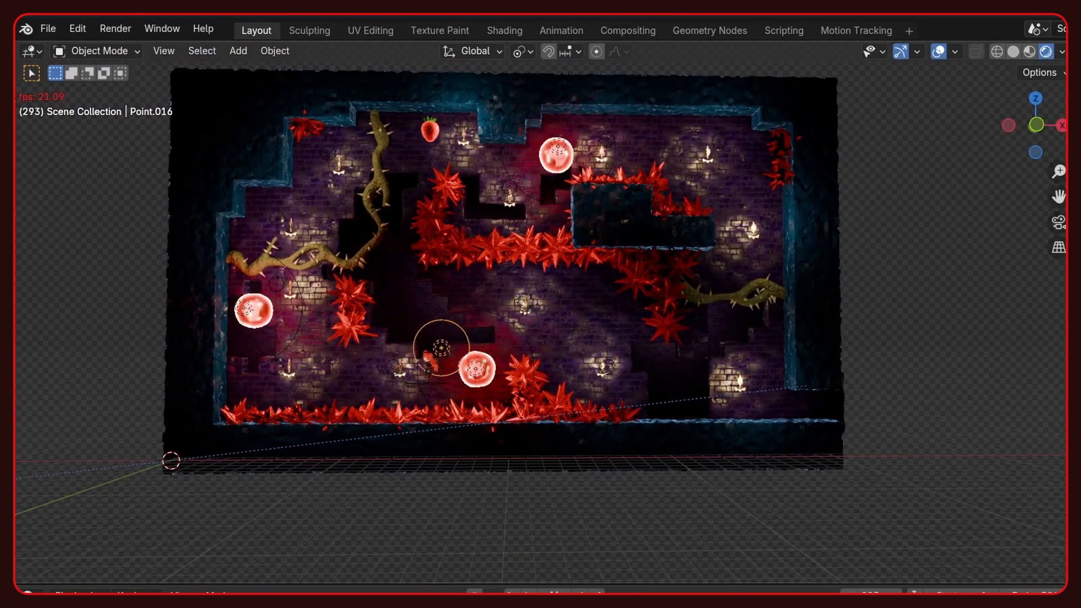
key(shift+alt+z)
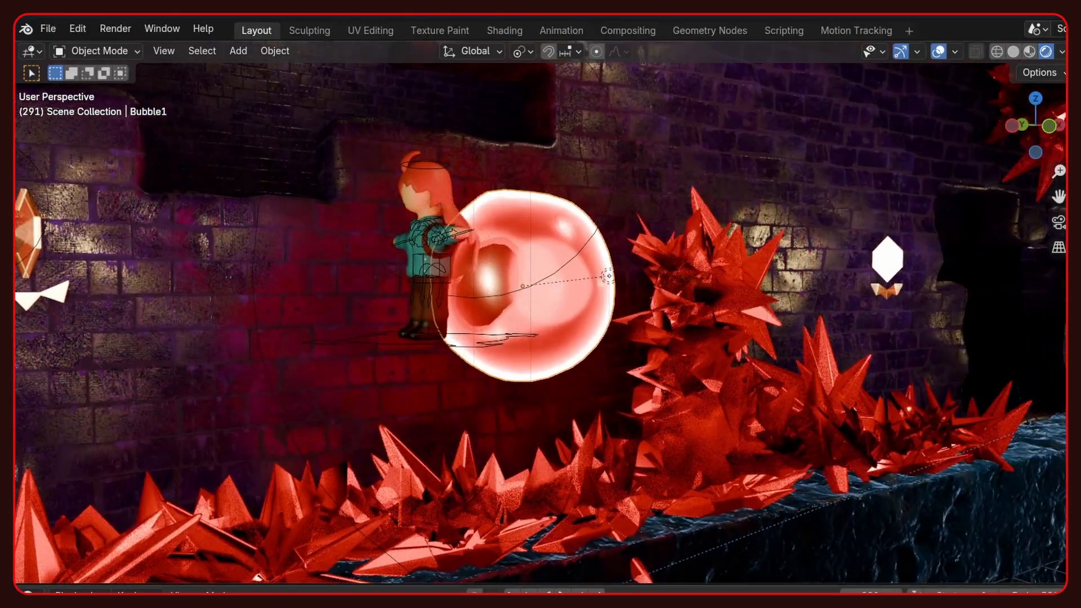
- Play and pause the animation around the Bubble1 object to examine how it moves with the character
key(space)
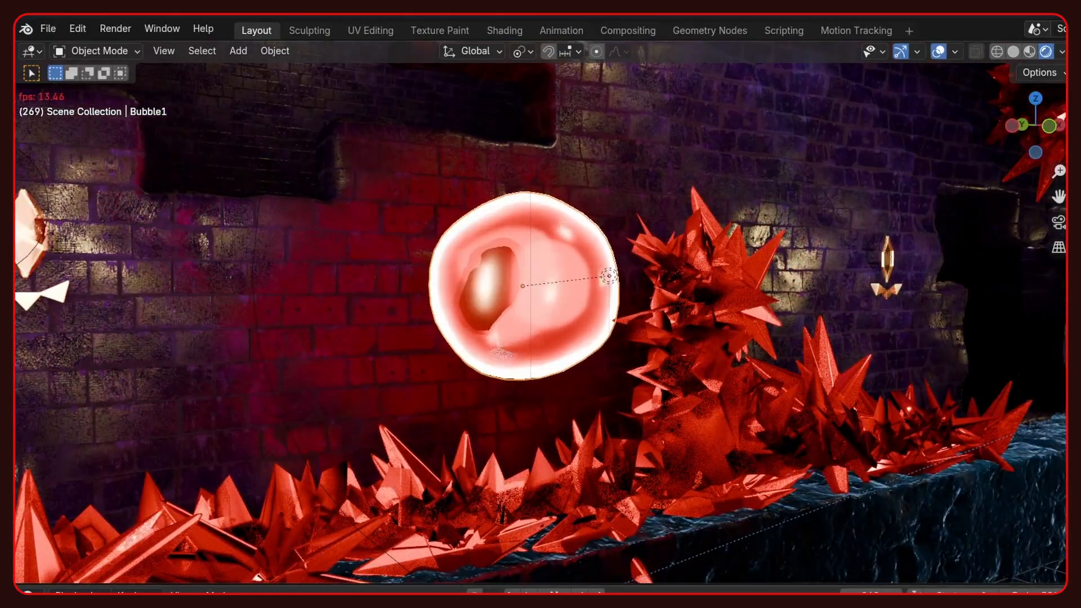
key(space)
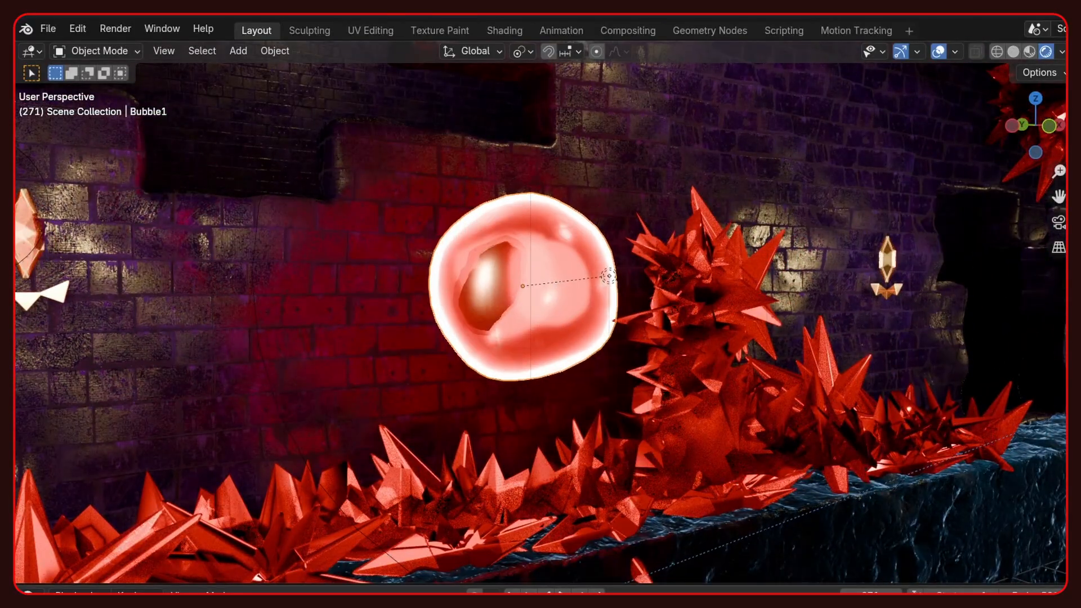
key(space)
key(space)
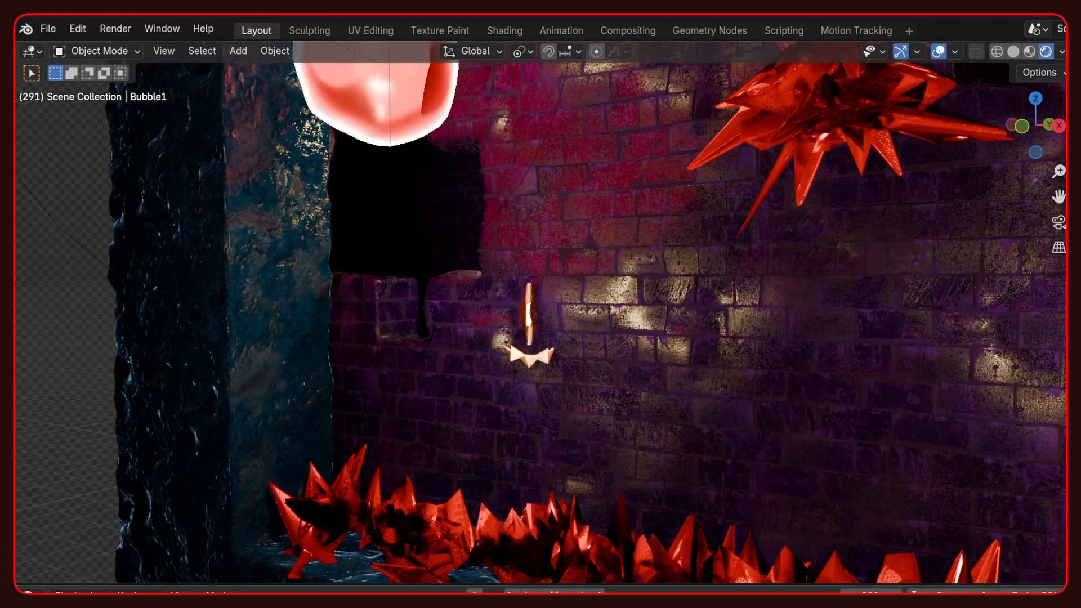
key(space)
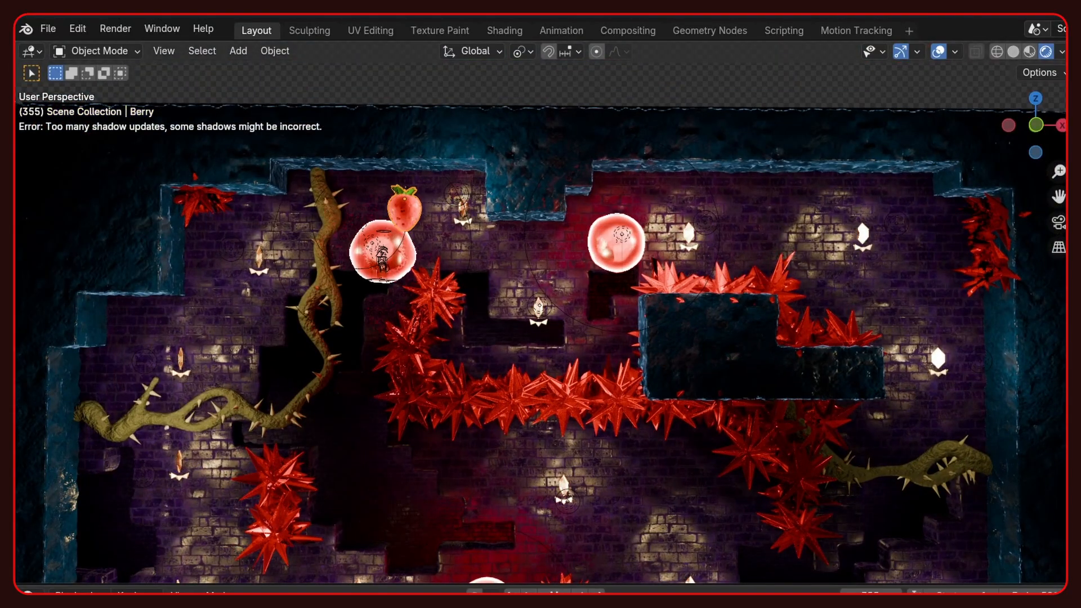
- Play the animation of the upper part of the level to examine the Berry following the character
key(space)
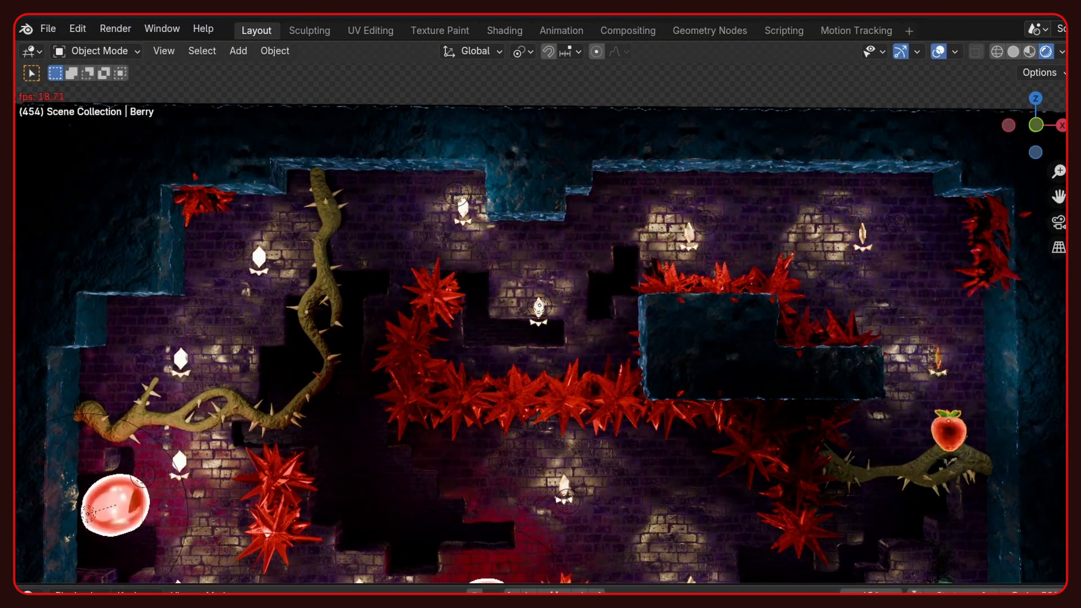
key(space)
key(space)
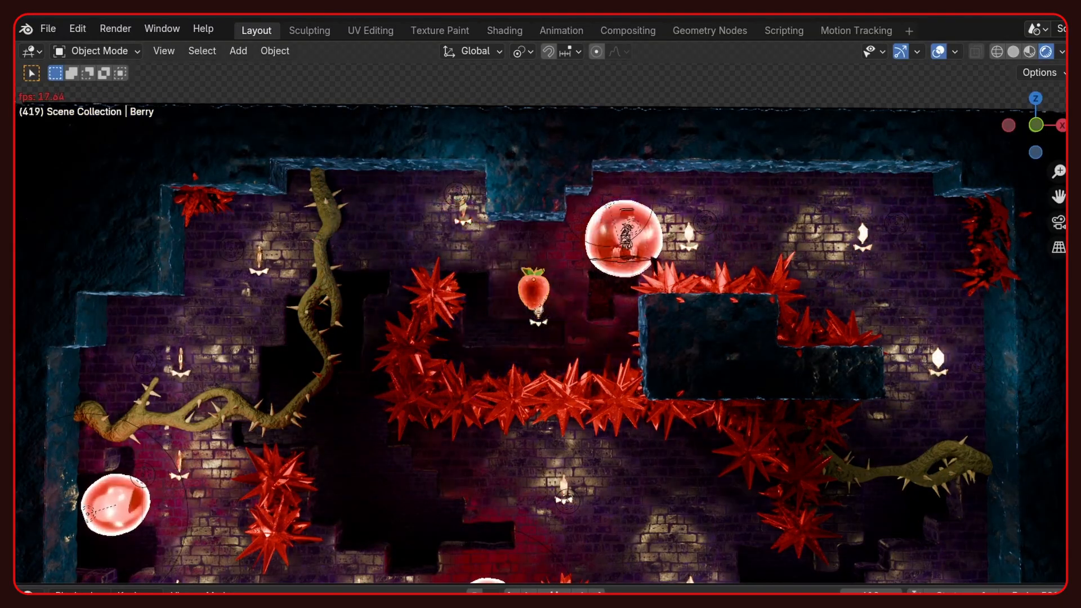
key(space)
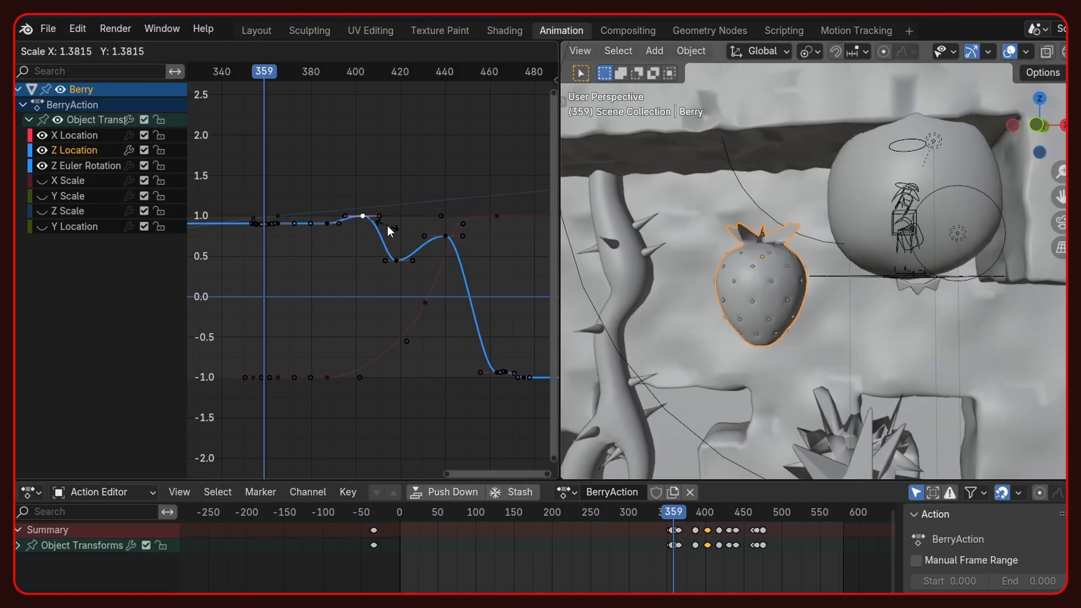
key(Escape)
- Examine the Berry's Z Location and X Location keyframes and their handles in the Graph Editor
click(407, 265)
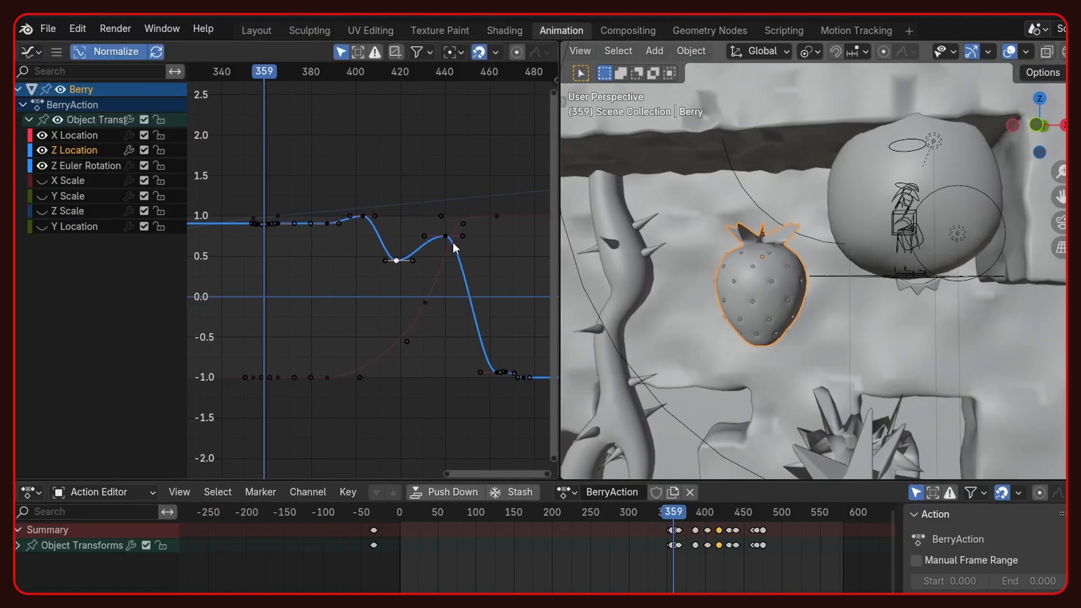
click(425, 305)
key(s)
click(493, 305)
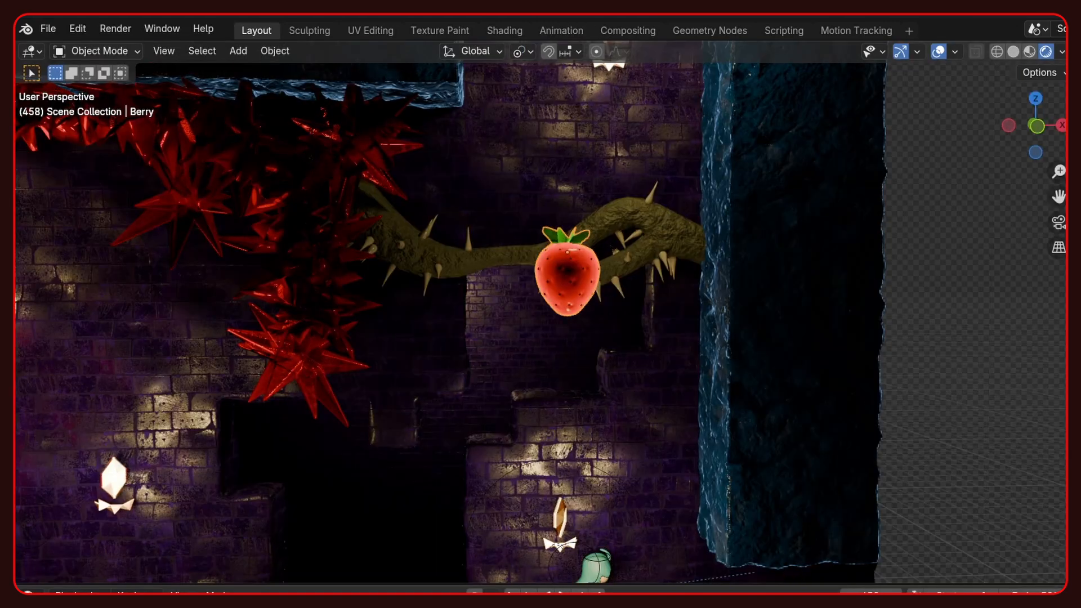
- Play the rendered animation to the berry's collection and inspect the golden 1000 score text up close
key(space)
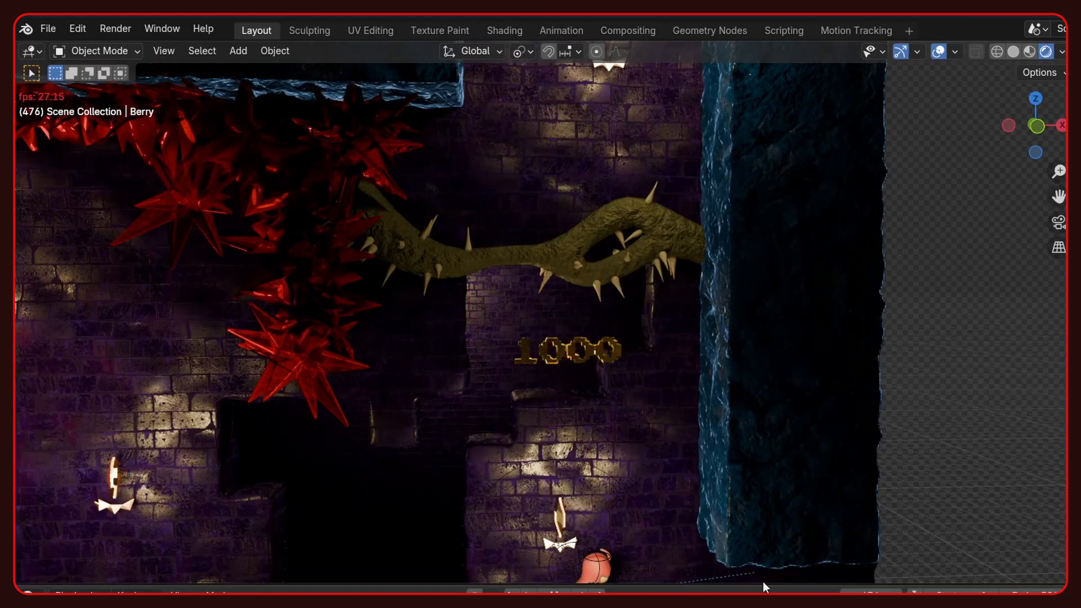
key(space)
scroll(563, 307, up, 6)
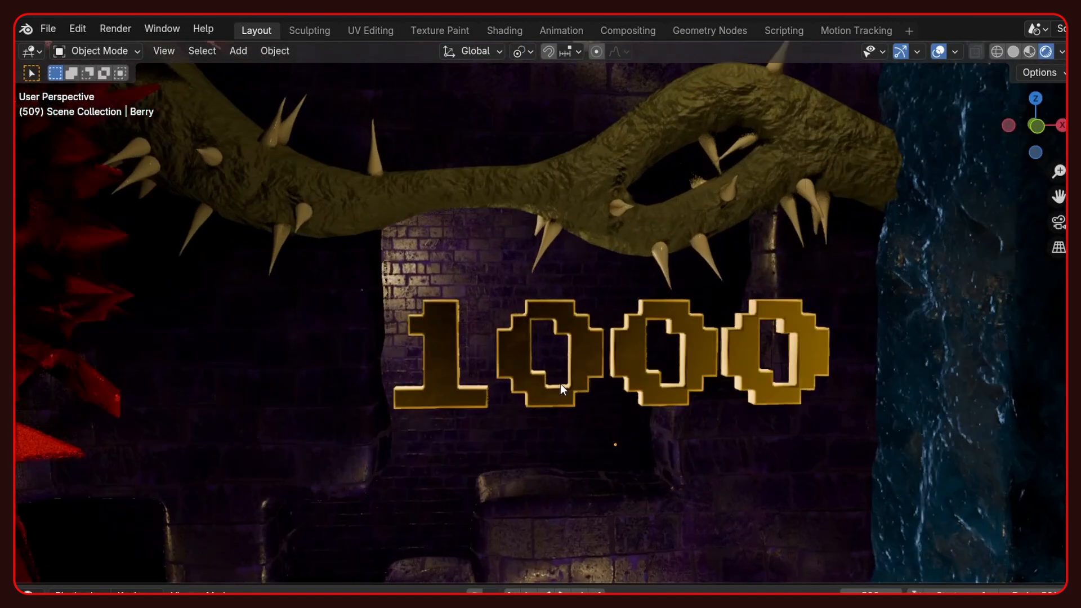
middle_drag(559, 384, 580, 488)
scroll(580, 489, down, 5)
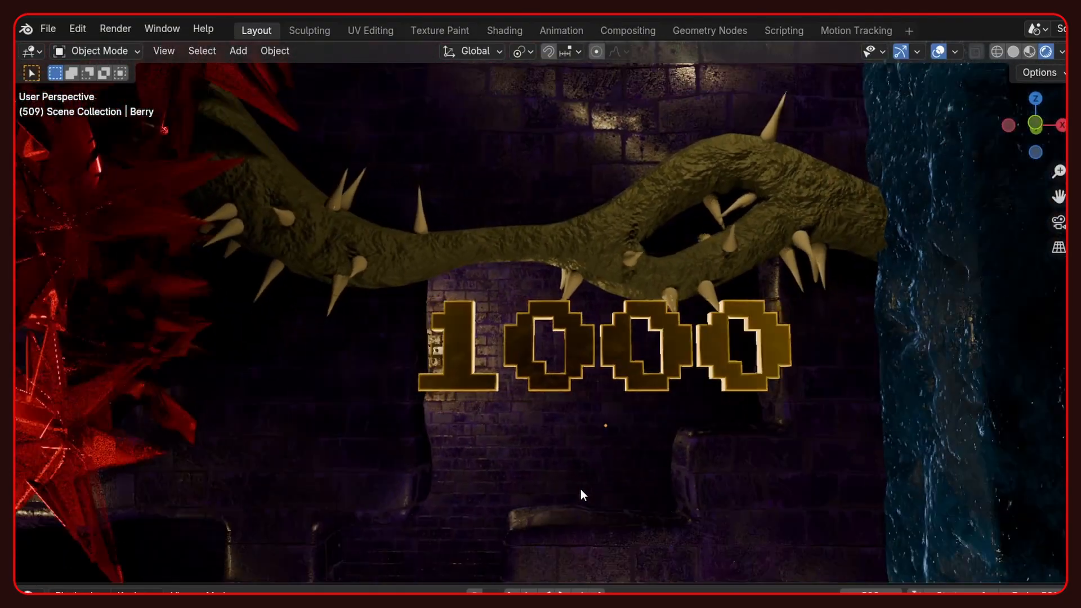
key(space)
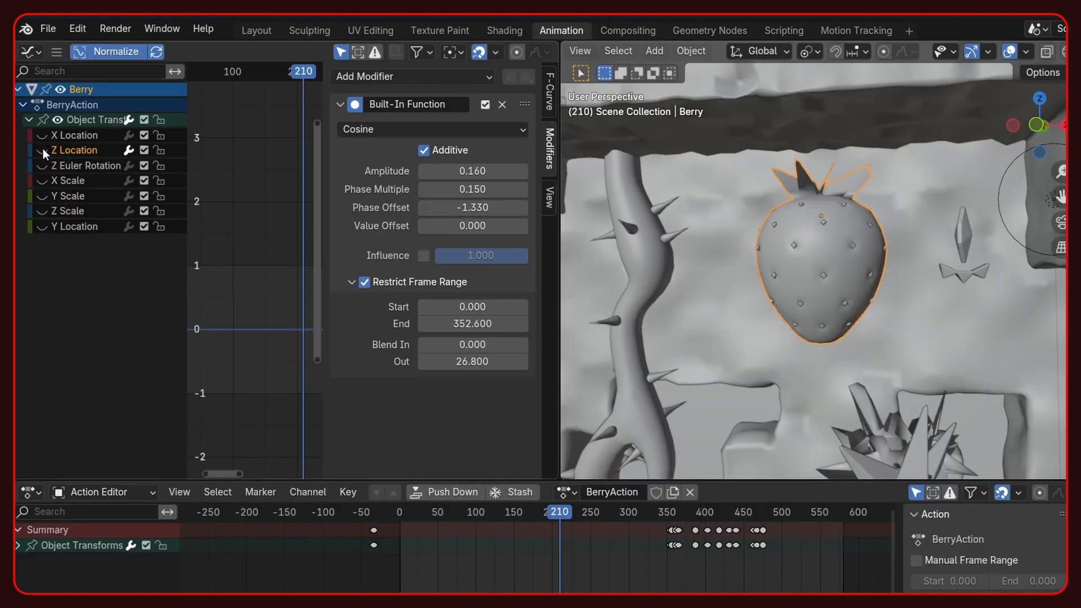
- Set the Berry's Z Euler Rotation curve to Linear Extrapolation
scroll(235, 280, down, 7)
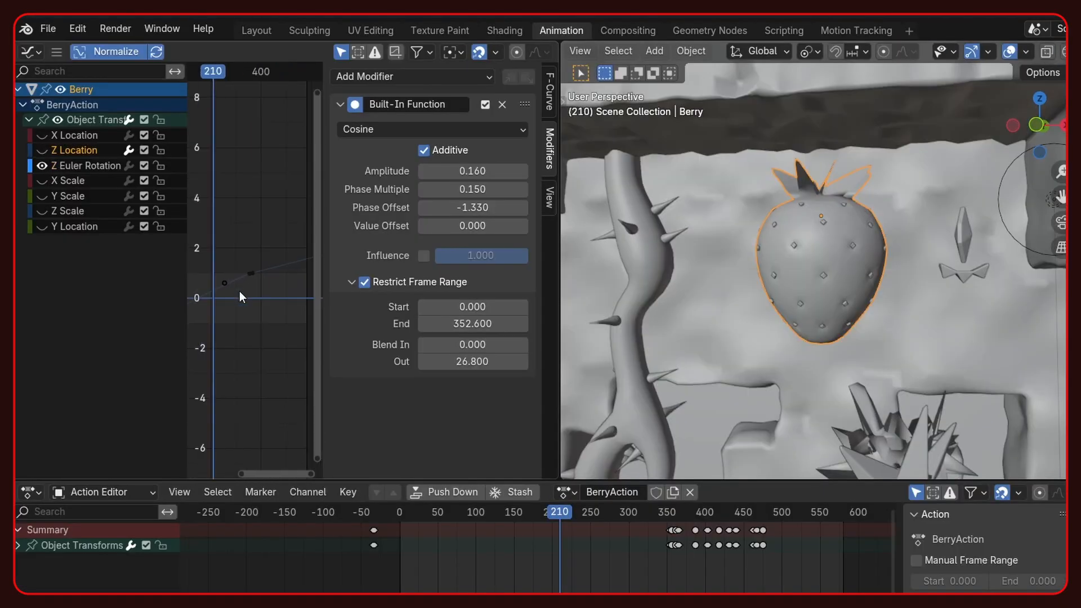
key(Home)
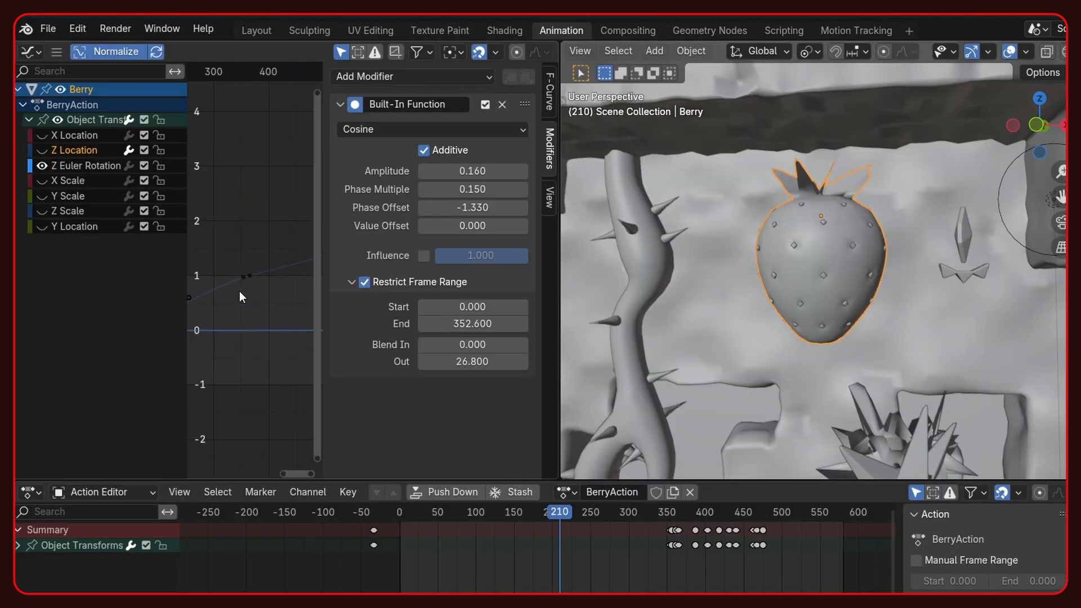
click(66, 166)
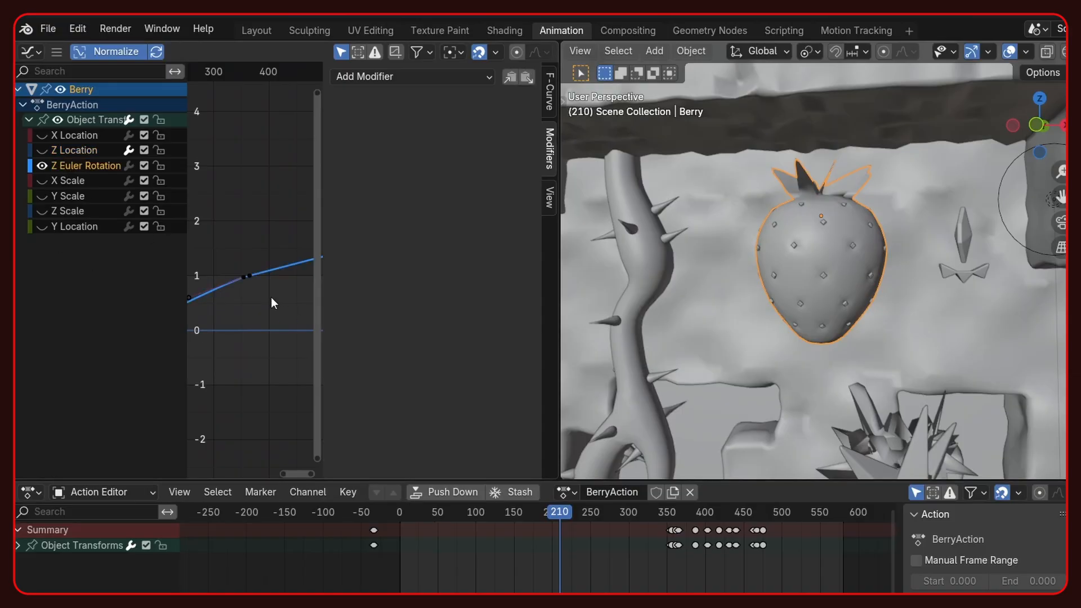
key(Home)
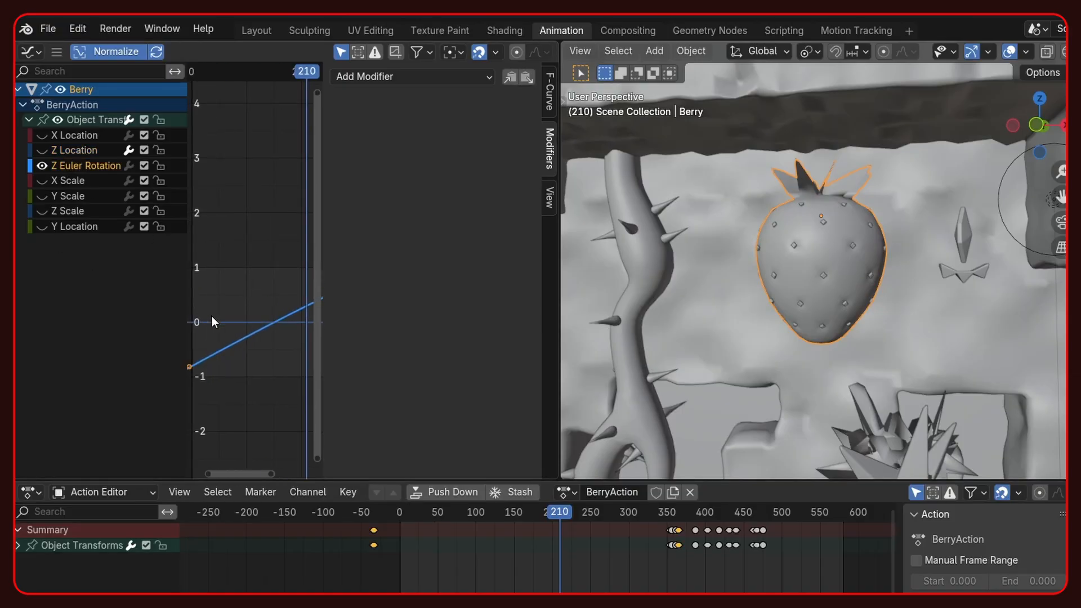
key(shift+e)
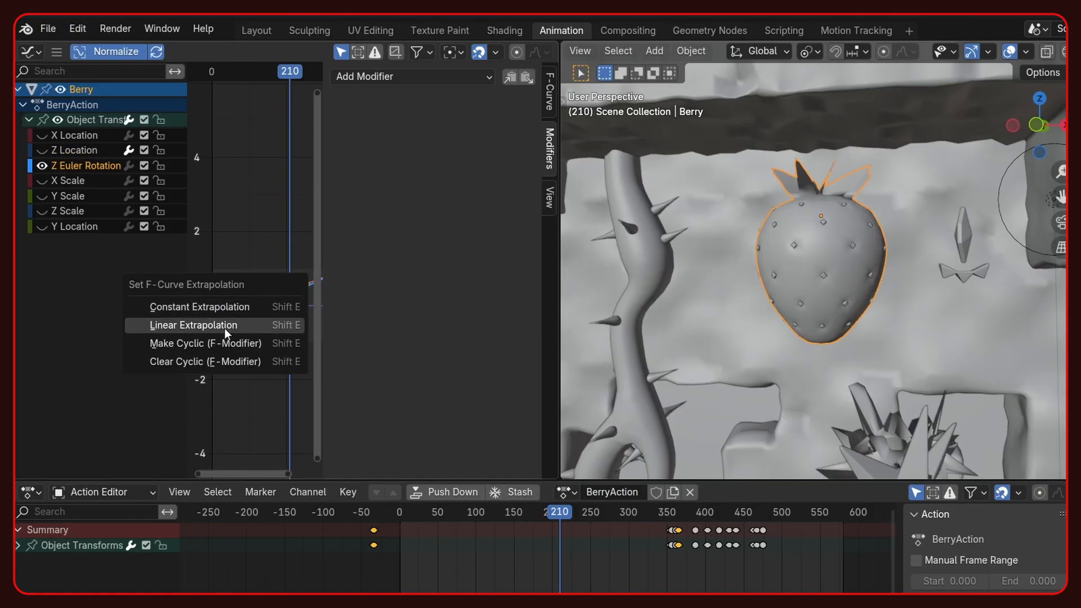
click(213, 325)
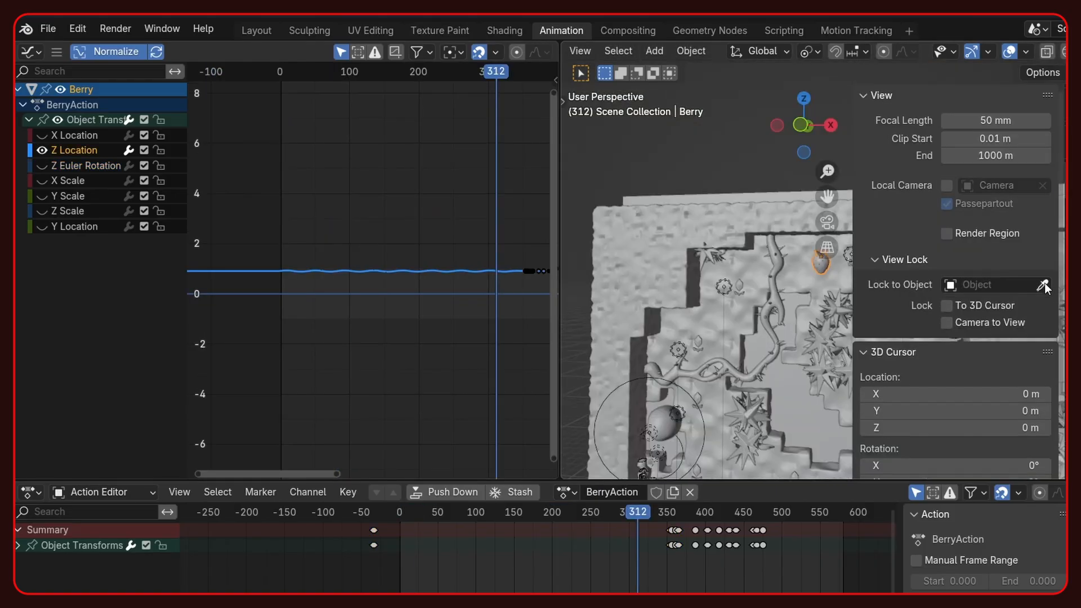
key(n)
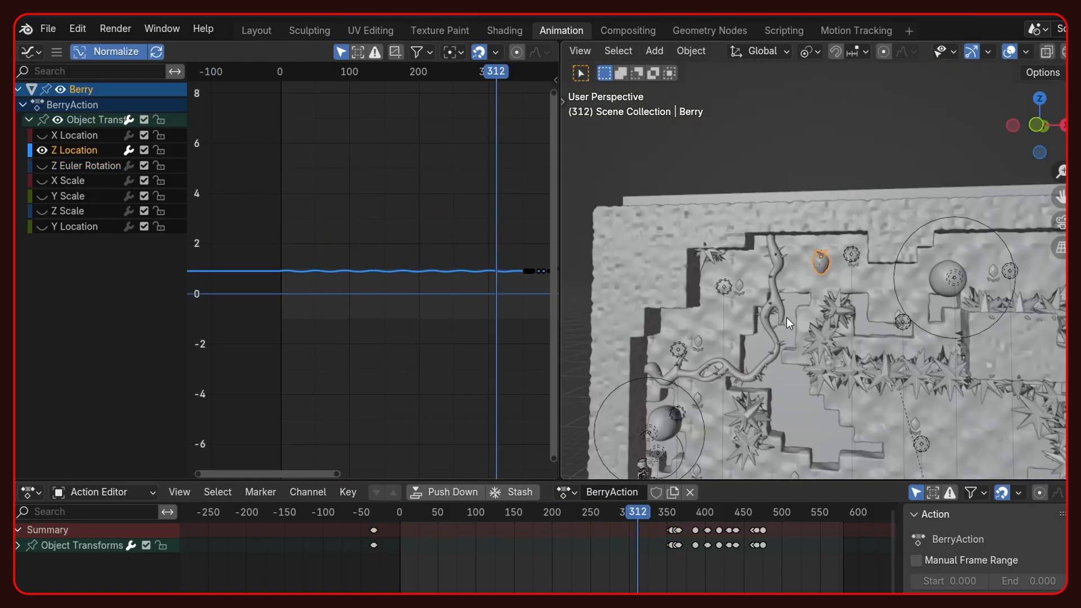
- Examine the Cosine Built-In Function modifier on the Berry's Z Location curve and the motion it produces
key(KP_Decimal)
scroll(823, 291, down, 3)
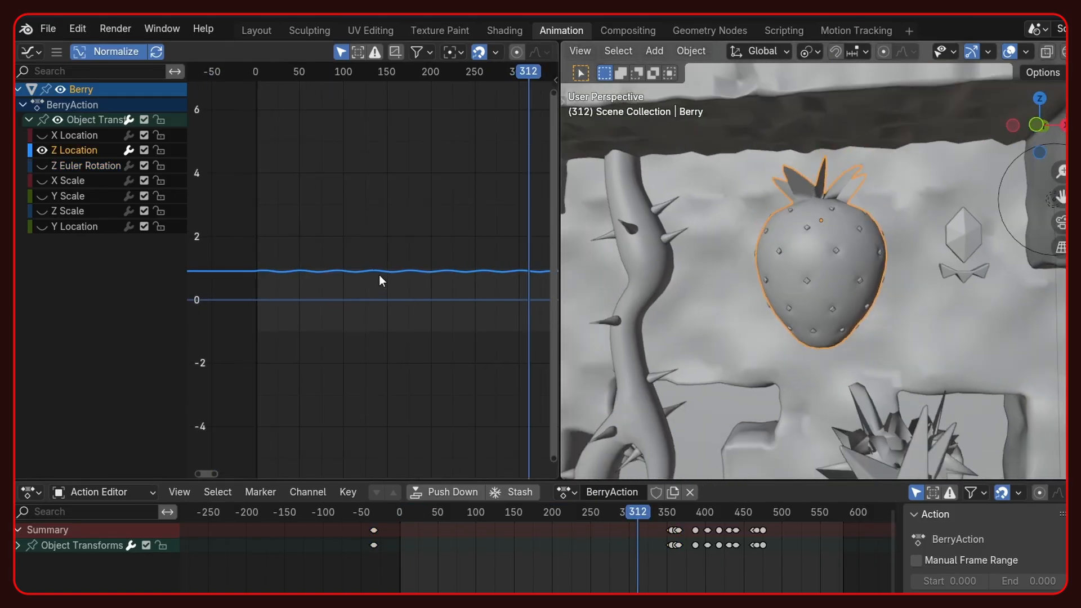
key(n)
click(548, 147)
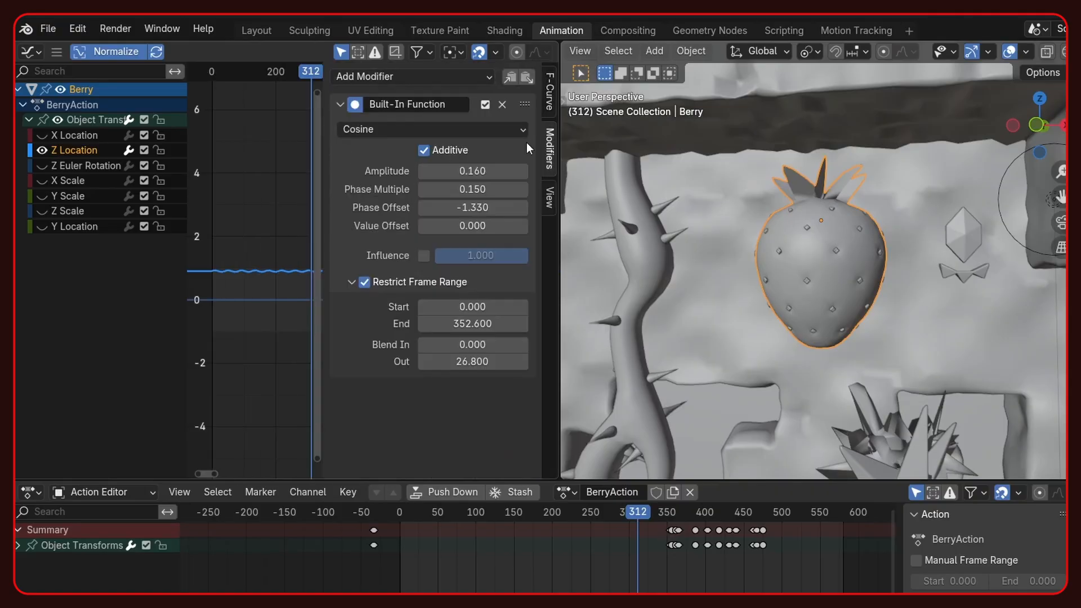
click(374, 129)
scroll(248, 276, up, 3)
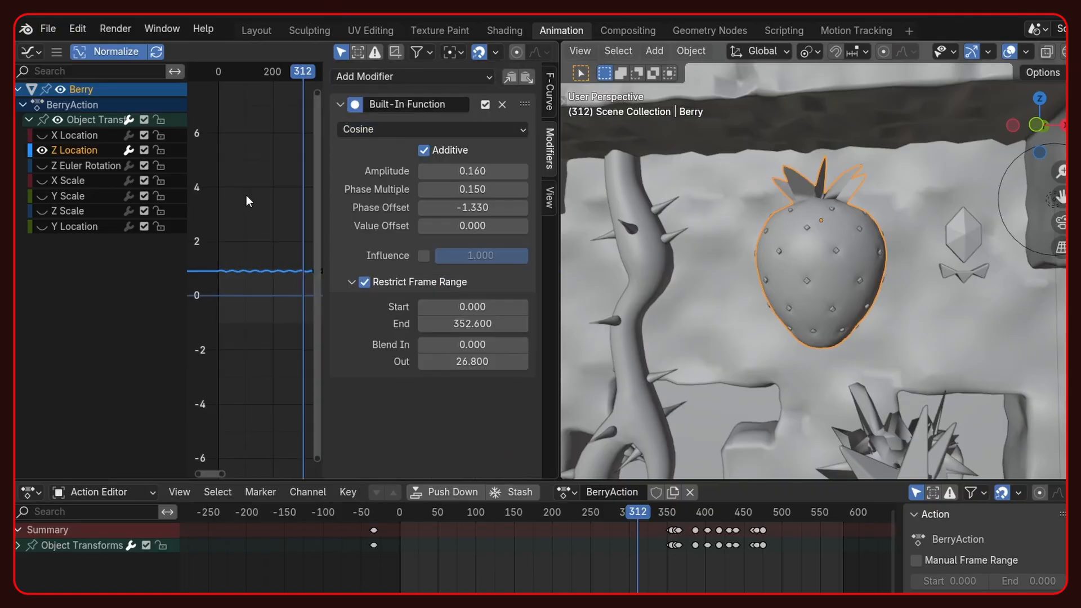
scroll(244, 278, up, 1)
drag(211, 70, 276, 70)
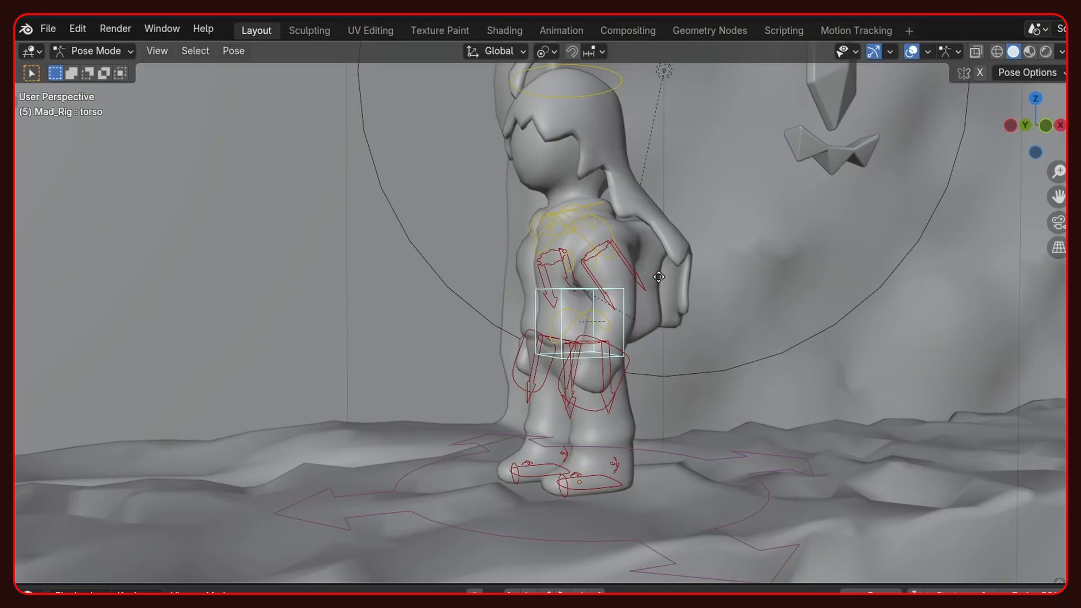
- Try moving Mad_Rig's torso control, and play the character's idle animation
key(g)
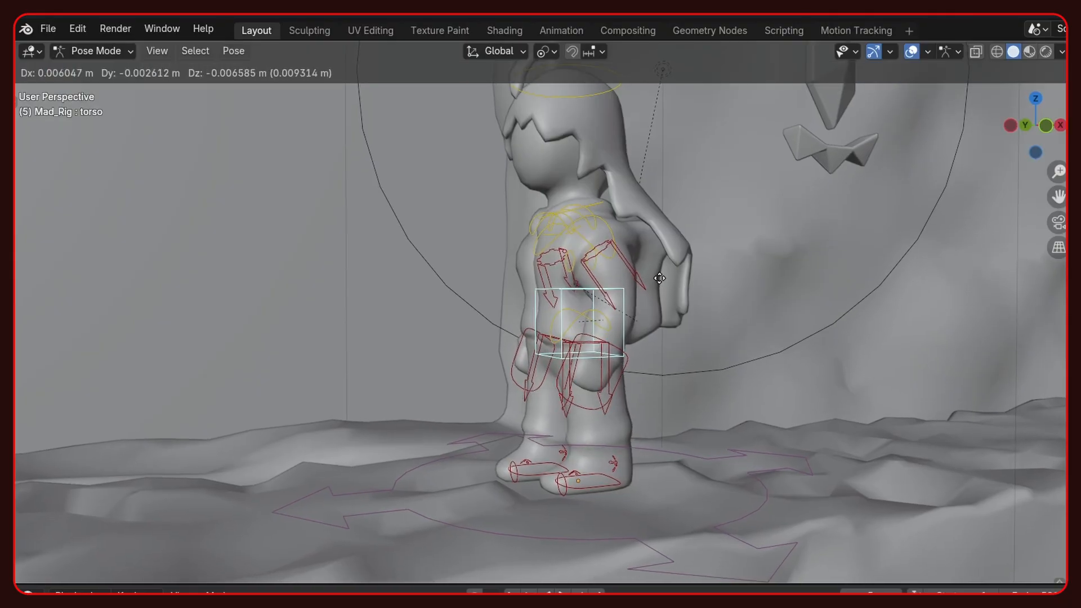
right_click(661, 273)
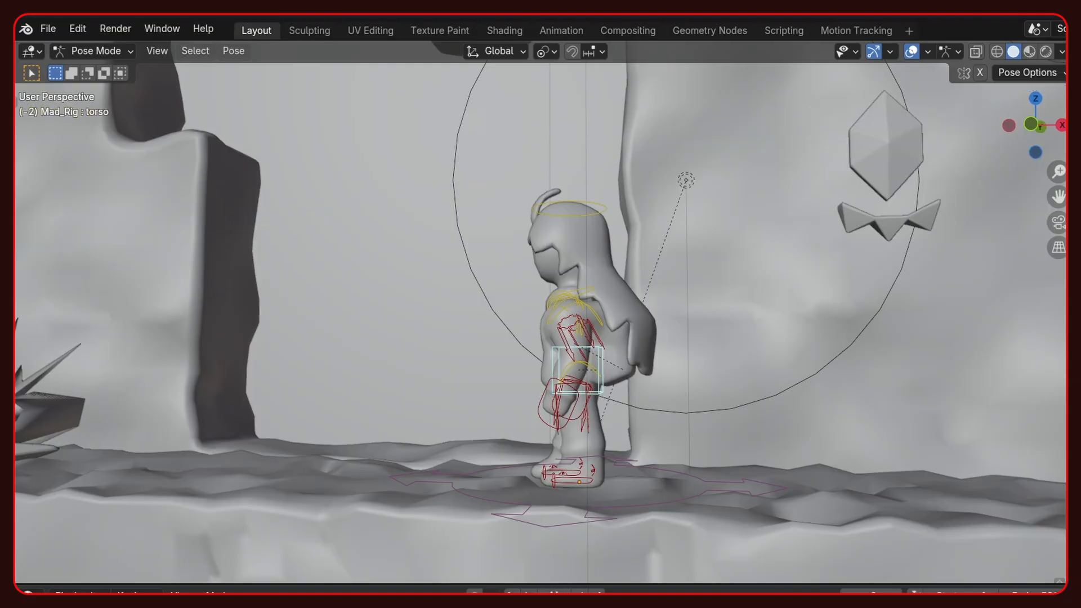
key(space)
mouse_move(525, 414)
middle_down()
mouse_move(624, 413)
mouse_move(589, 400)
mouse_move(533, 410)
middle_up()
key(space)
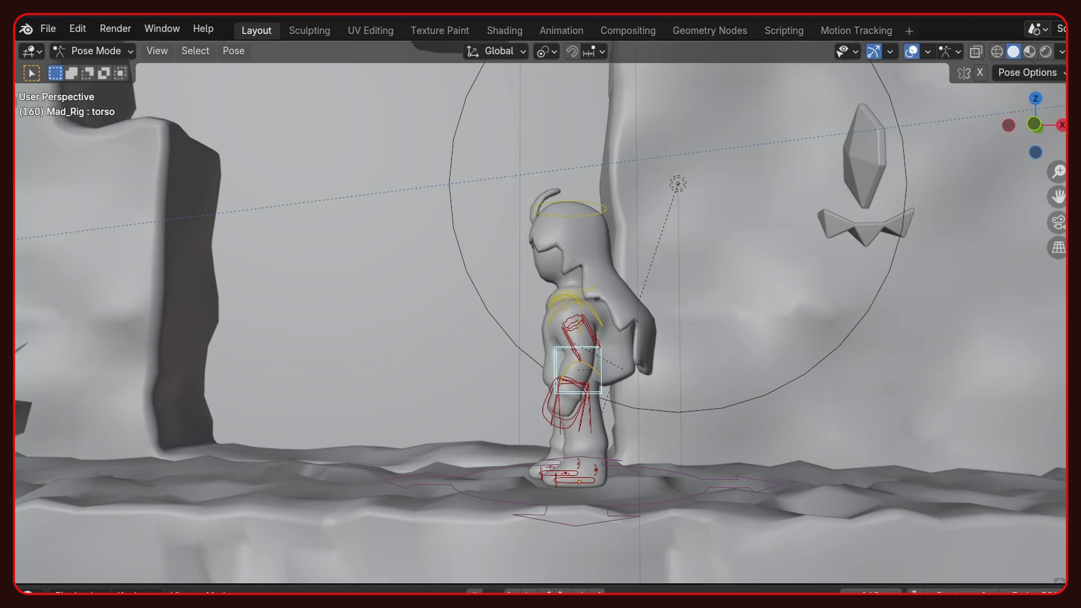
- Paste the flipped pose onto Mad_Rig and play the character's run cycle
key(ctrl+shift+v)
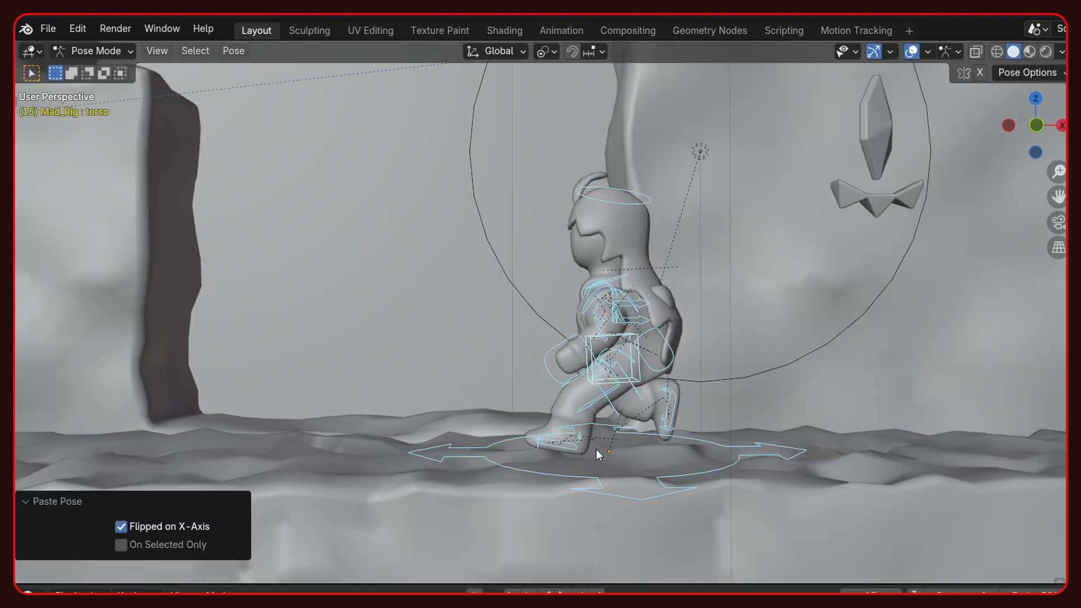
mouse_move(563, 605)
mouse_down()
mouse_move(476, 606)
mouse_move(563, 605)
mouse_up()
key(space)
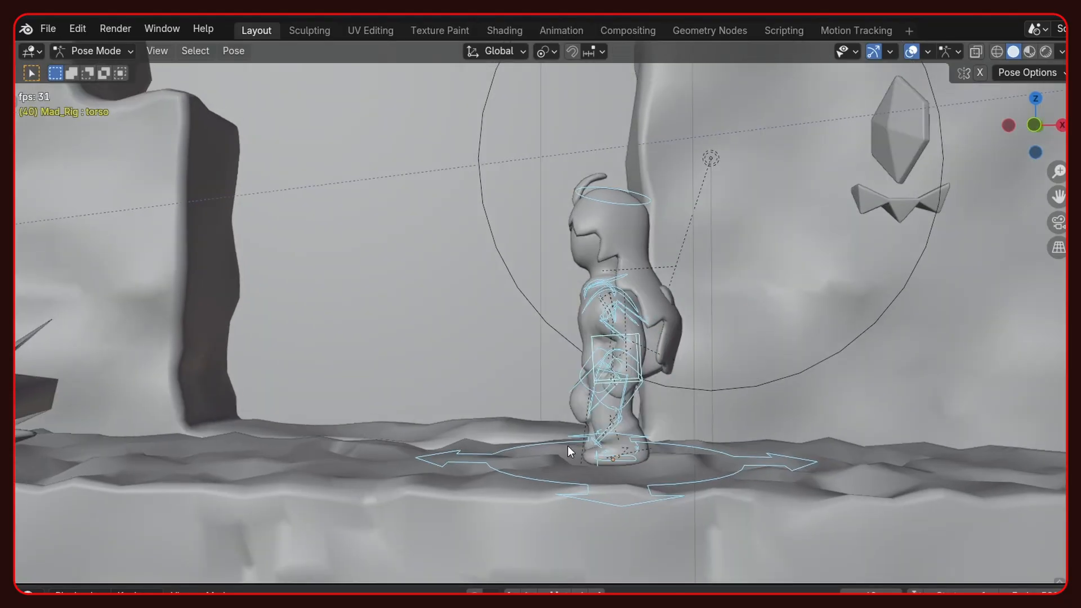
middle_drag(567, 446, 624, 446)
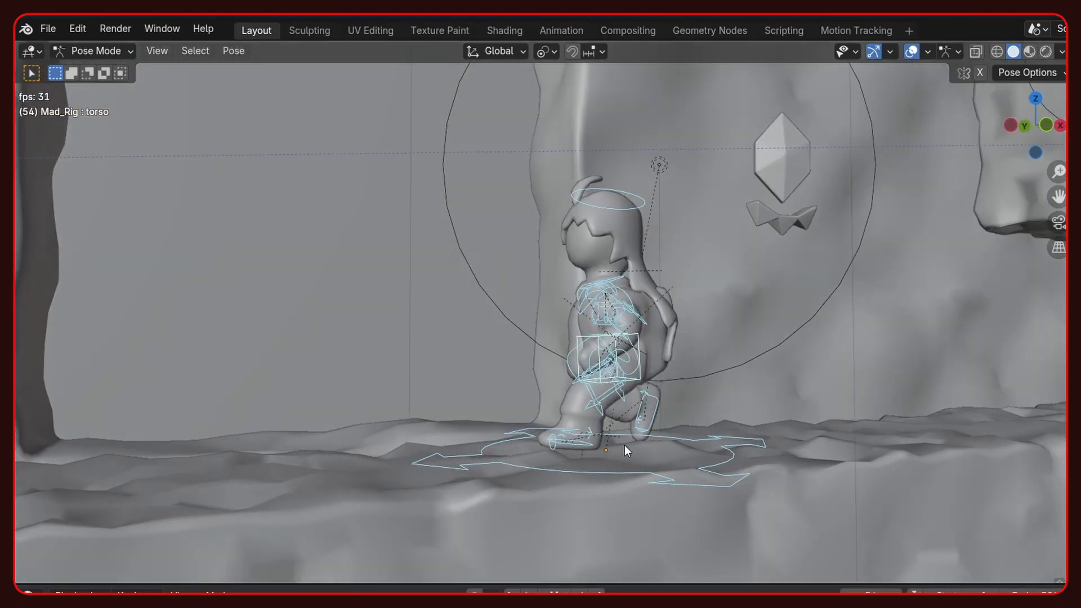
key(space)
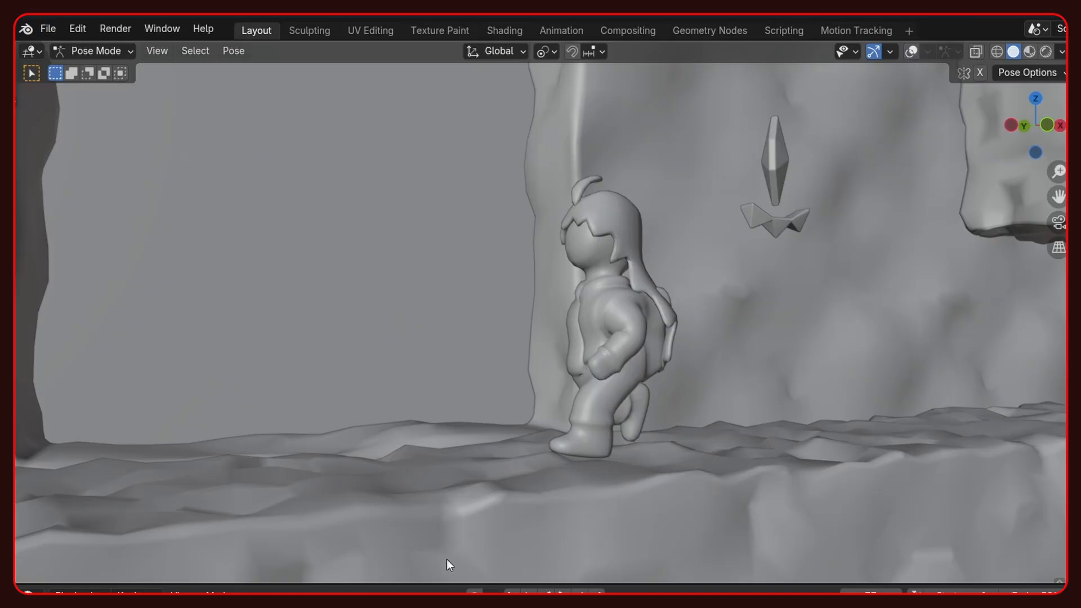
- Play the animation and inspect Mad_Rig's run and mid-air poses
key(space)
middle_drag(509, 383, 455, 382)
key(space)
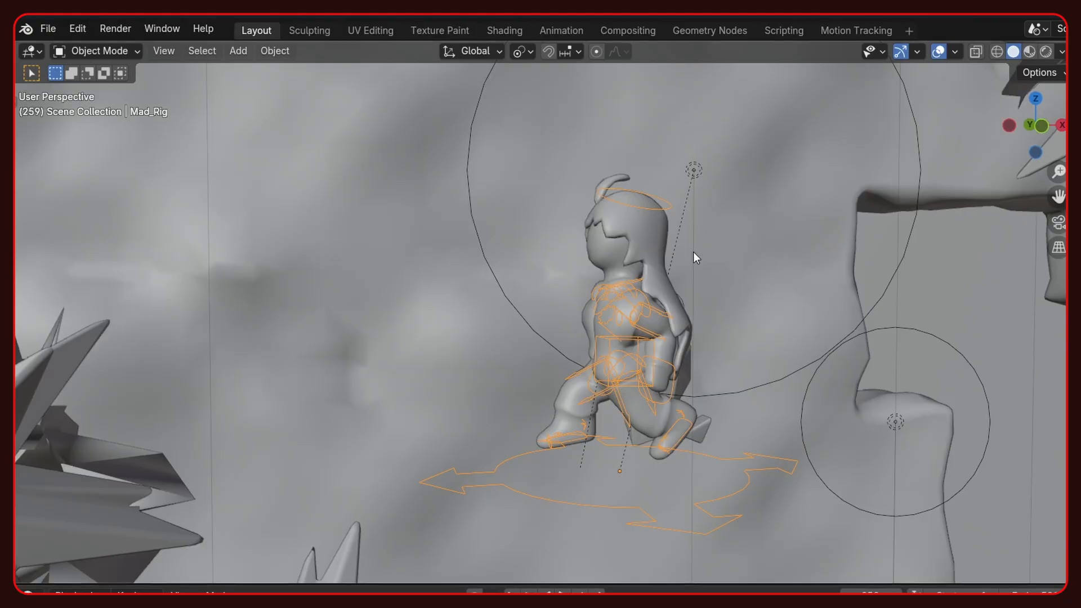
mouse_move(629, 435)
middle_down()
mouse_move(641, 437)
mouse_move(540, 434)
mouse_move(635, 440)
middle_up()
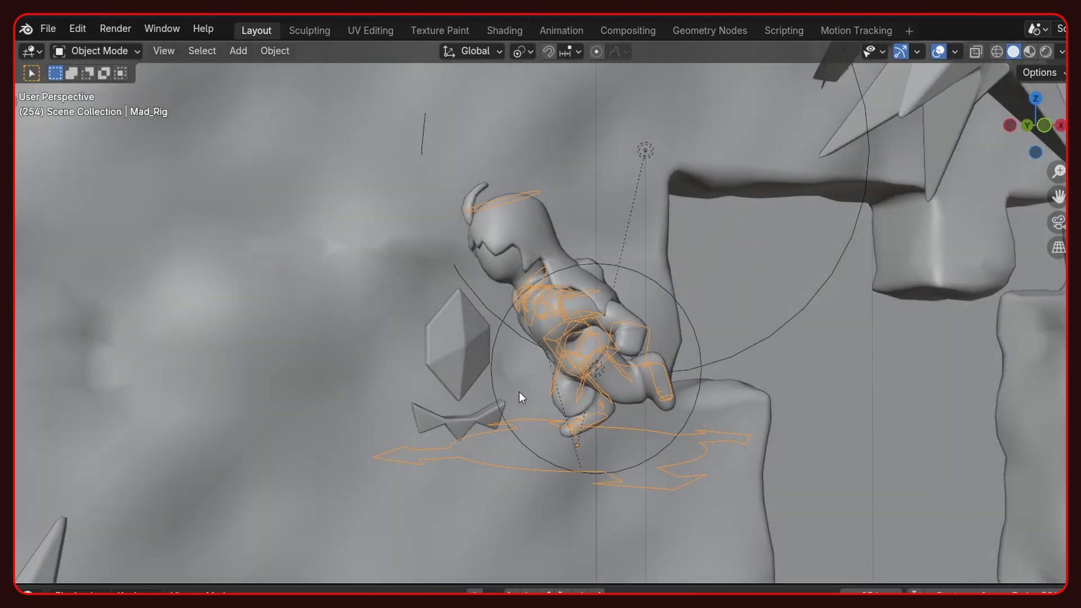
middle_drag(520, 392, 571, 392)
key(space)
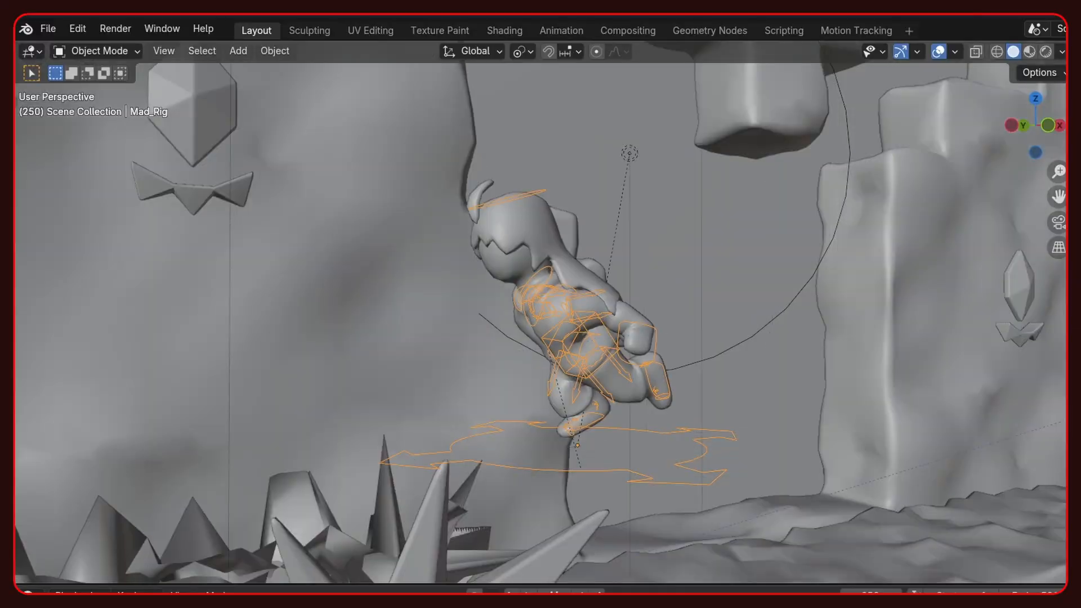
- Play and scrub the animation to inspect Mad_Rig's mid-air pose and its action strips in the NLA timeline
key(Escape)
key(space)
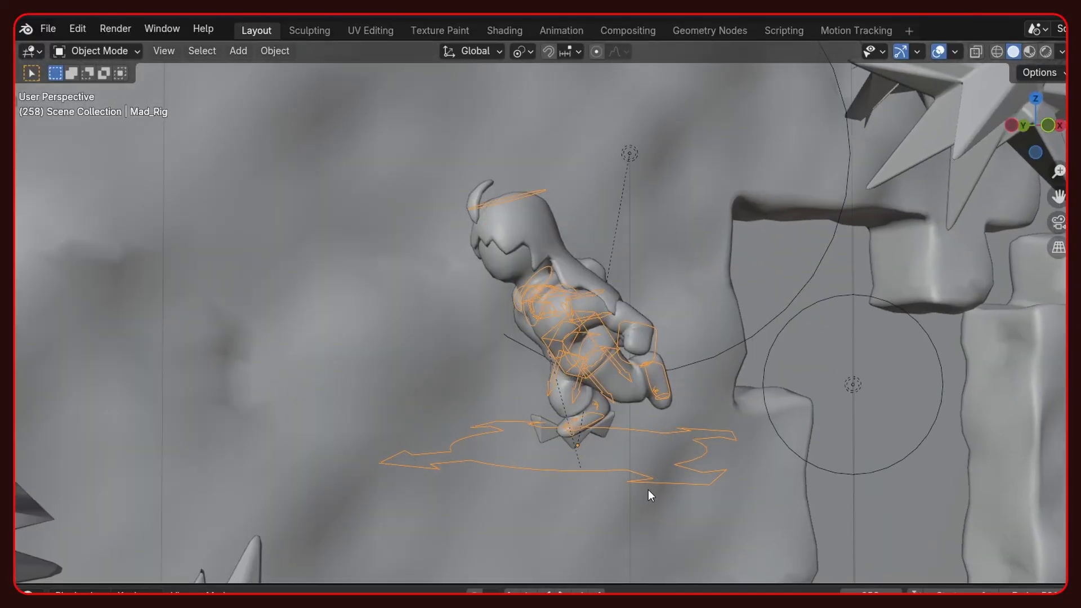
mouse_move(647, 490)
middle_down()
mouse_move(550, 487)
mouse_move(642, 498)
middle_up()
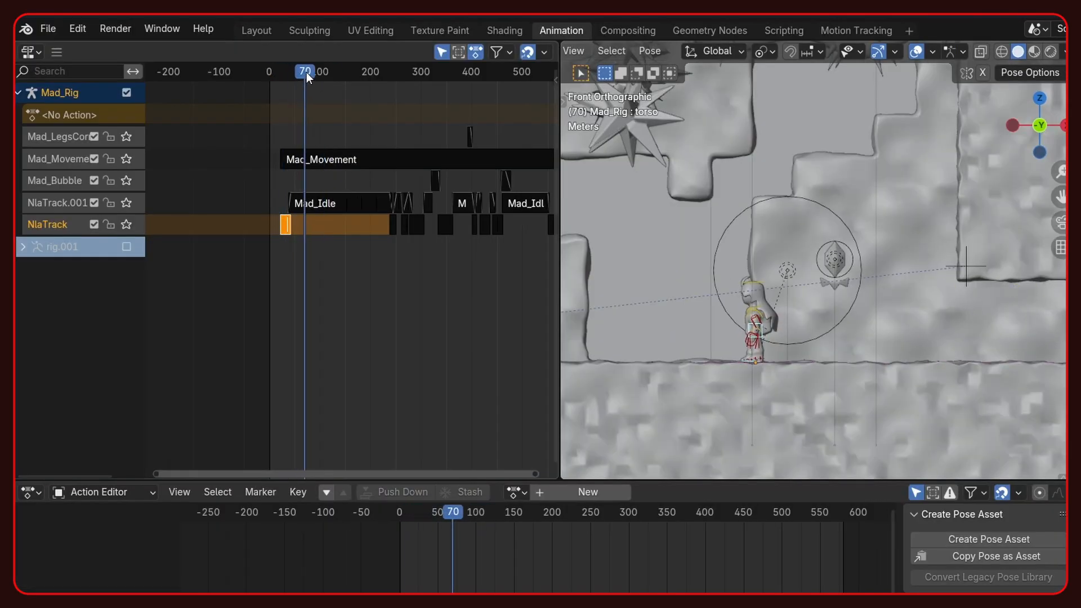
mouse_move(373, 72)
mouse_down()
mouse_move(397, 75)
mouse_move(387, 81)
mouse_up()
key(space)
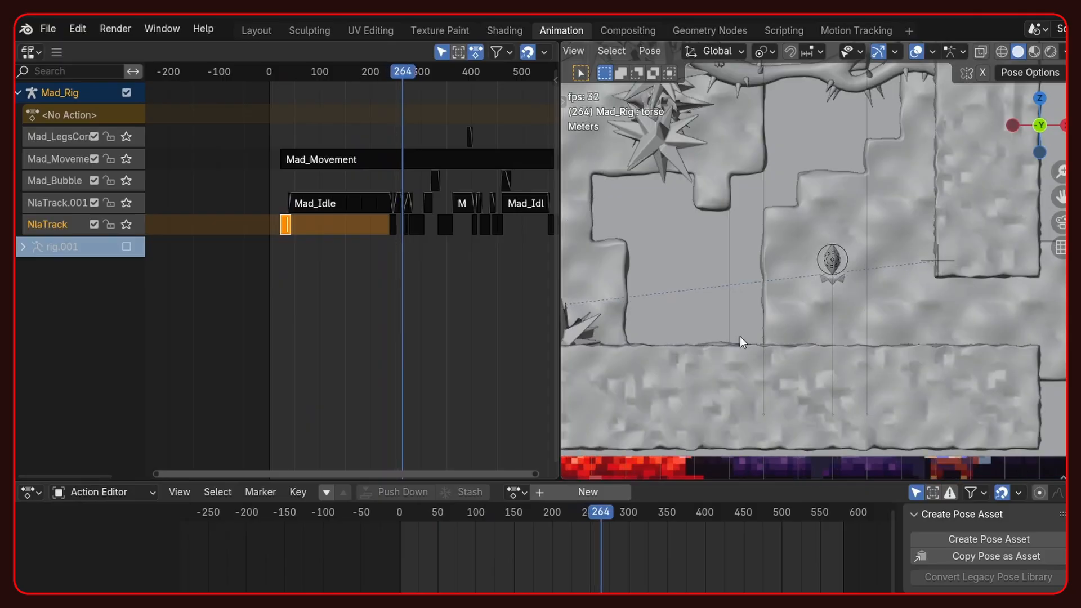
- Return Mad_Rig to Object Mode and lock the 3D view to the Mad_Rig object
scroll(774, 322, down, 2)
shift+middle_drag(739, 317, 894, 335)
key(n)
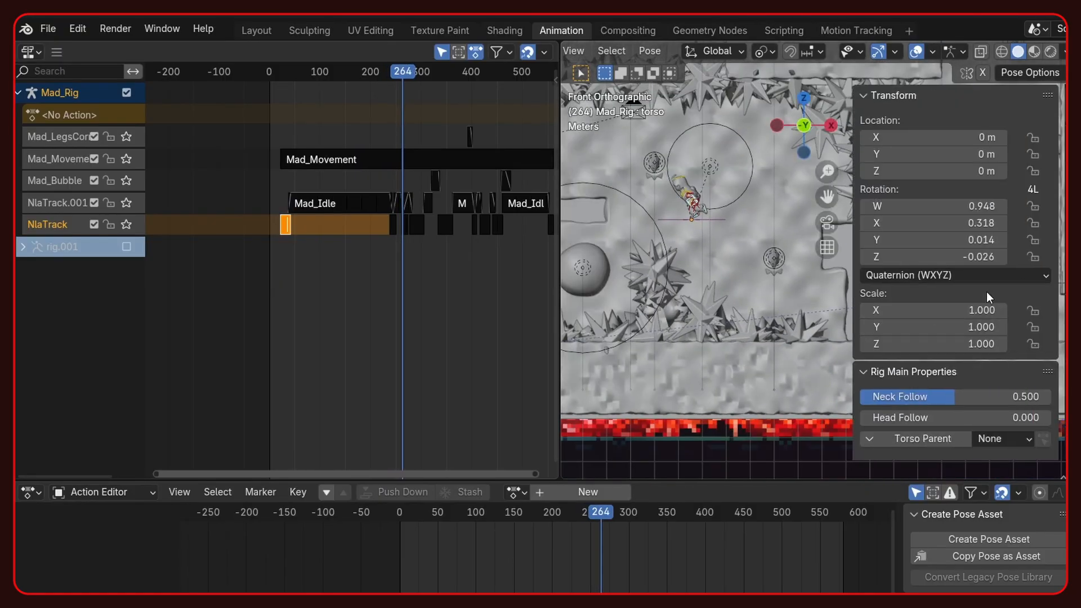
key(Tab)
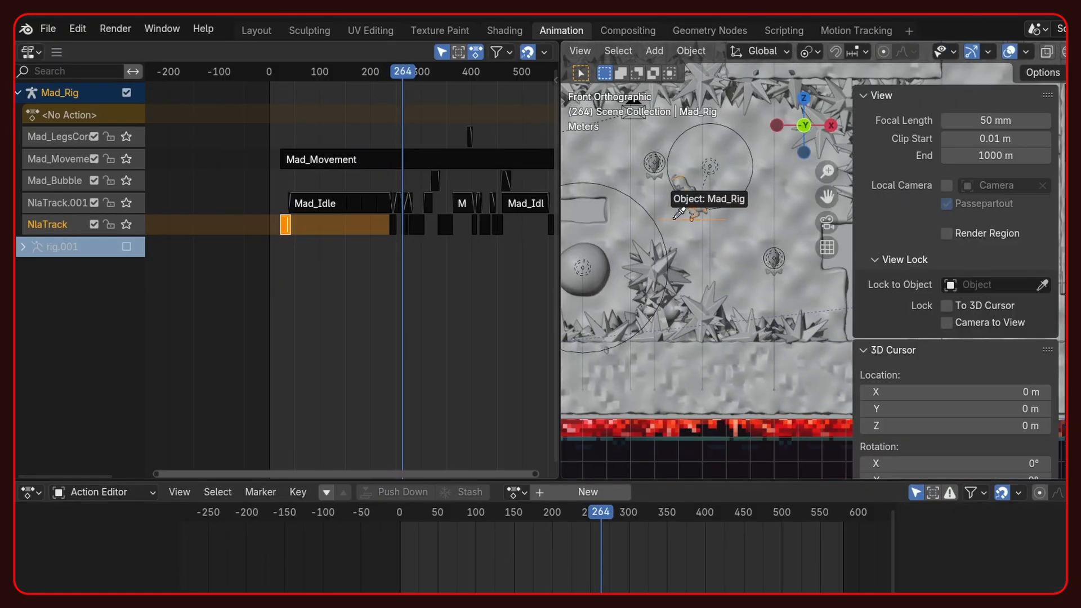
click(676, 218)
key(n)
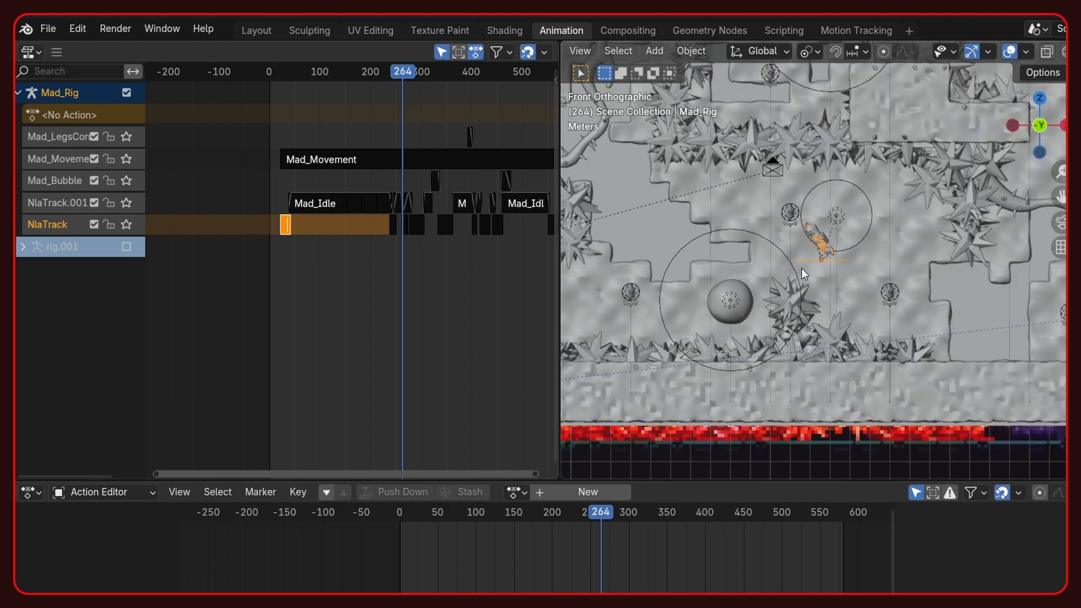
- Play the animation with the view following Mad_Rig and examine its poses frame by frame around frame 445
scroll(801, 268, up, 3)
key(space)
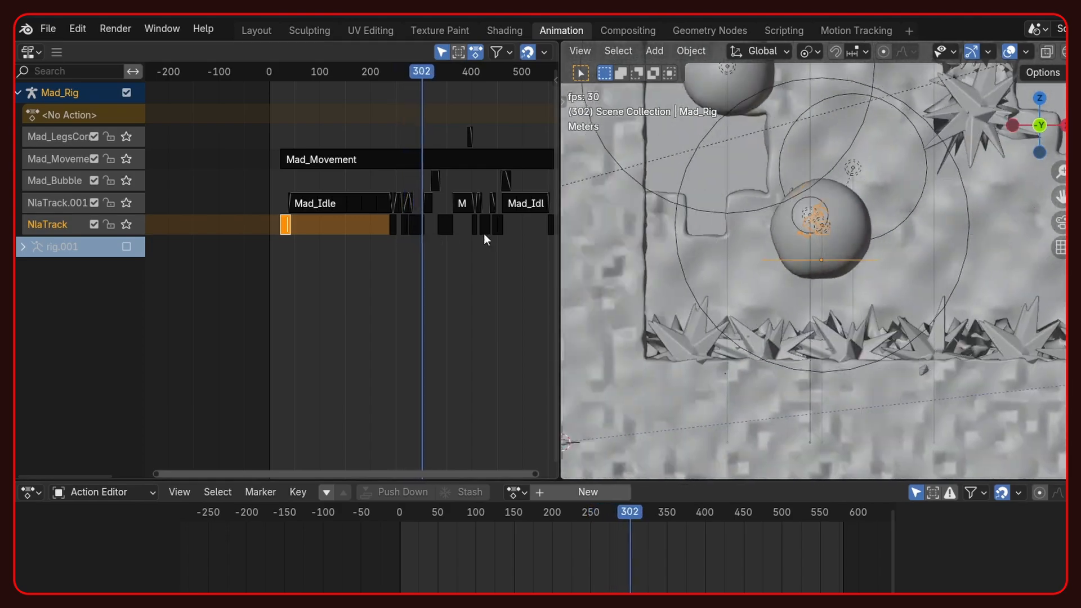
scroll(791, 269, up, 3)
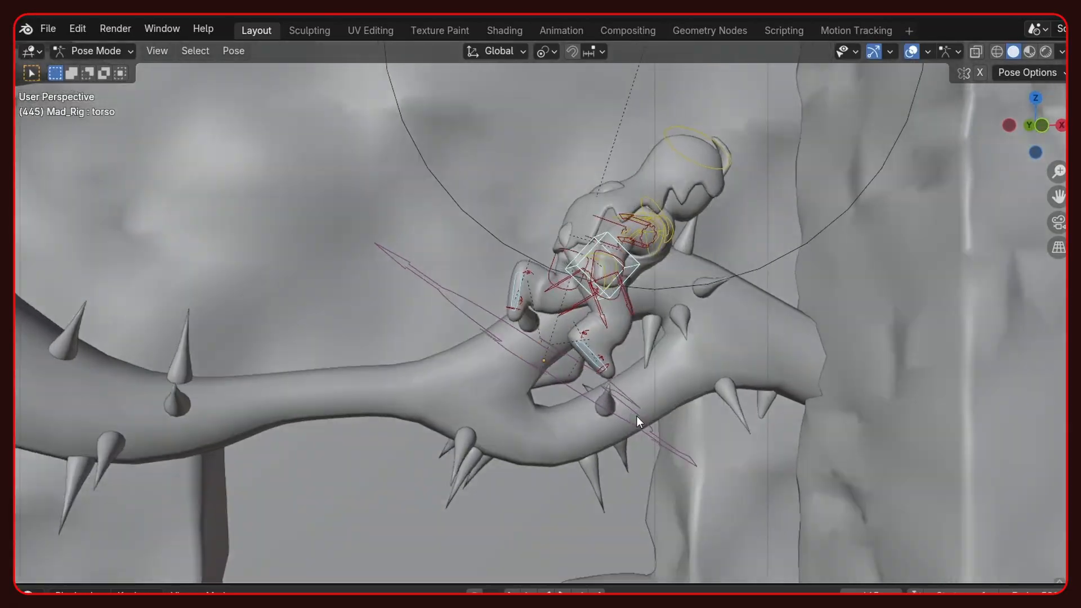
key(space)
key(Right)
key(Right)
key(Right)
key(Right)
key(Right)
key(Right)
key(Right)
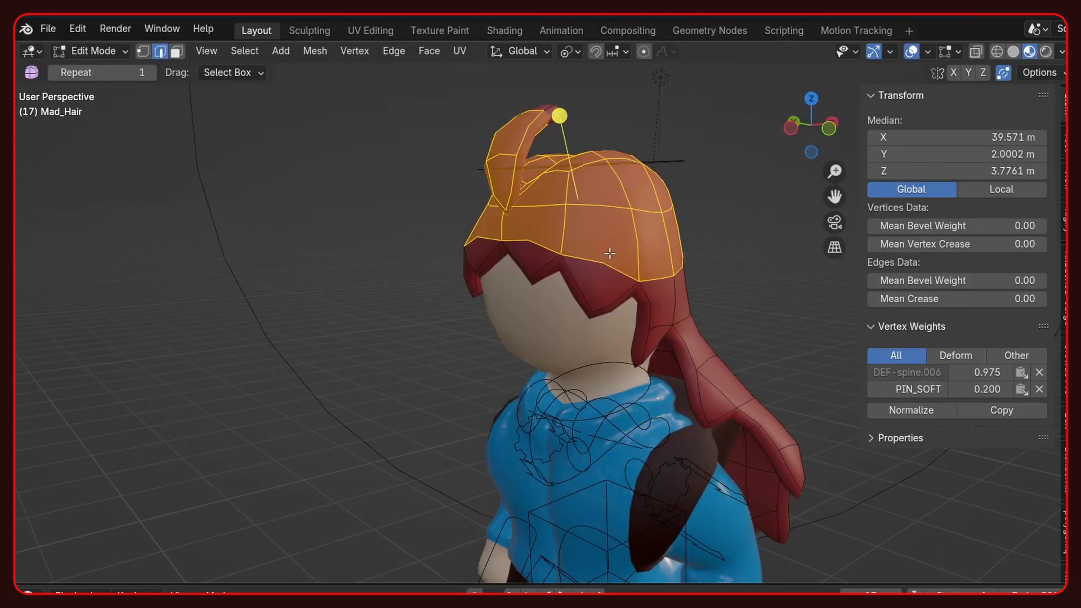
- Deselect Mad_Hair's mesh and review the hair's motion and the rendered camera view in playback
key(alt+a)
key(n)
middle_drag(575, 229, 510, 211)
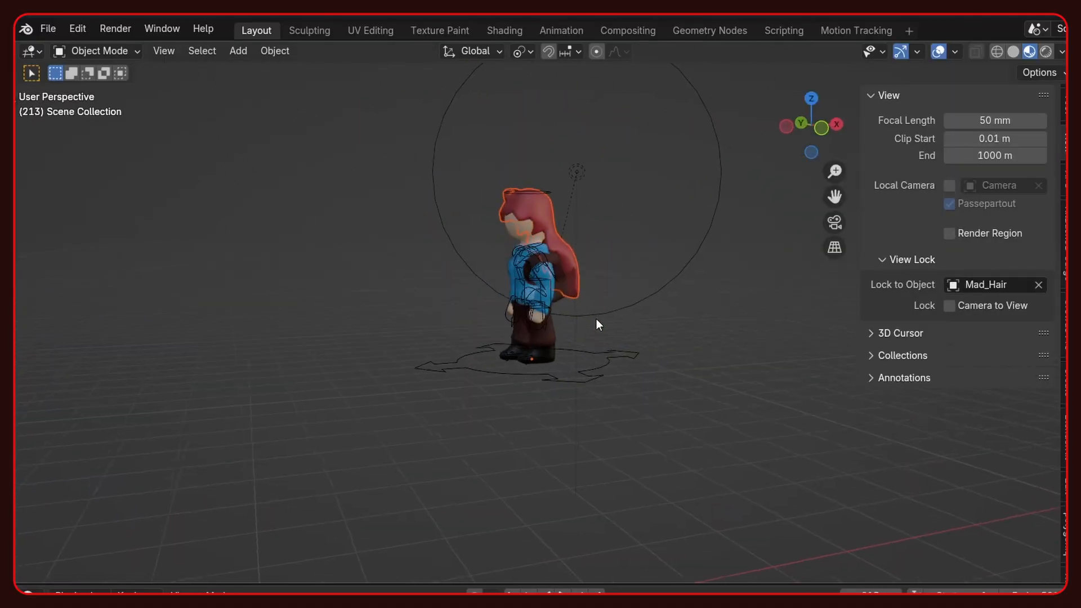
key(n)
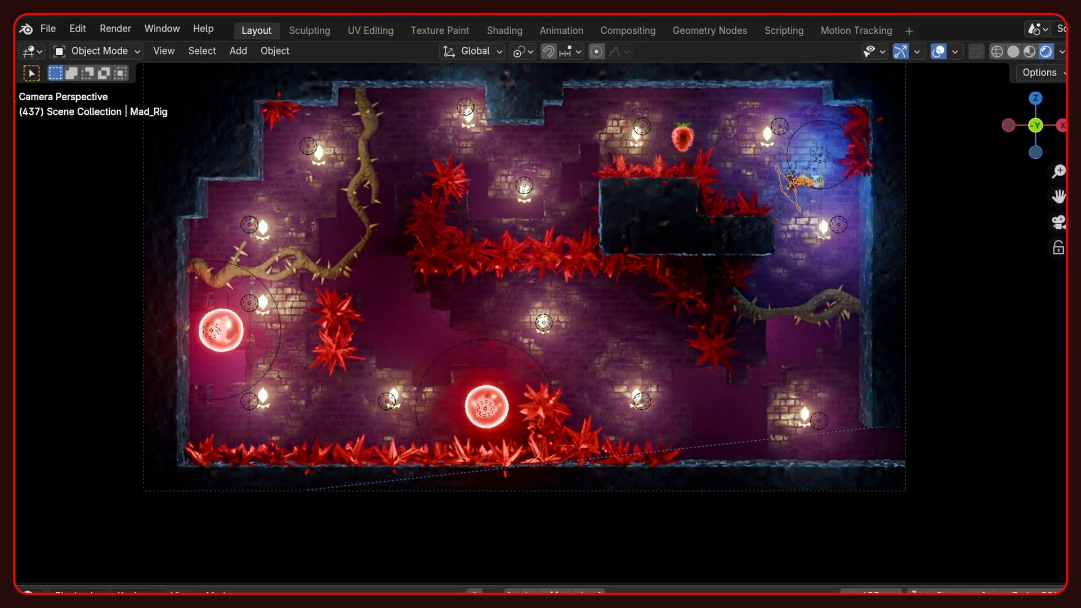
key(space)
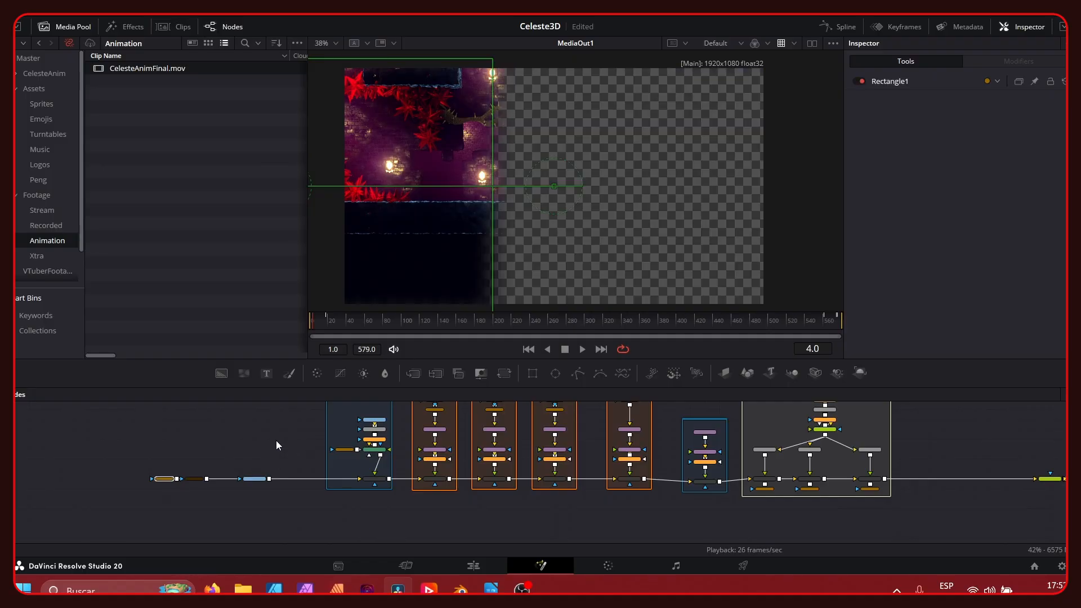
- In DaVinci Resolve, enable the Rectangle3 mask node on the Fusion composition of the rendered level
click(276, 440)
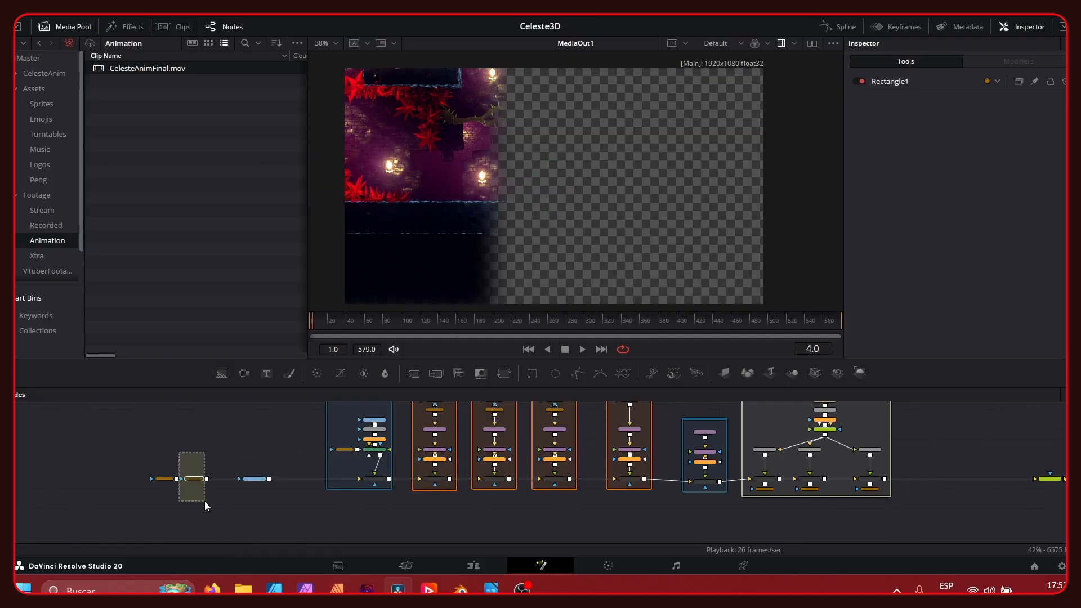
key(ctrl+p)
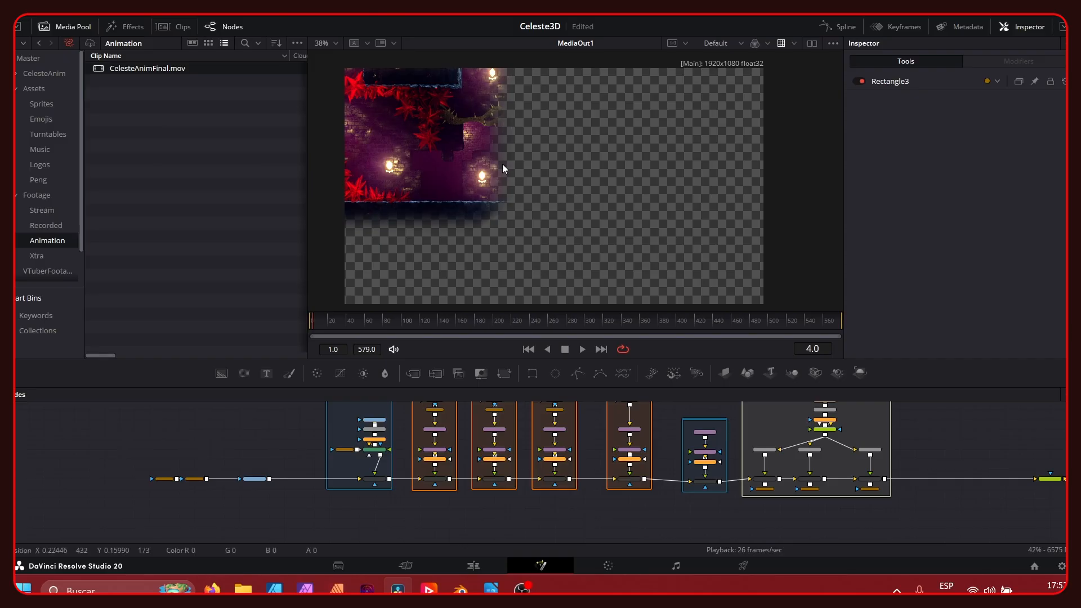
- Switch to the Edit page and step frame by frame through the render's blend with the game footage around 01:00:03:03
click(476, 566)
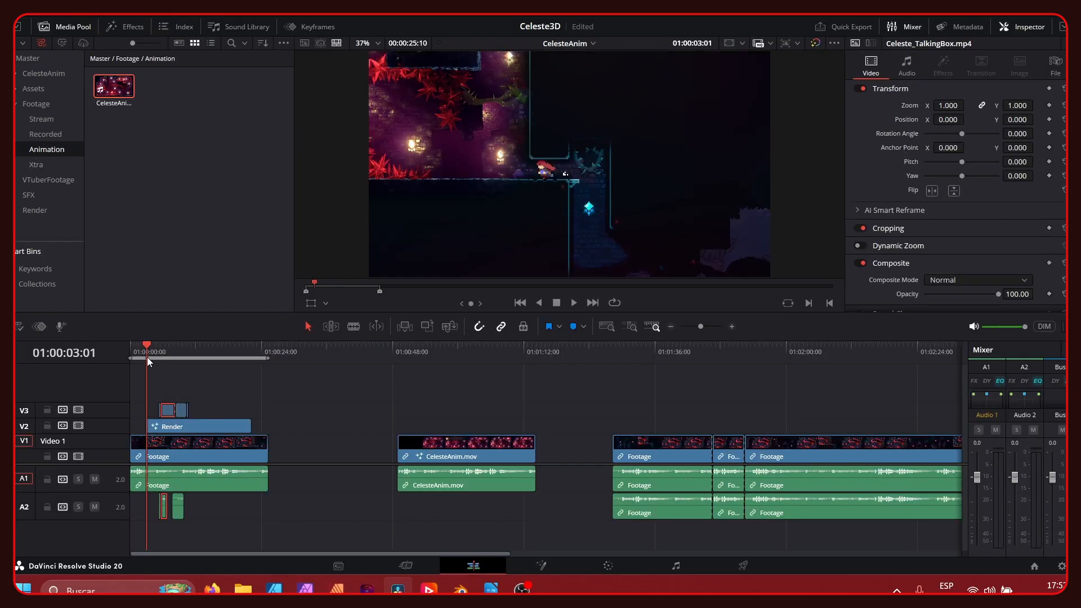
key(Left)
key(Left)
key(Right)
key(Right)
key(Right)
key(Right)
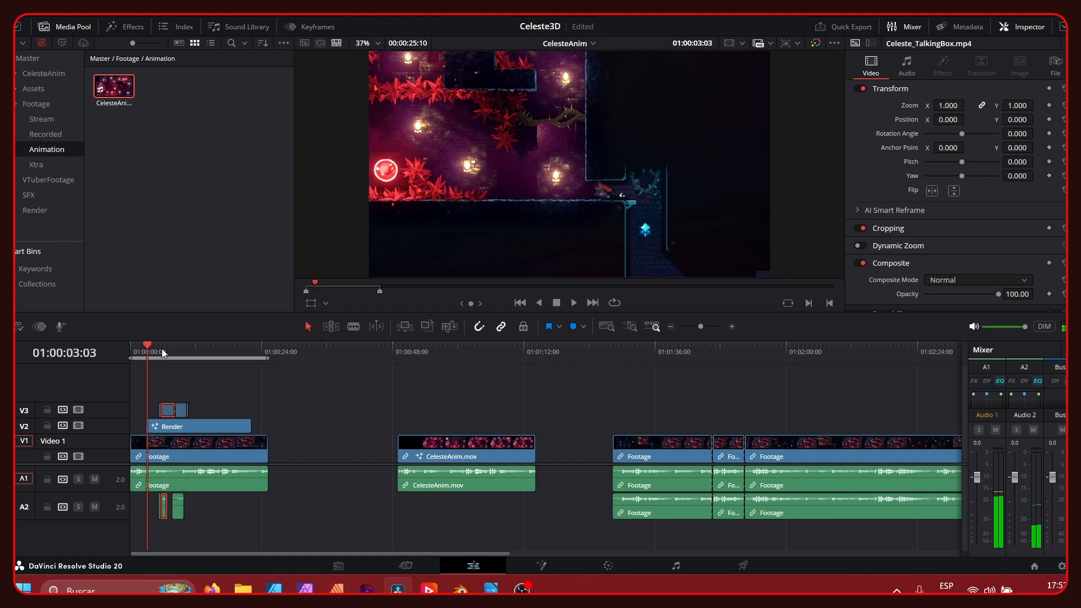
key(Right)
key(Right)
key(Right)
key(Left)
key(Left)
key(Left)
key(Left)
key(Left)
key(Right)
key(Right)
key(Right)
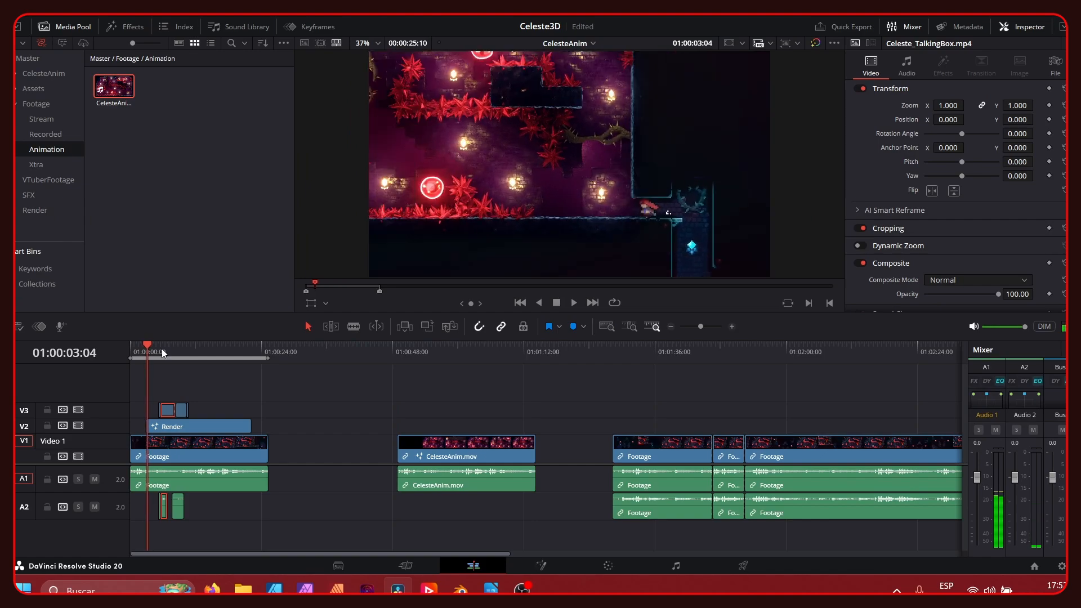
key(Right)
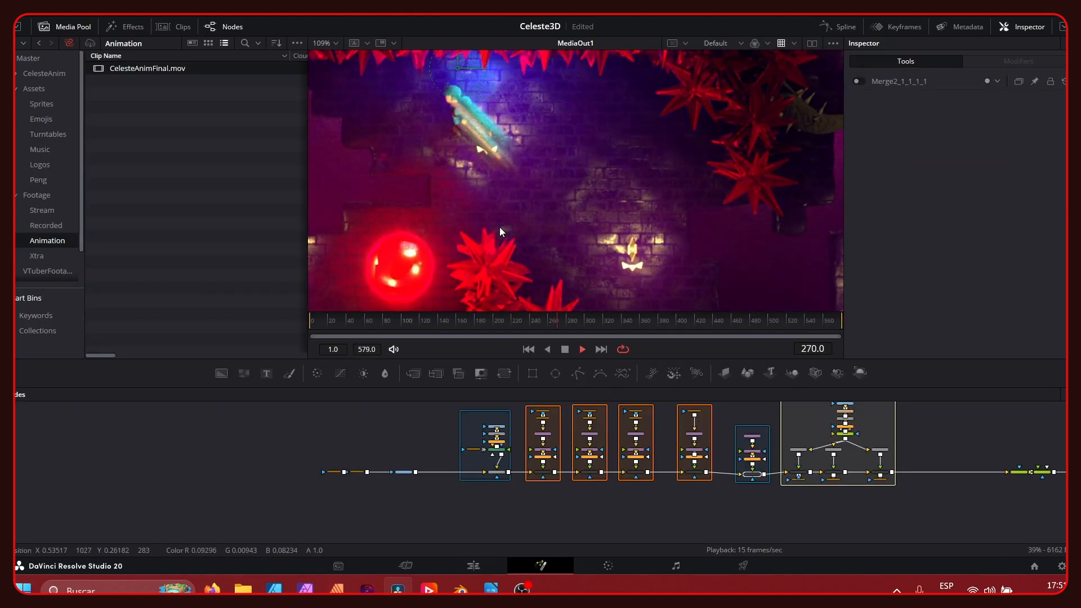
- Examine the Duplicate1 and DirectionalBlur1 nodes in the Fusion viewer at frame 265, where the character dashes
key(space)
ctrl+scroll(463, 443, up, 2)
ctrl+scroll(512, 438, up, 4)
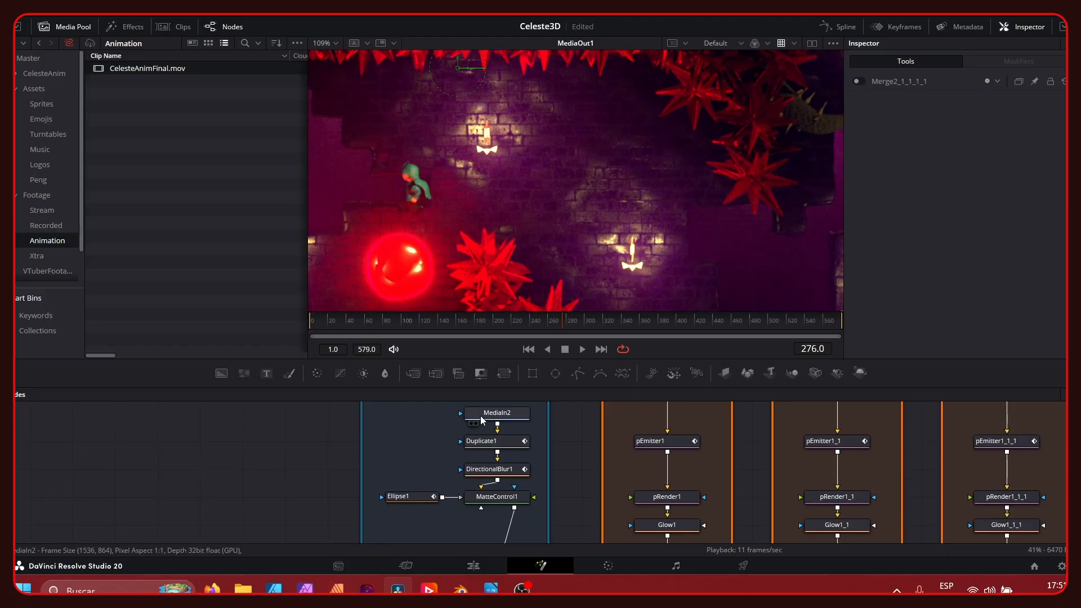
click(481, 419)
click(557, 321)
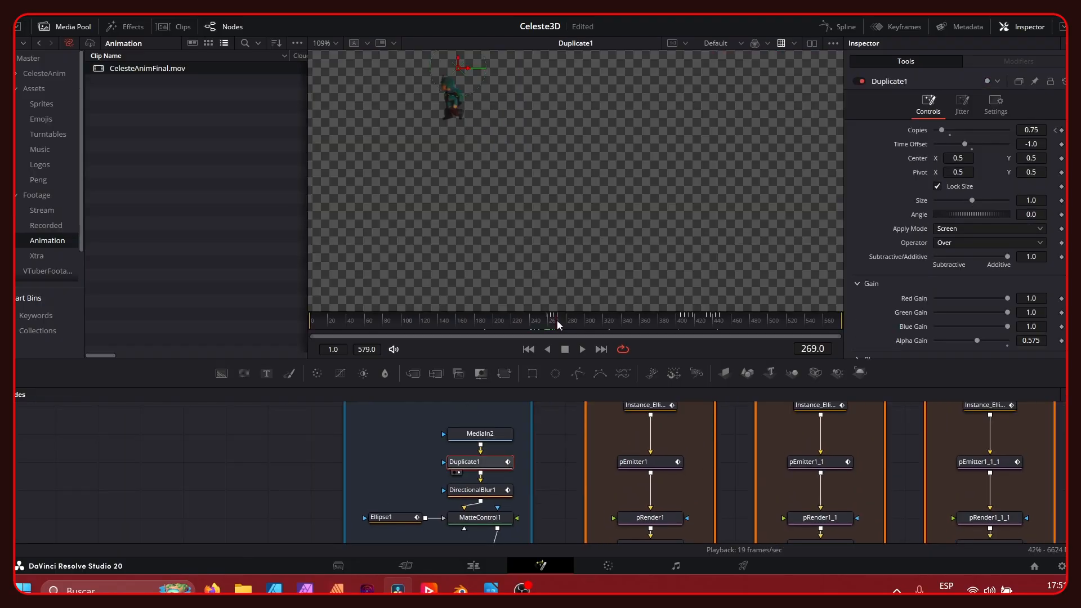
drag(556, 322, 553, 322)
click(468, 491)
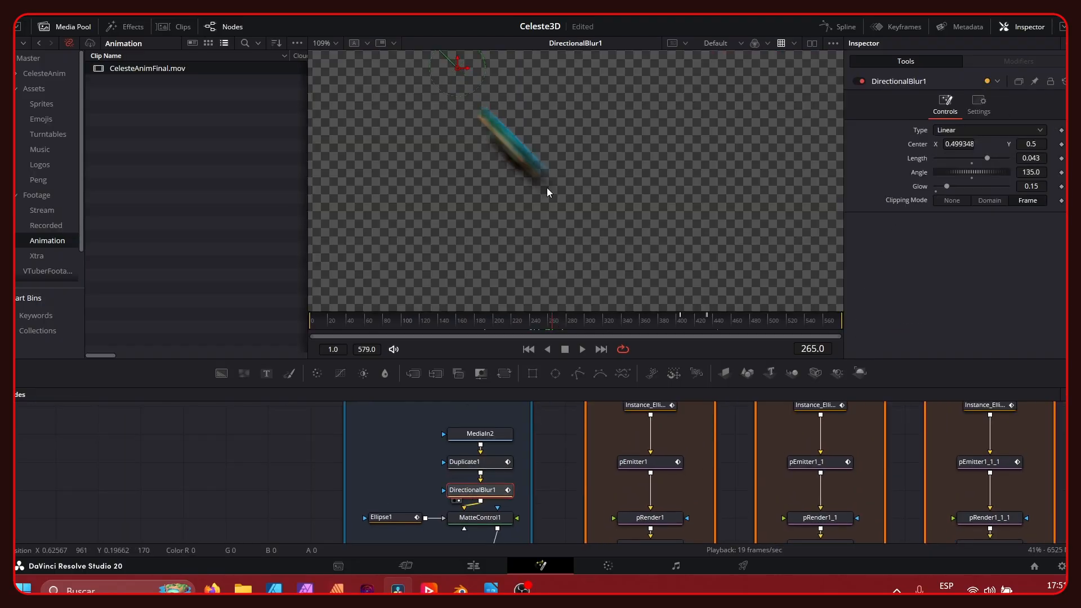
click(492, 463)
click(491, 488)
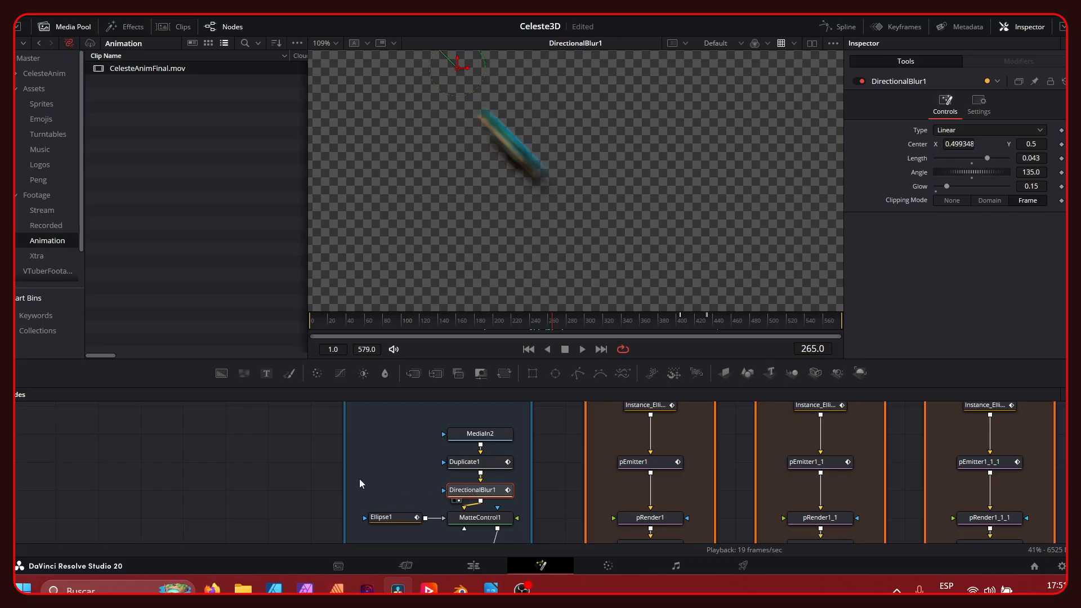
- Scrub and play the Fusion composite to examine the dash, candle and bubble effects between frames 256 and 293
middle_drag(359, 479, 423, 345)
click(475, 469)
click(534, 326)
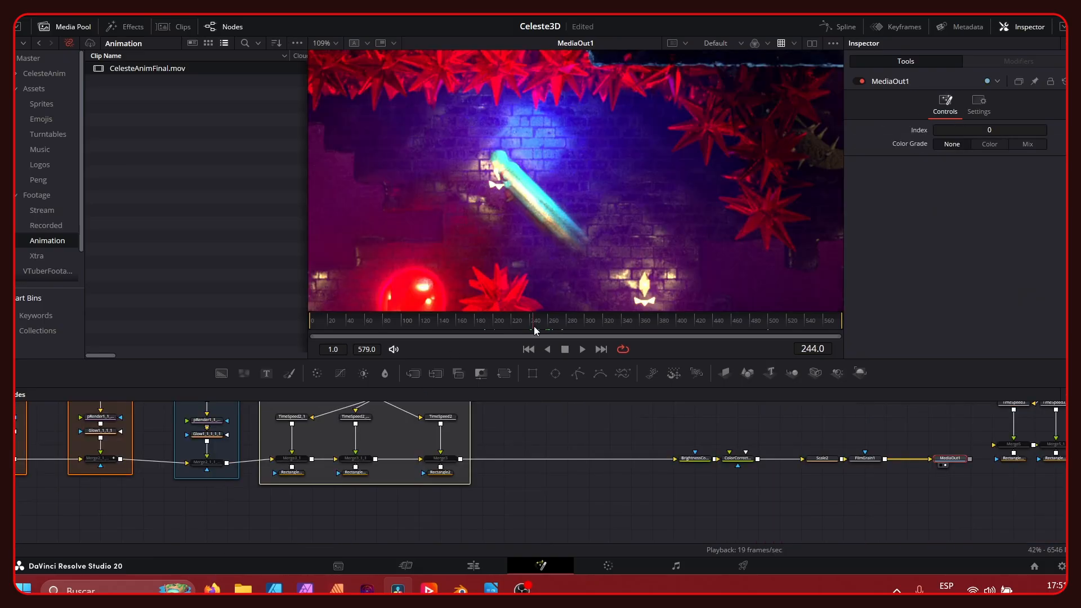
key(space)
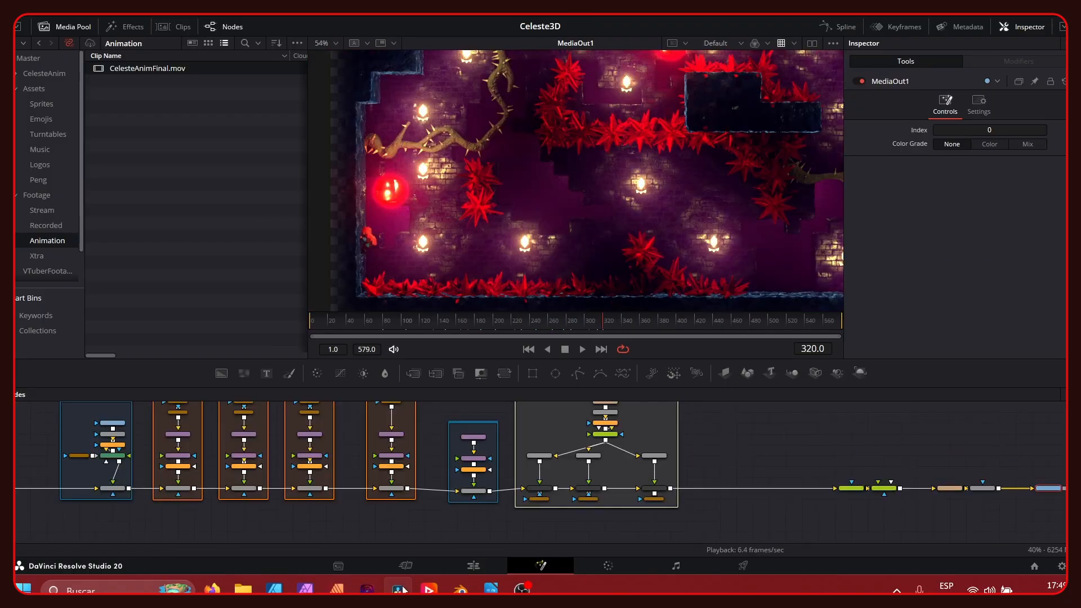
drag(545, 323, 541, 326)
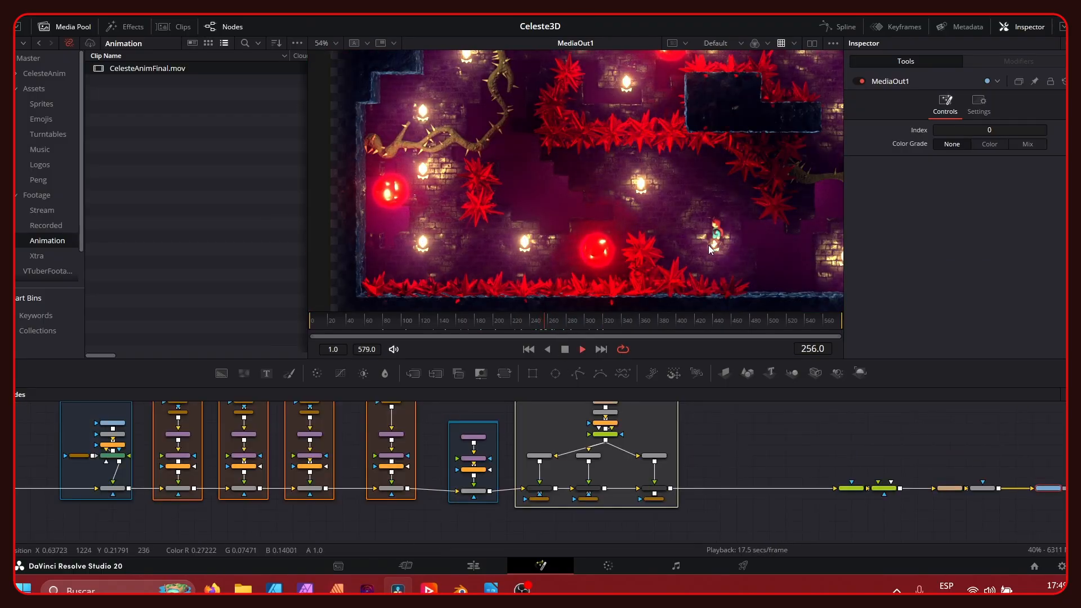
key(space)
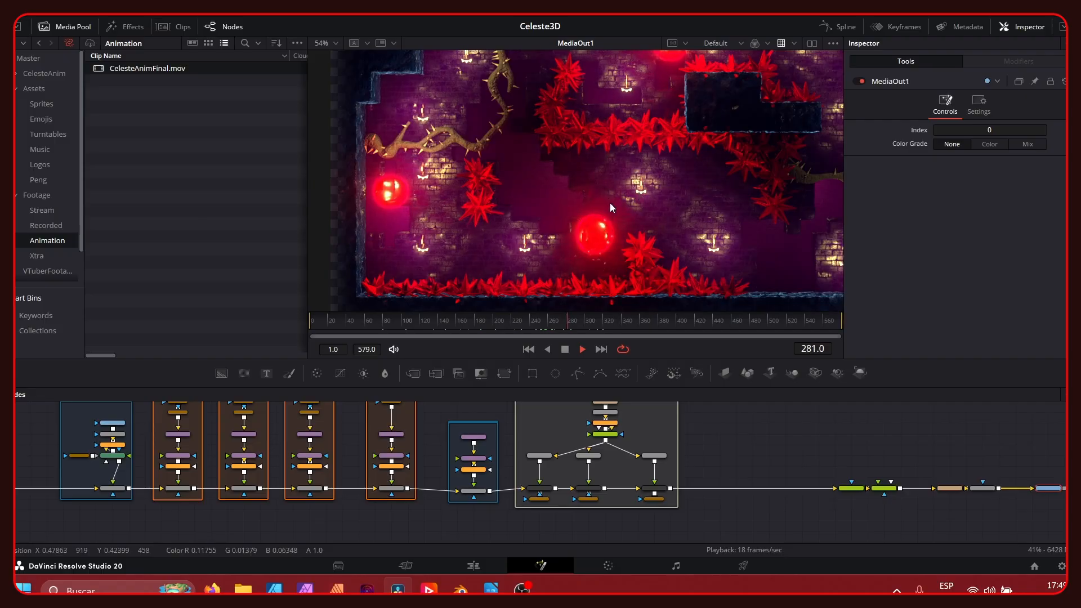
key(space)
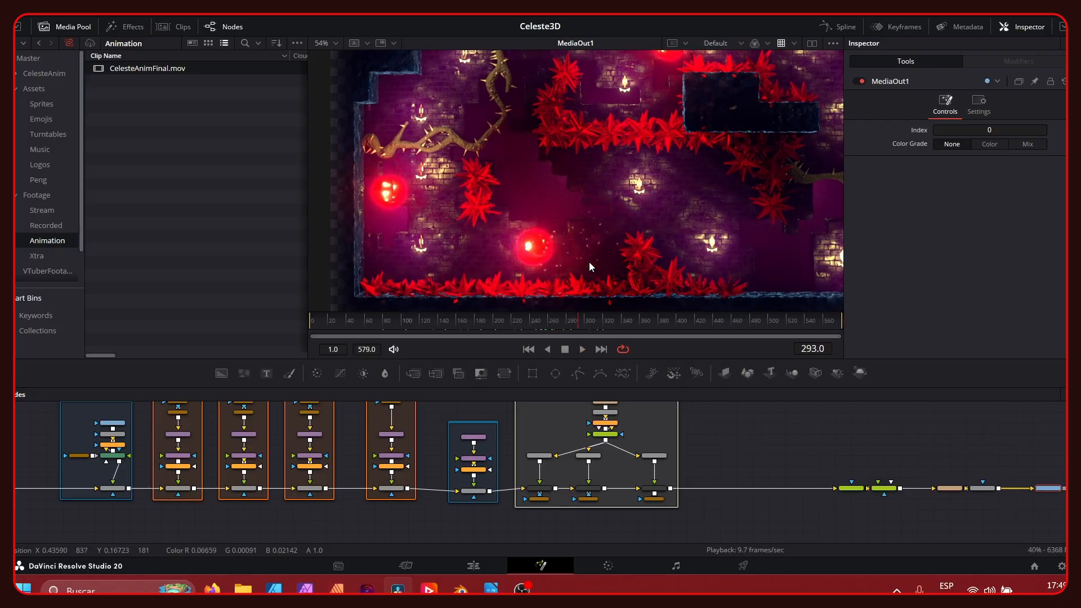
drag(597, 322, 553, 321)
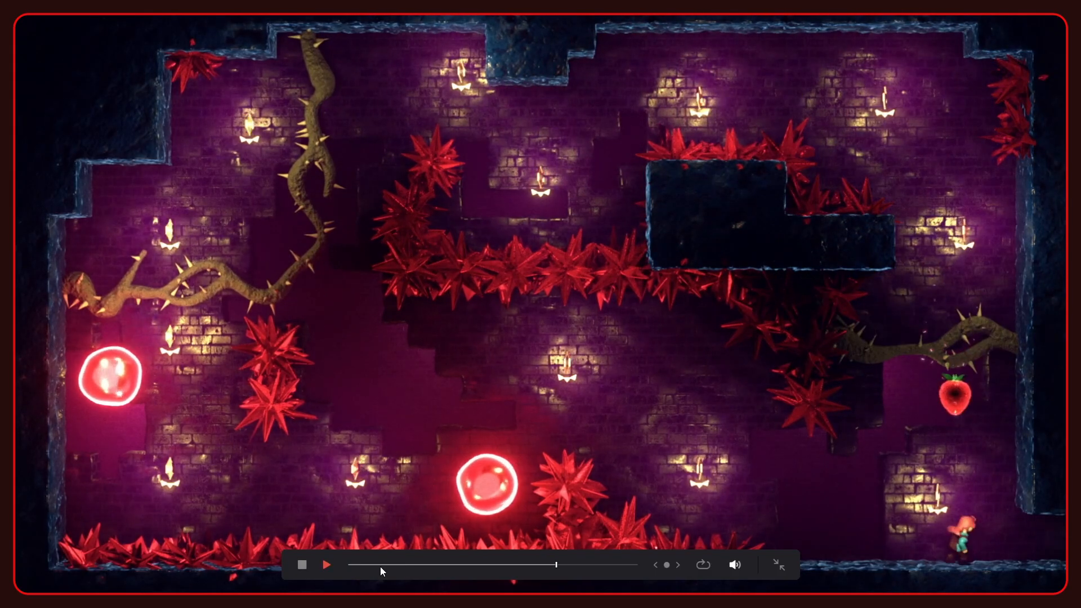
- Scrub and replay the full-screen render to examine the candles, the bubbles and the character's wall climb
drag(412, 564, 556, 566)
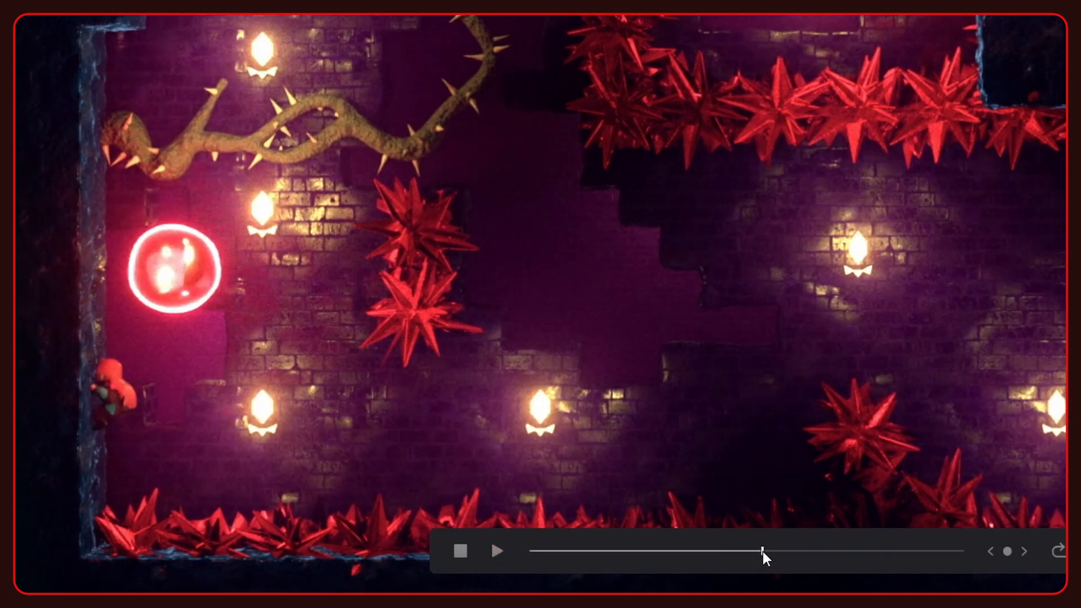
key(space)
click(741, 551)
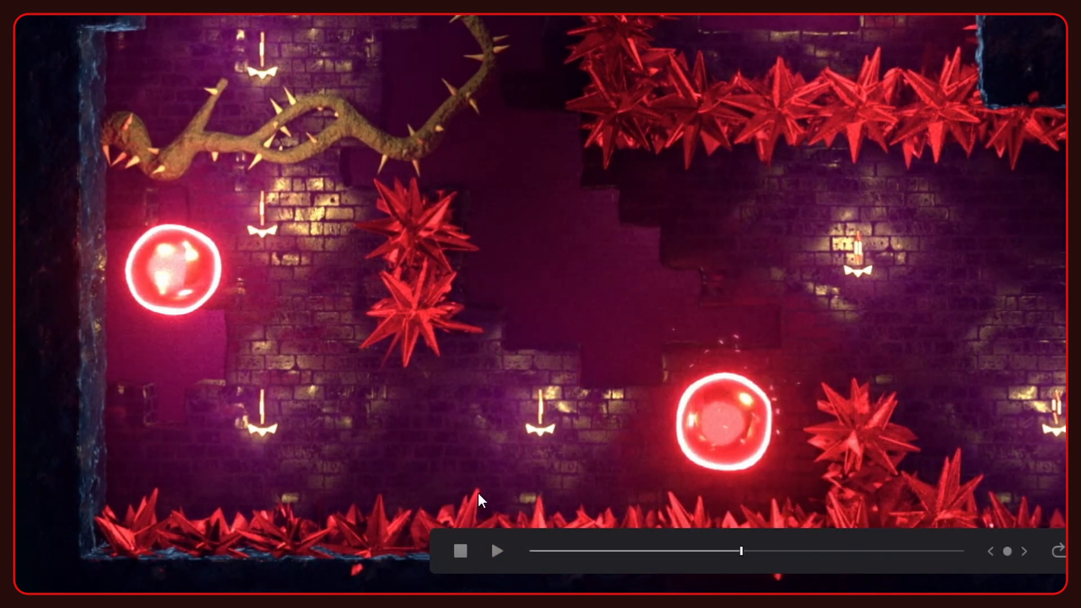
key(space)
key(space)
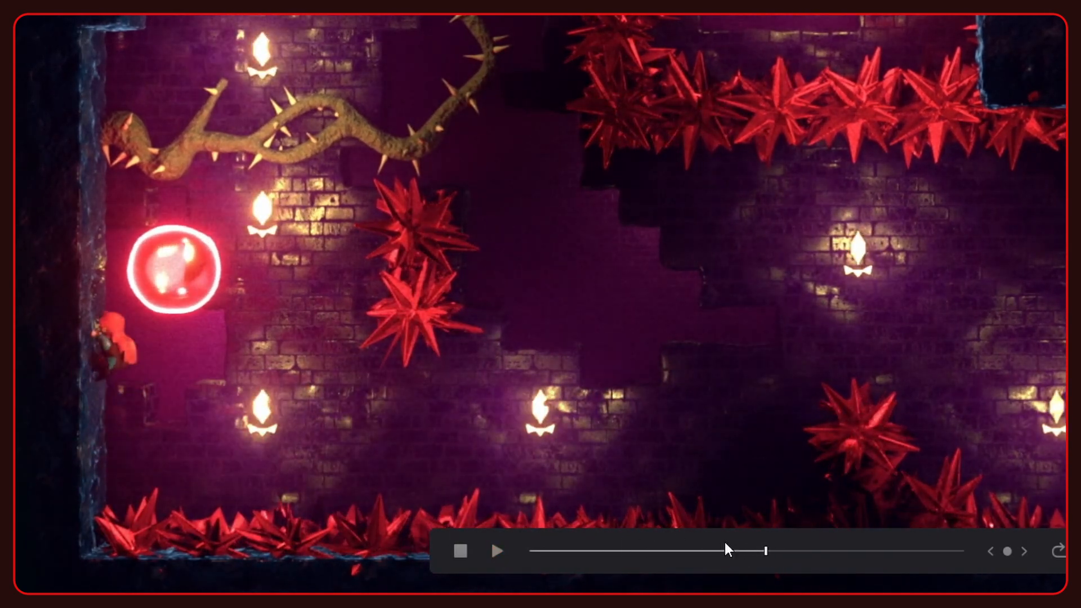
click(760, 554)
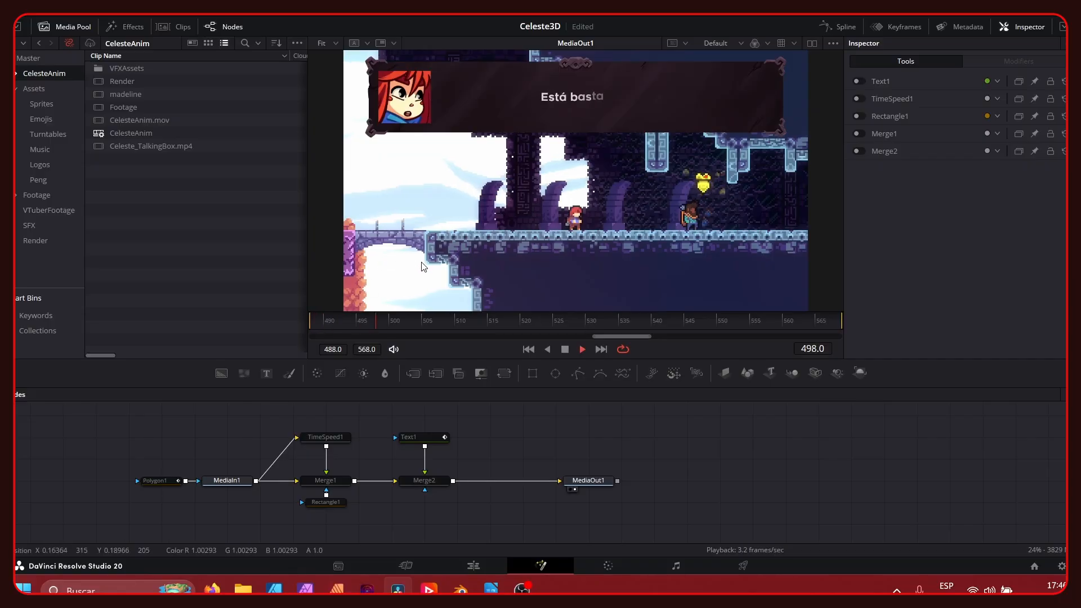
- Enable the TimeSpeed1, Rectangle1, Merge1, Text1 and Merge2 nodes to replace the dialogue text in the talking-box composition
key(space)
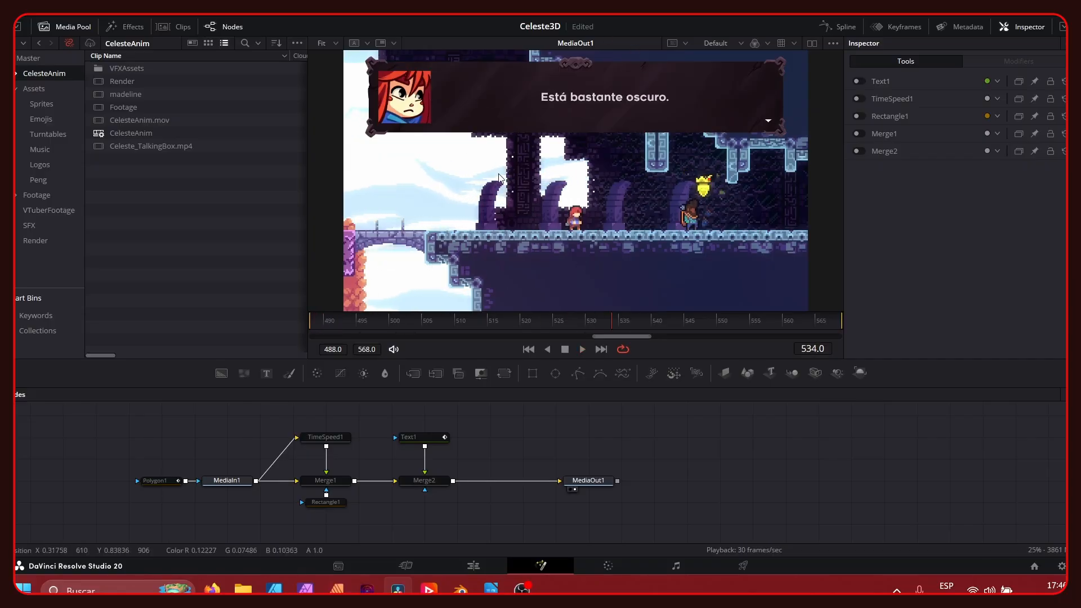
key(ctrl+p)
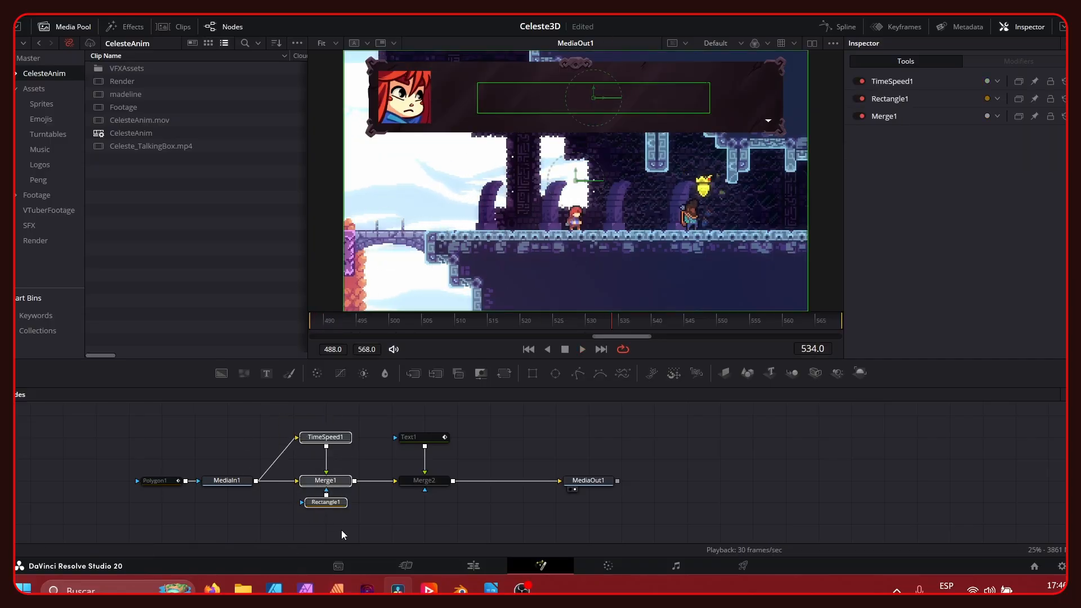
drag(397, 512, 467, 406)
key(ctrl+p)
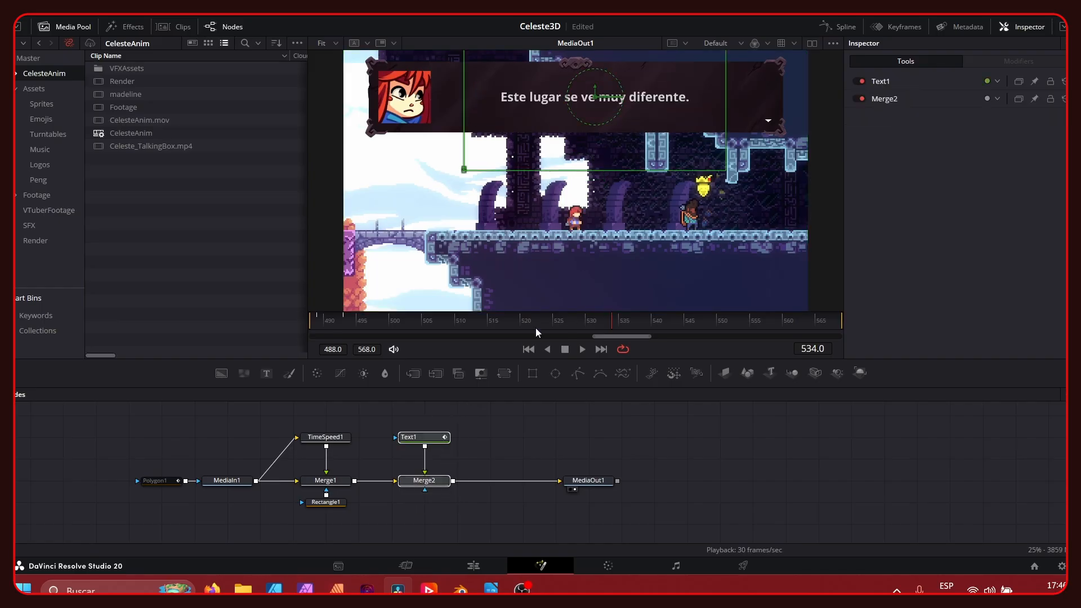
key(shift+4)
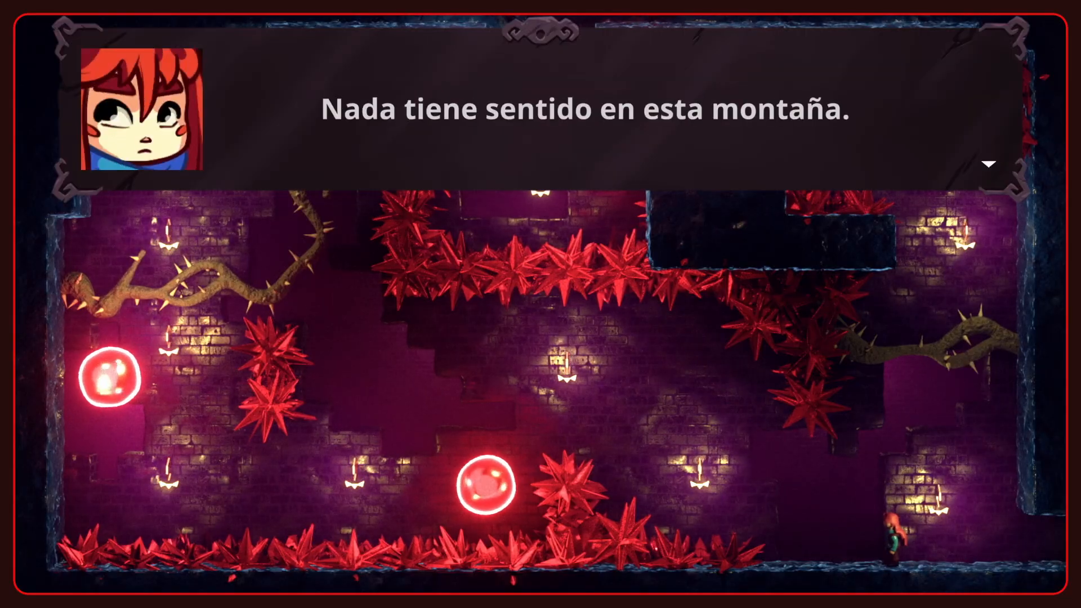
key(c)
key(Left)
key(c)
key(x)
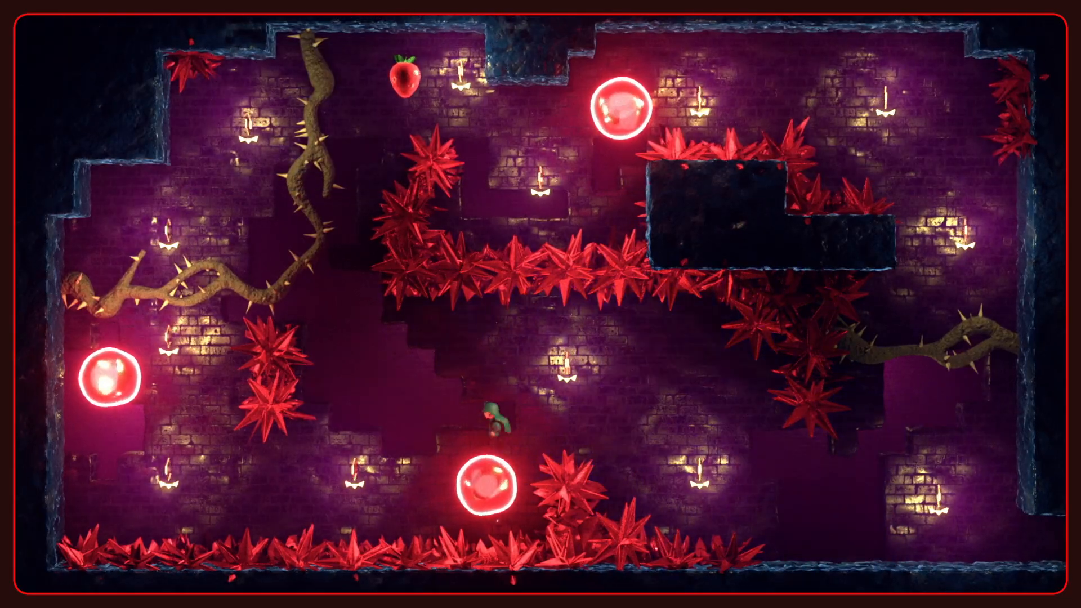
key(Left)
key(x)
key(c)
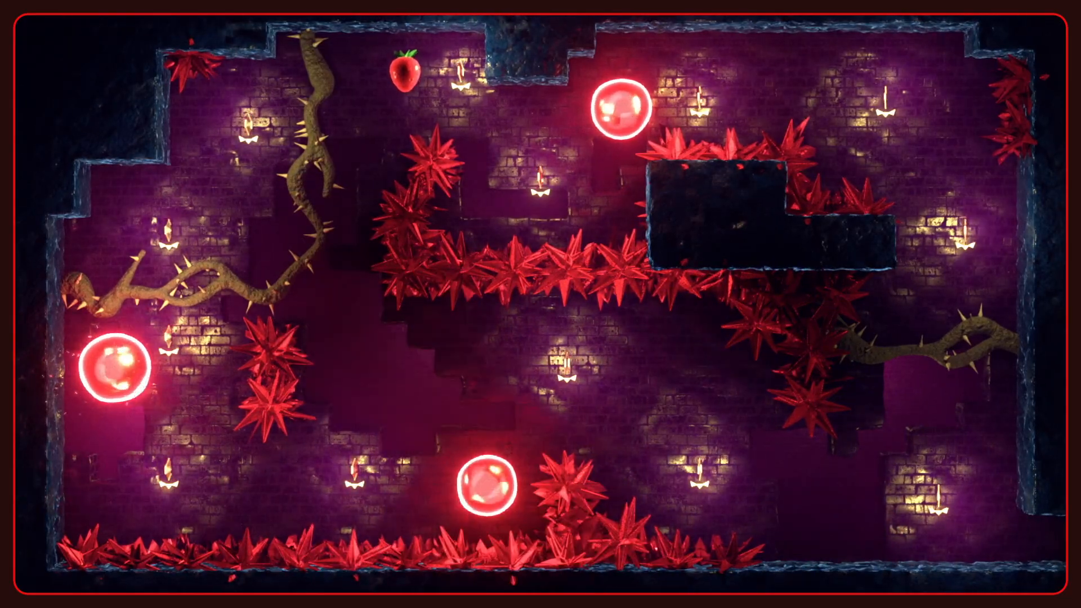
key(z)
key(Down)
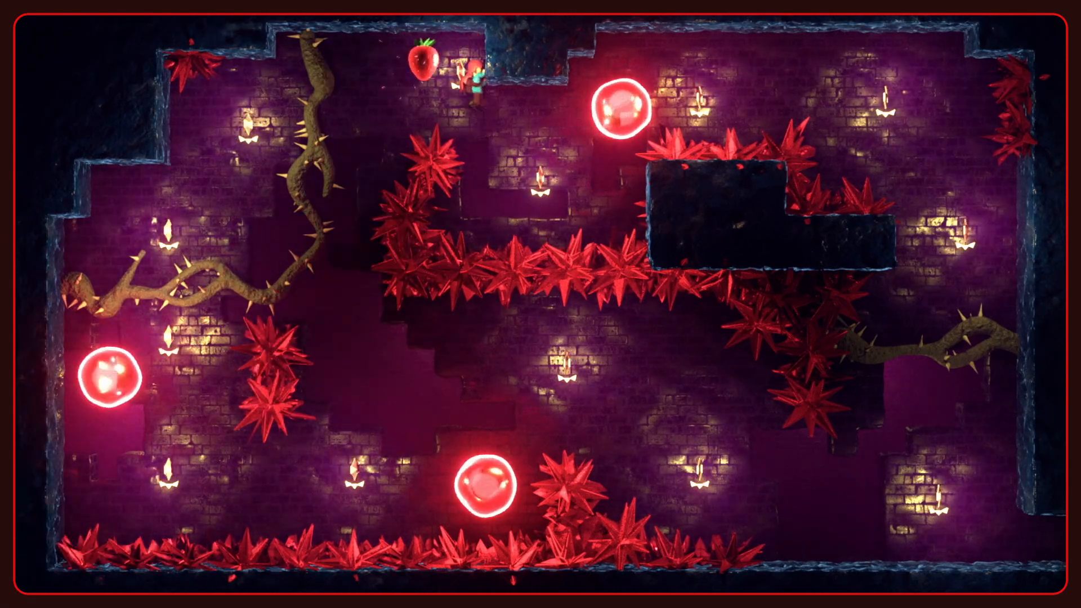
key(Right)
key(x)
key(Down)
key(x)
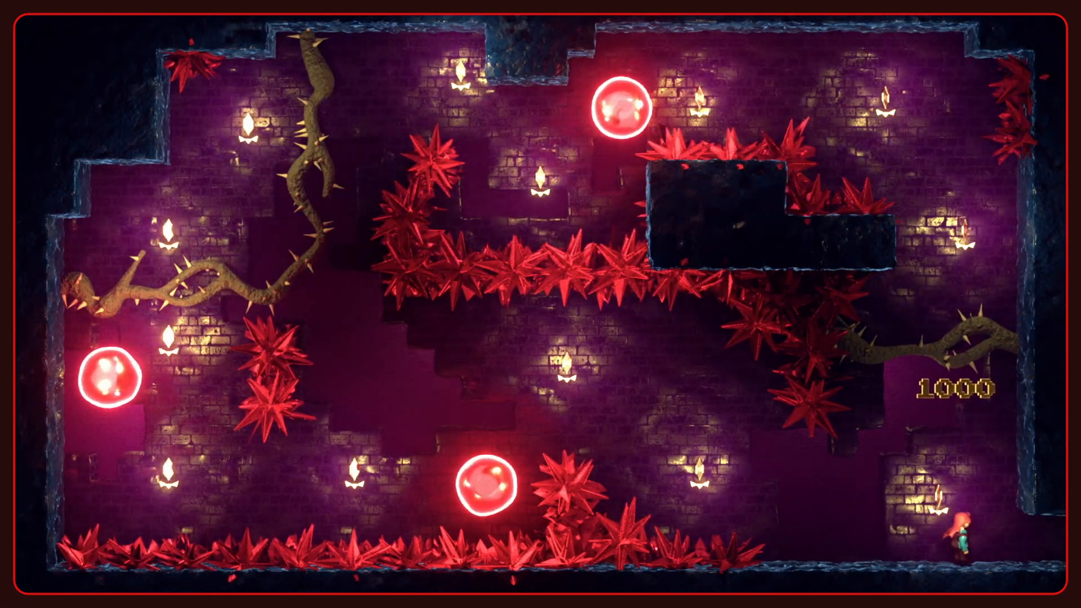
key(Right)
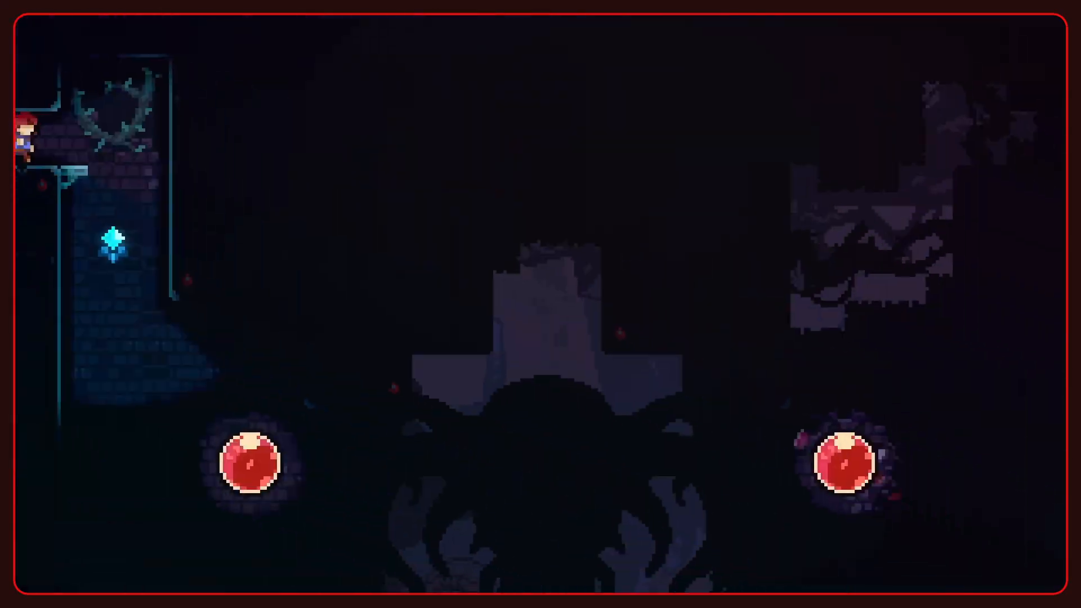